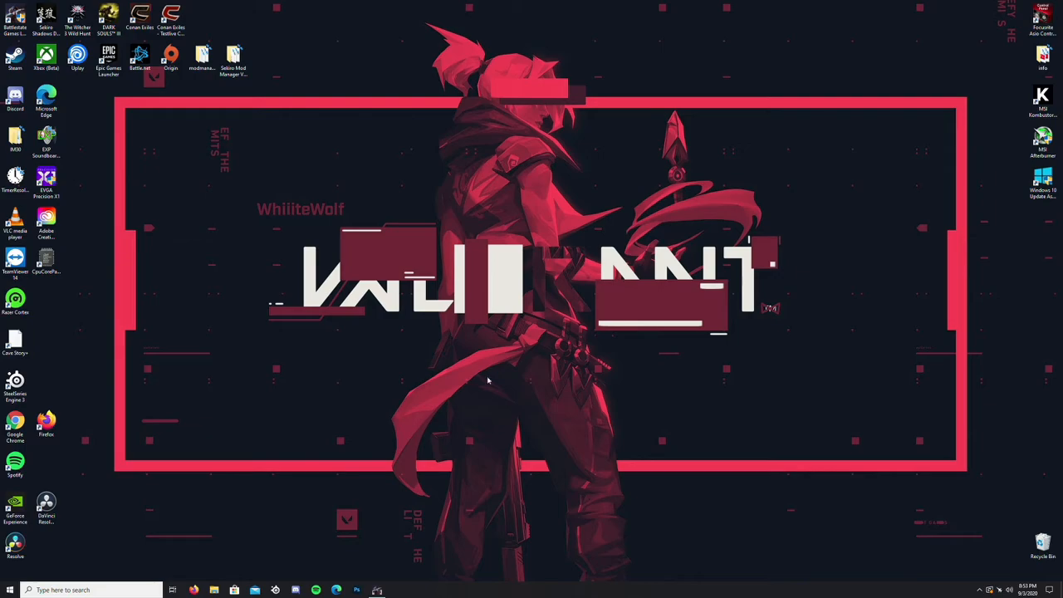
# - Switch to Photoshop and create a new 1920 x 1080 px document at 300 pixels/inch with transparent background contents
pyautogui.click(358, 590)
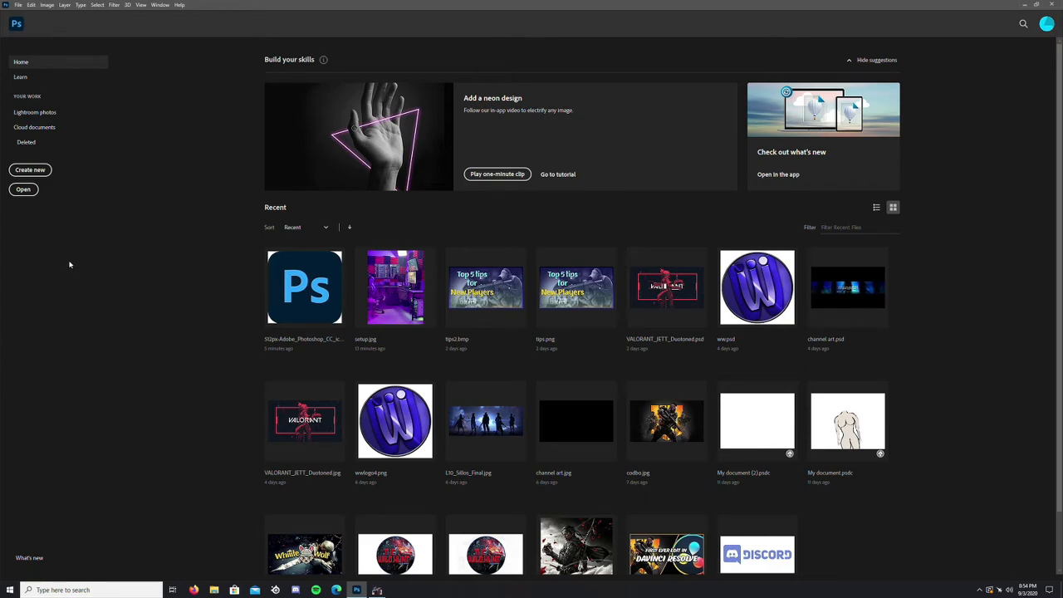
pyautogui.click(39, 170)
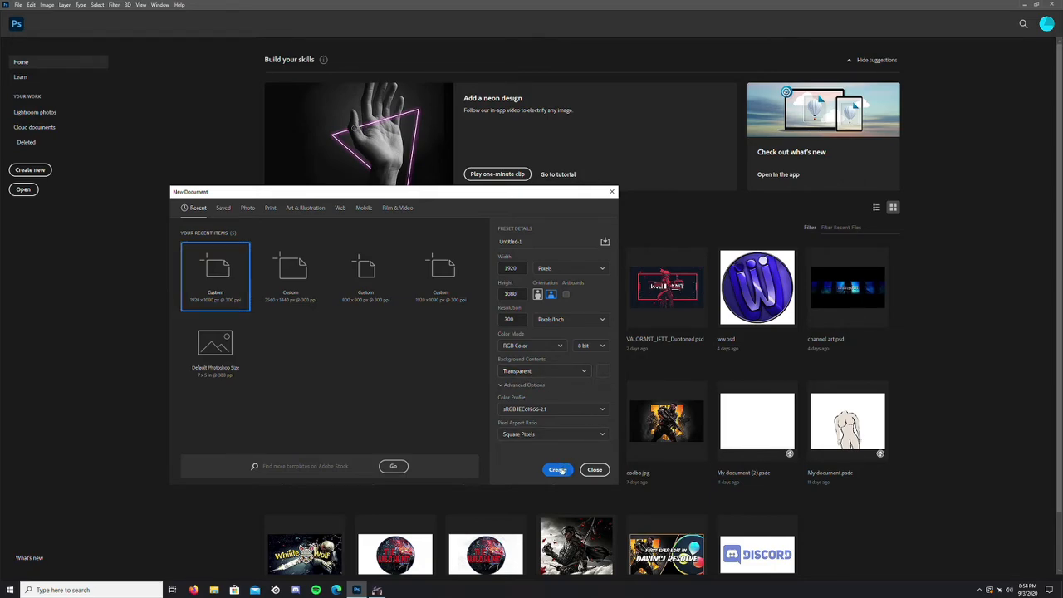
pyautogui.click(559, 470)
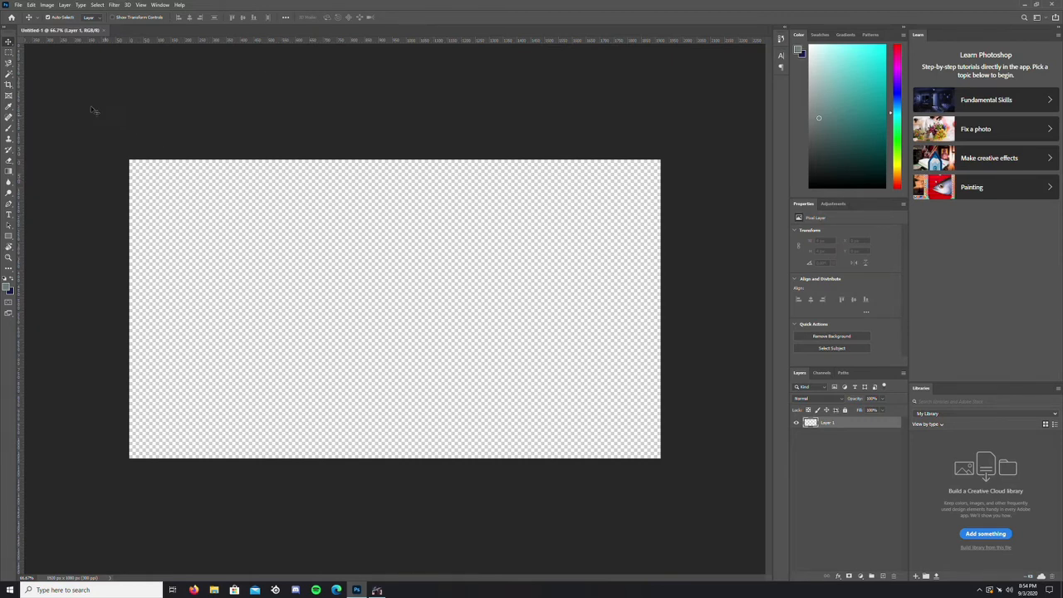
# - Open the setup.jpg image from the Saved Pictures folder
pyautogui.click(19, 5)
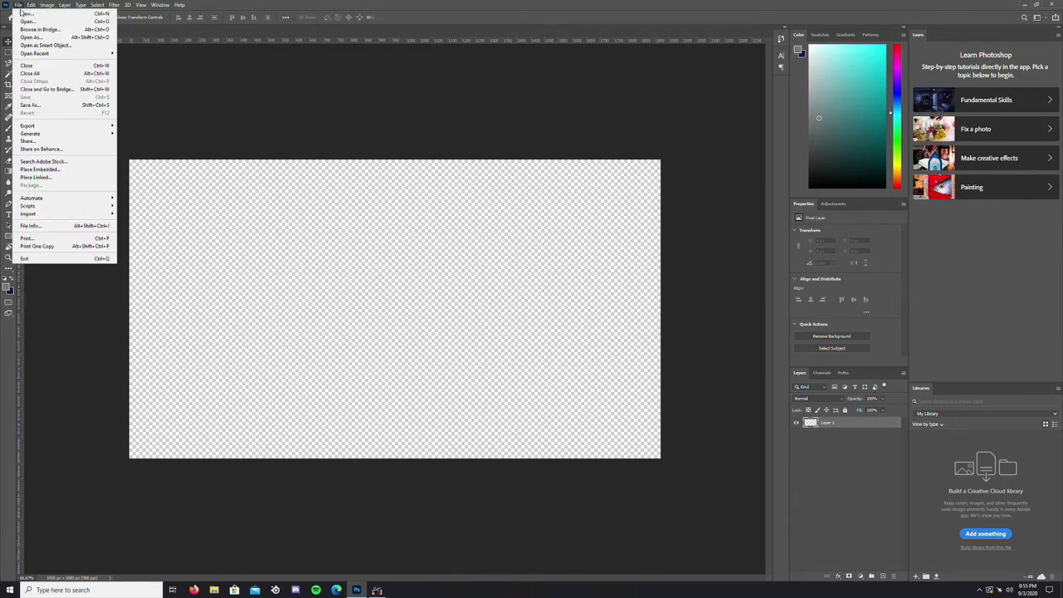
pyautogui.click(27, 21)
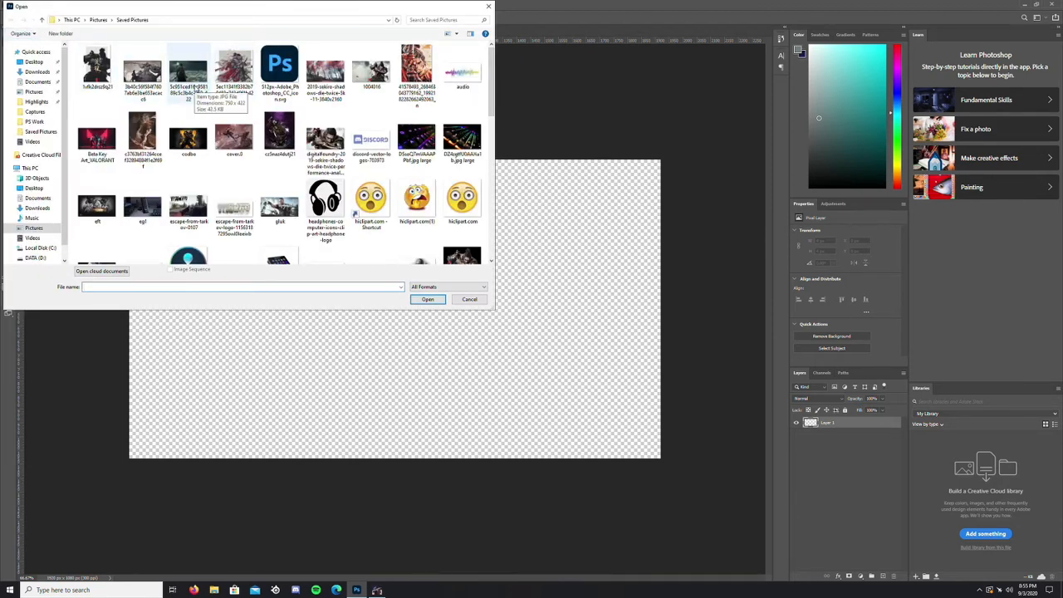
pyautogui.click(98, 19)
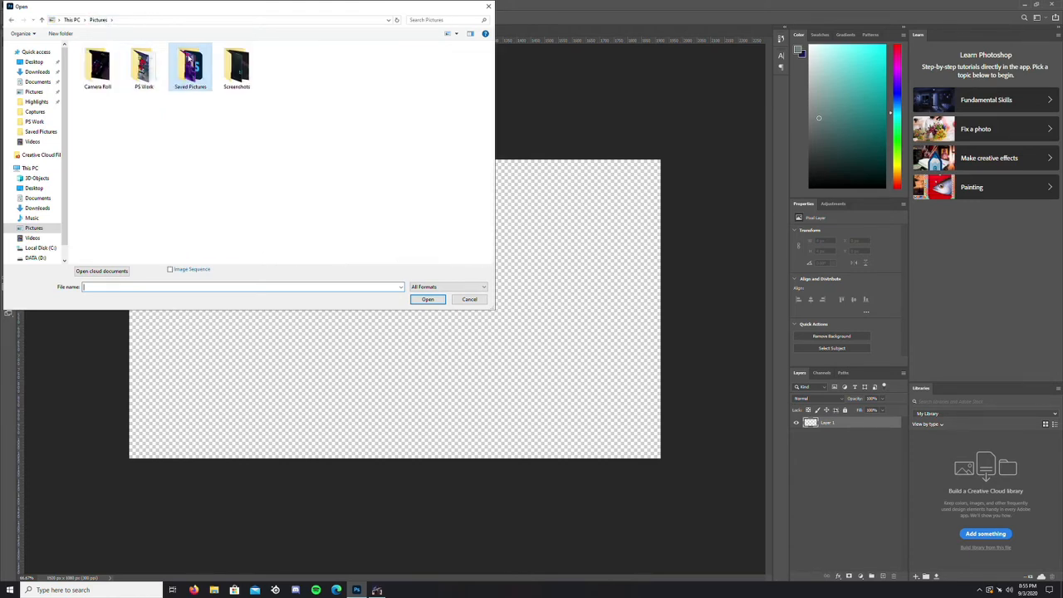
pyautogui.doubleClick(190, 56)
pyautogui.scroll(-2, 307, 137)
pyautogui.scroll(-2, 307, 137)
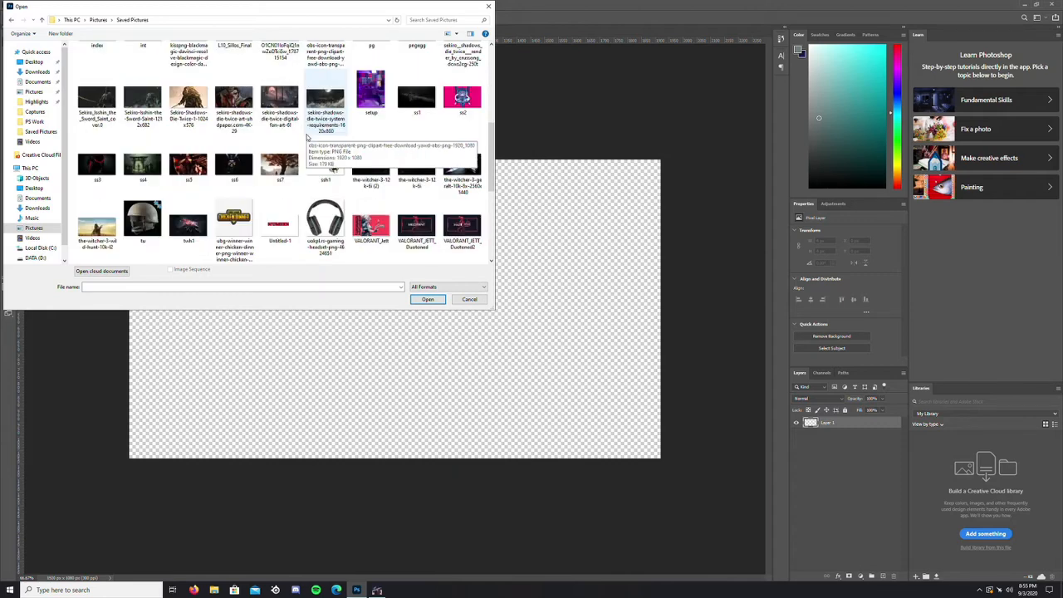
pyautogui.scroll(-2, 307, 137)
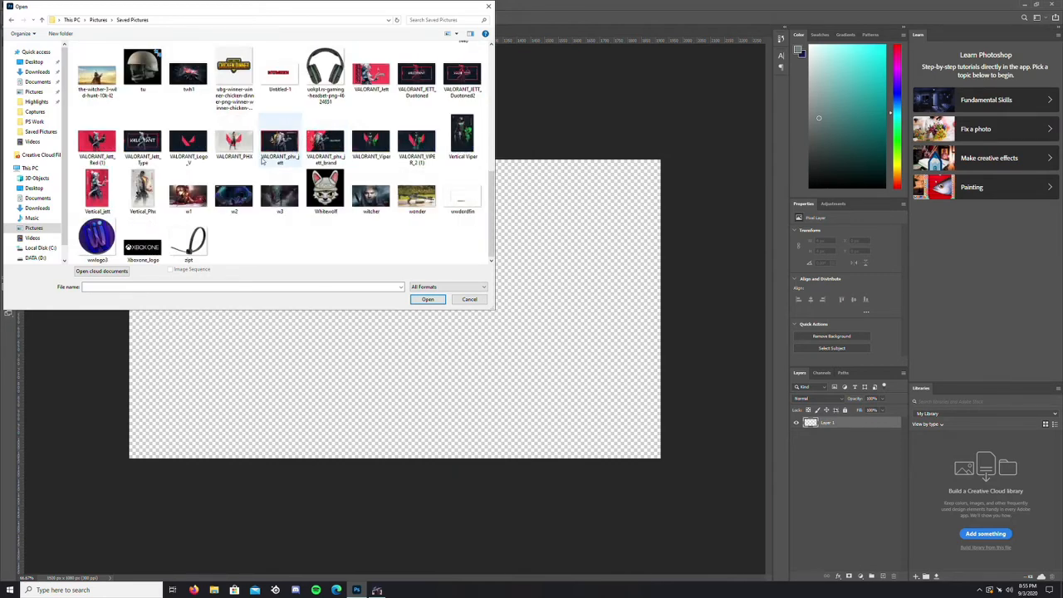
pyautogui.scroll(10, 262, 161)
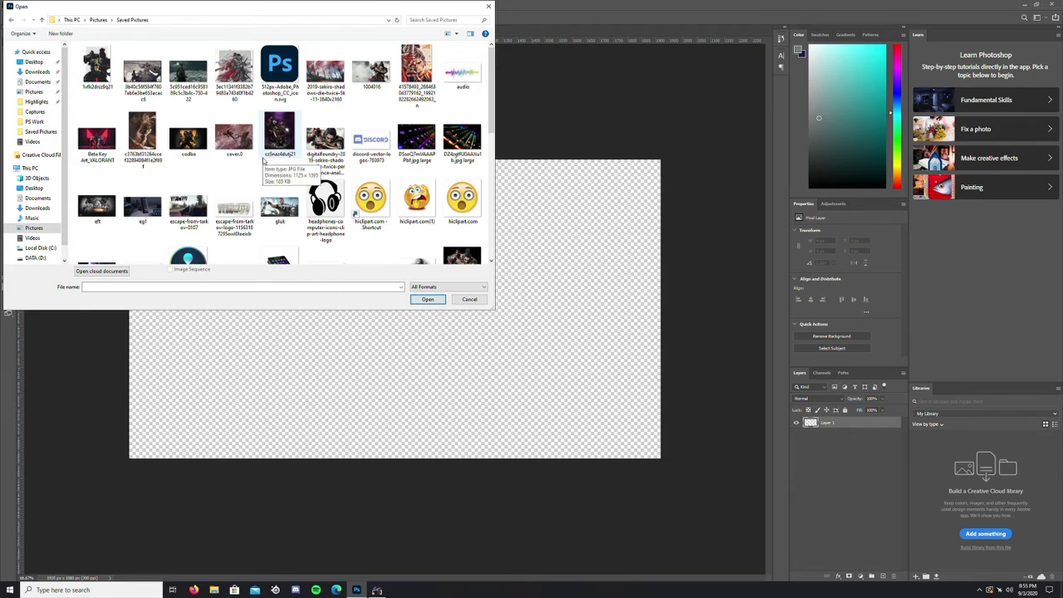
pyautogui.scroll(-2, 263, 160)
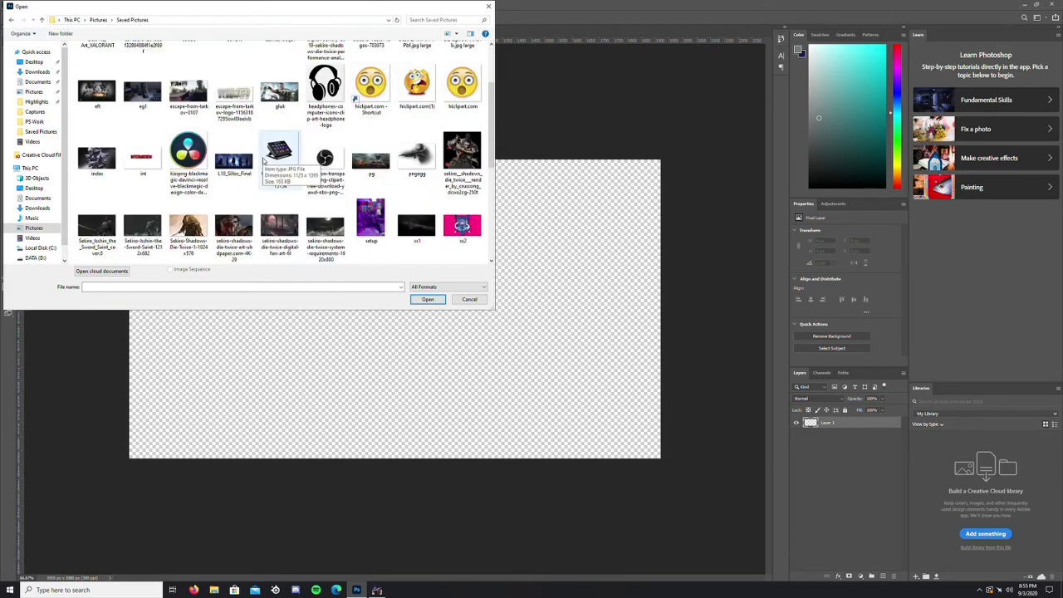
pyautogui.doubleClick(371, 218)
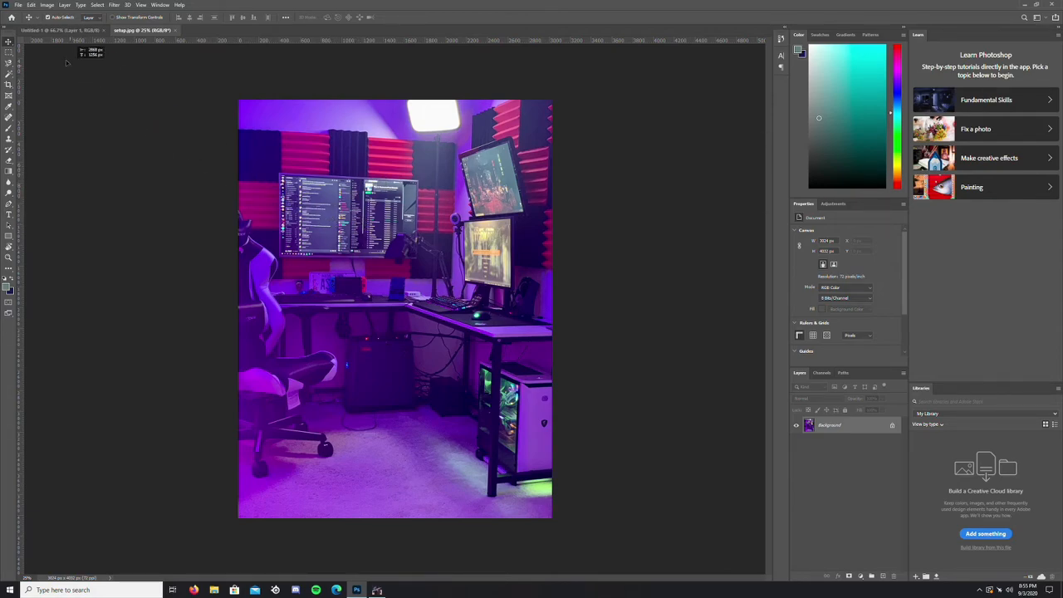
# - Bring the setup photo into the Untitled-1 document and scale it proportionally to about 64% so it spans roughly the canvas width
pyautogui.click(58, 32)
pyautogui.moveTo(57, 32); pyautogui.dragTo(257, 237)
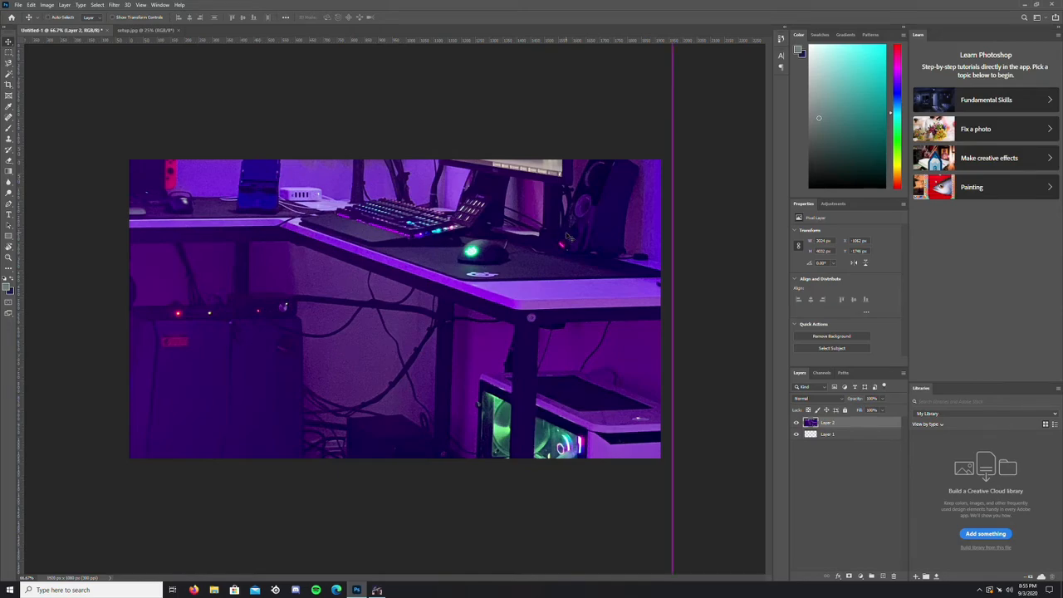
pyautogui.hotkey('ctrl', 't')
pyautogui.moveTo(213, 108); pyautogui.dragTo(503, 223)
pyautogui.moveTo(342, 115); pyautogui.dragTo(270, 190)
pyautogui.moveTo(55, 99); pyautogui.dragTo(320, 299)
pyautogui.moveTo(416, 387); pyautogui.dragTo(158, 210)
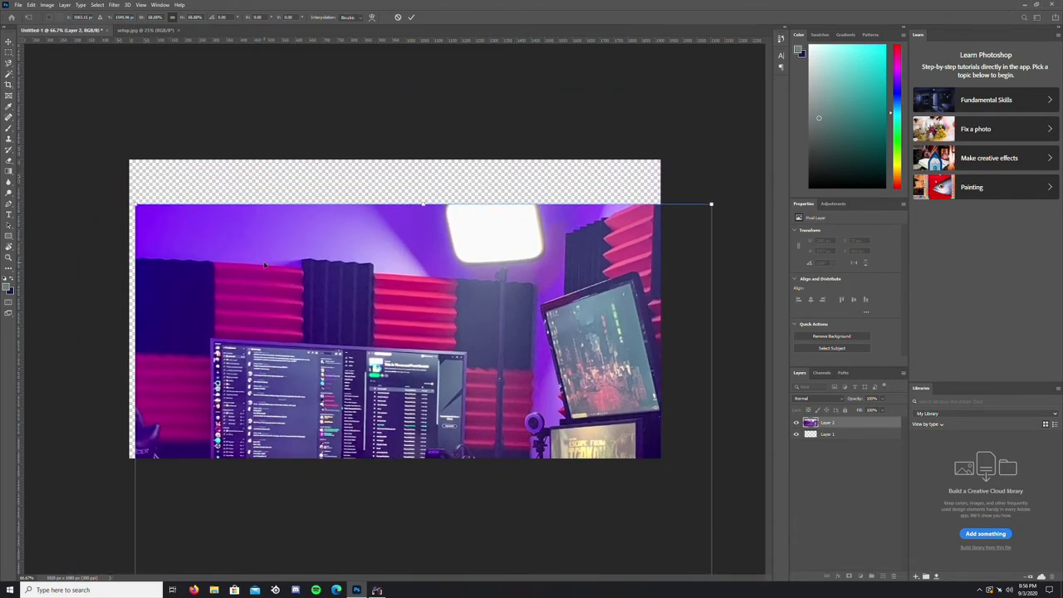
pyautogui.moveTo(279, 277); pyautogui.dragTo(240, 203)
pyautogui.moveTo(88, 122); pyautogui.dragTo(123, 147)
pyautogui.moveTo(306, 298); pyautogui.dragTo(305, 234)
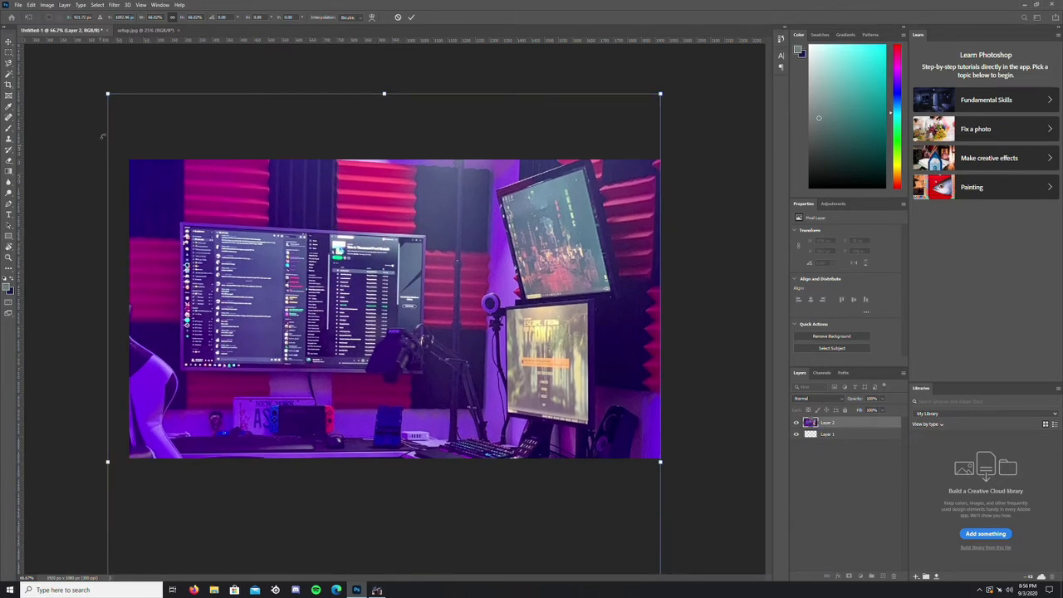
pyautogui.moveTo(110, 91); pyautogui.dragTo(126, 119)
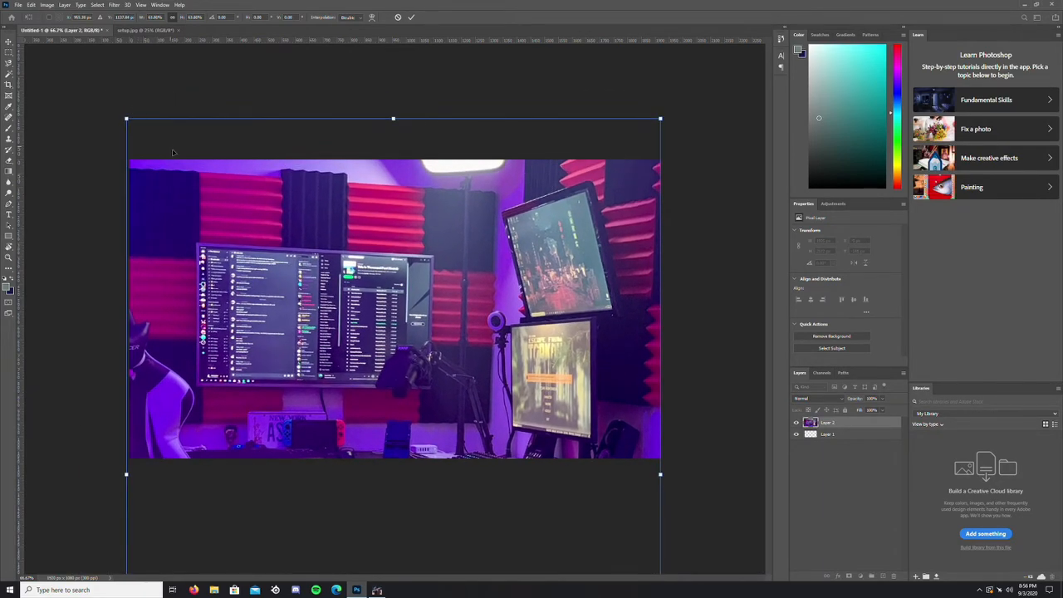
# - Shift the photo upward and align it horizontally so it covers the whole canvas with the monitors and desk showing, and apply the transform
pyautogui.press('Up')
pyautogui.press('Up')
pyautogui.press('Up')
pyautogui.press('Up')
pyautogui.press('Up')
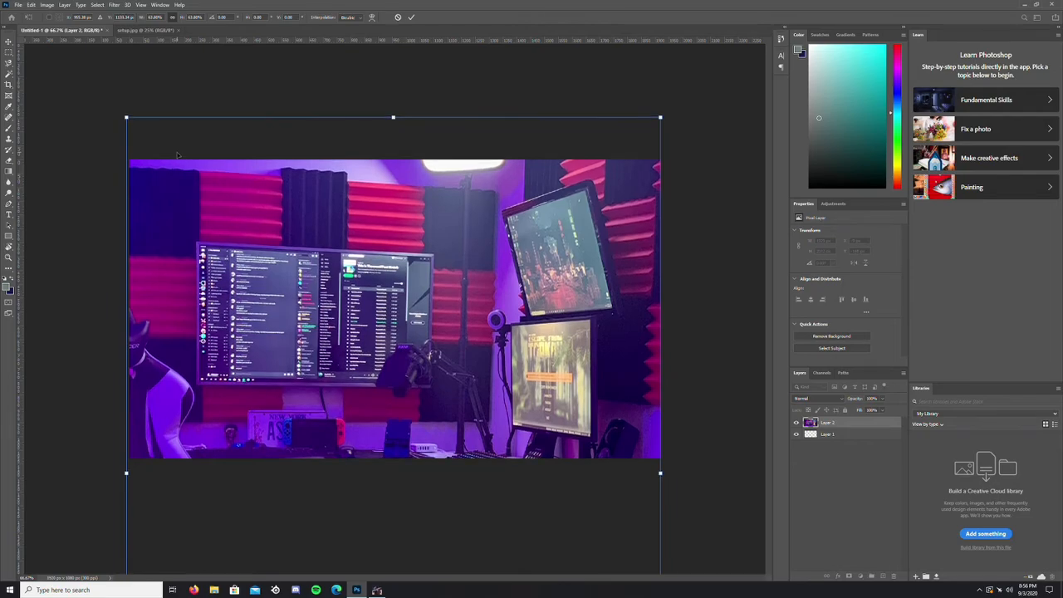
pyautogui.moveTo(351, 260); pyautogui.dragTo(352, 230)
pyautogui.press('Left')
pyautogui.press('Left')
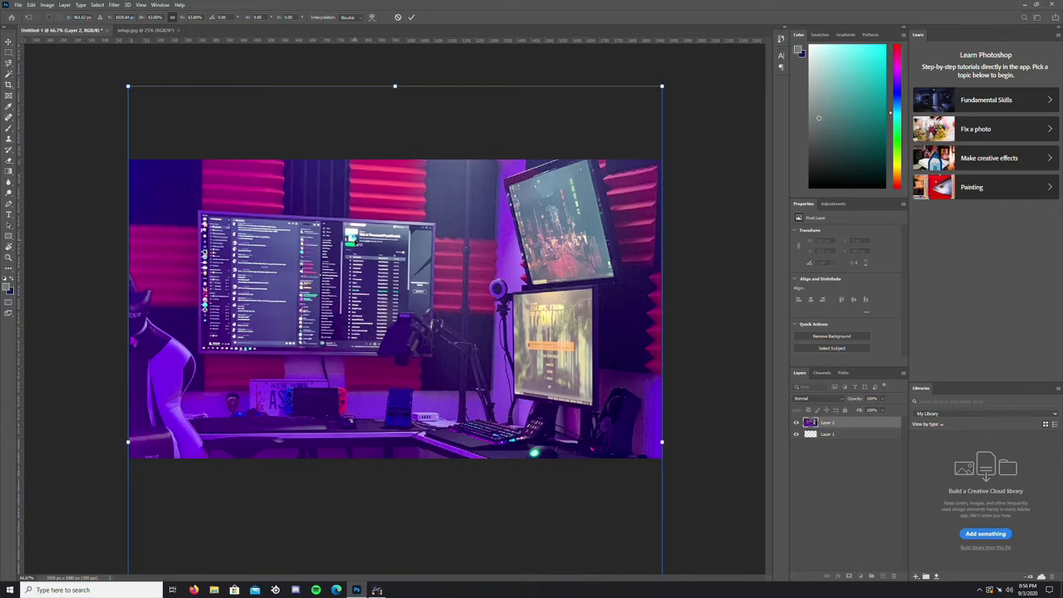
pyautogui.click(411, 18)
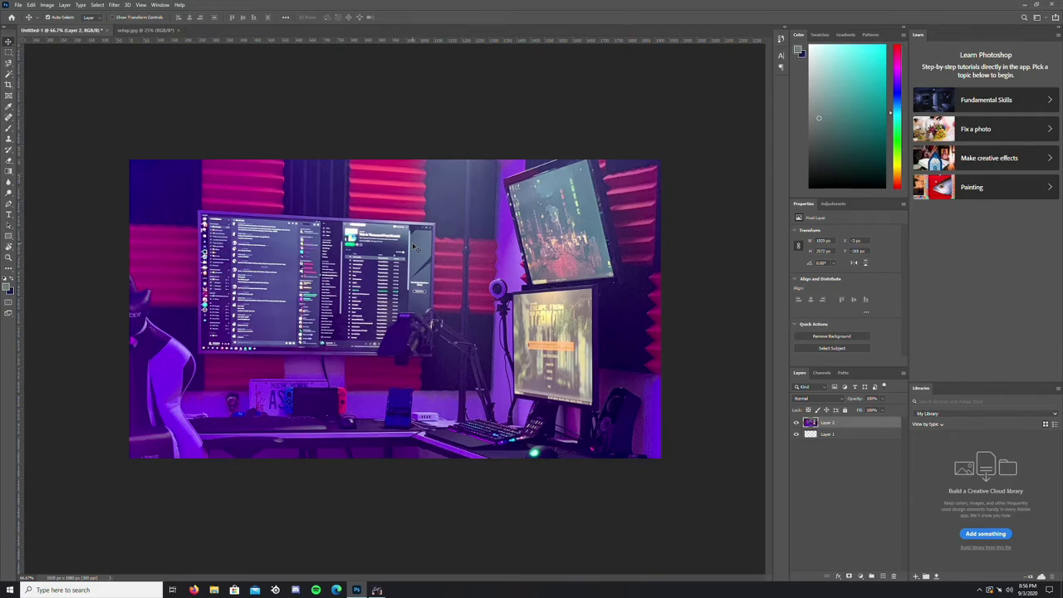
# - Apply a Gaussian Blur with a 3.5 pixel radius to the photo layer
pyautogui.click(114, 5)
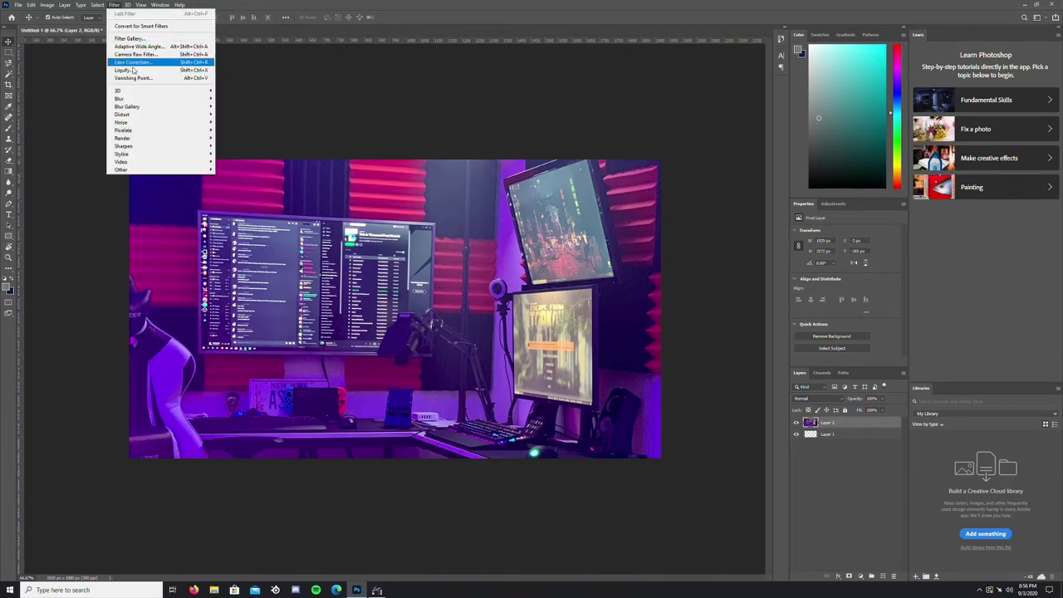
pyautogui.moveTo(205, 100)
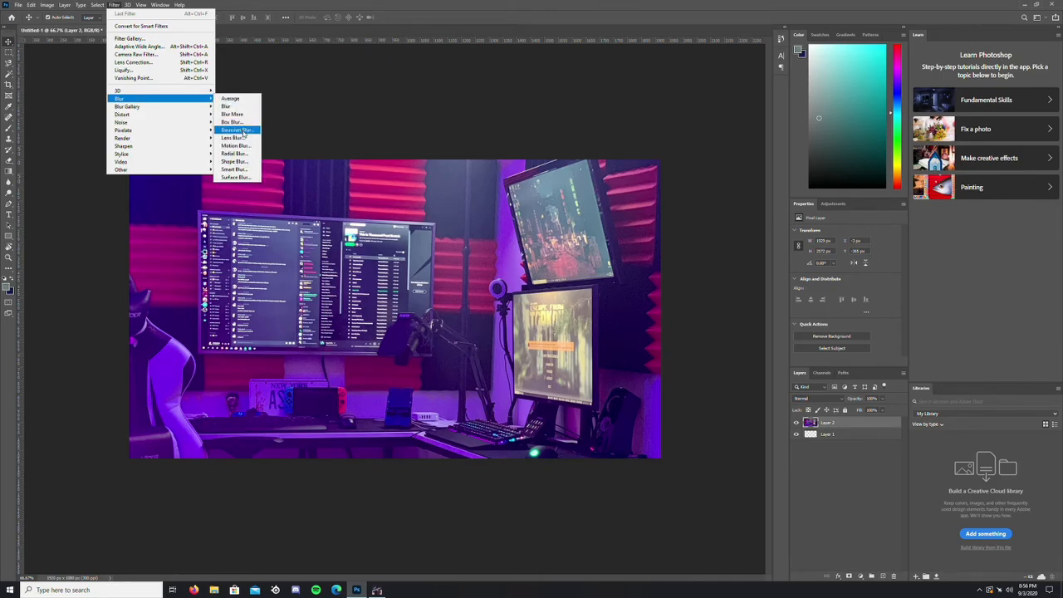
pyautogui.click(244, 133)
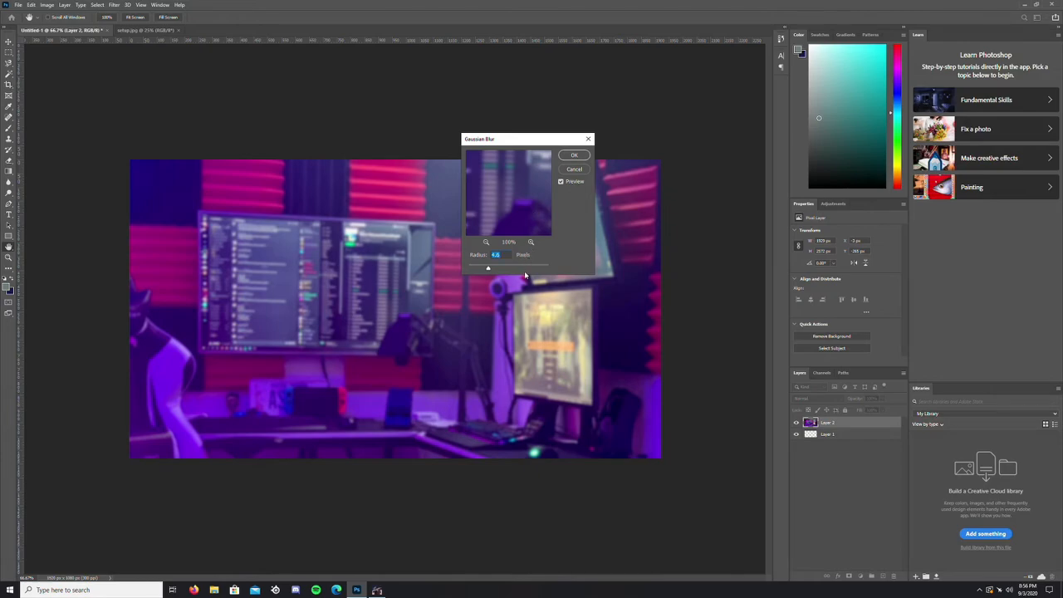
pyautogui.moveTo(490, 269); pyautogui.dragTo(484, 270)
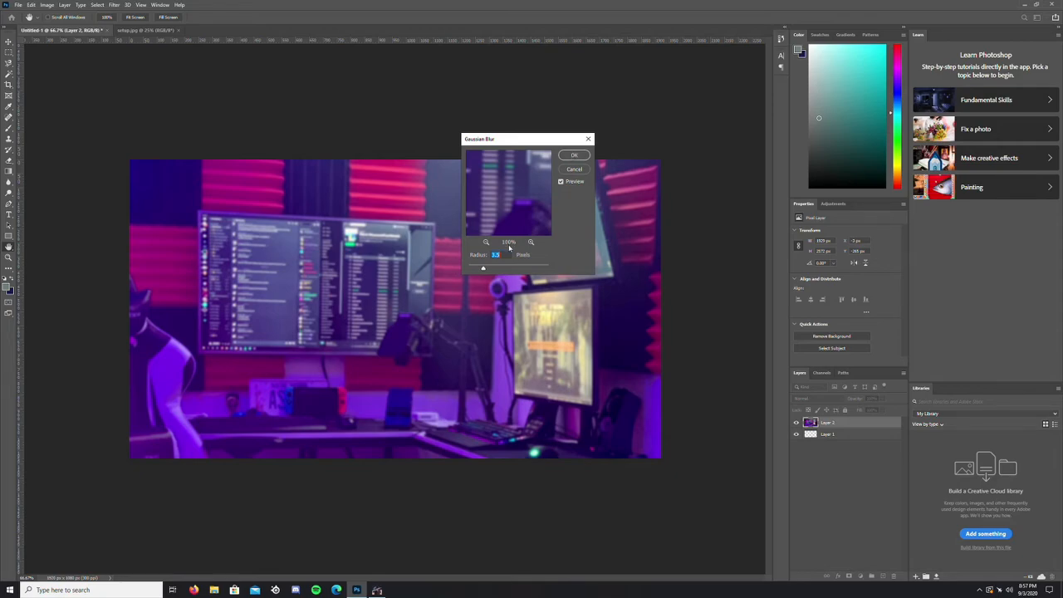
pyautogui.click(576, 157)
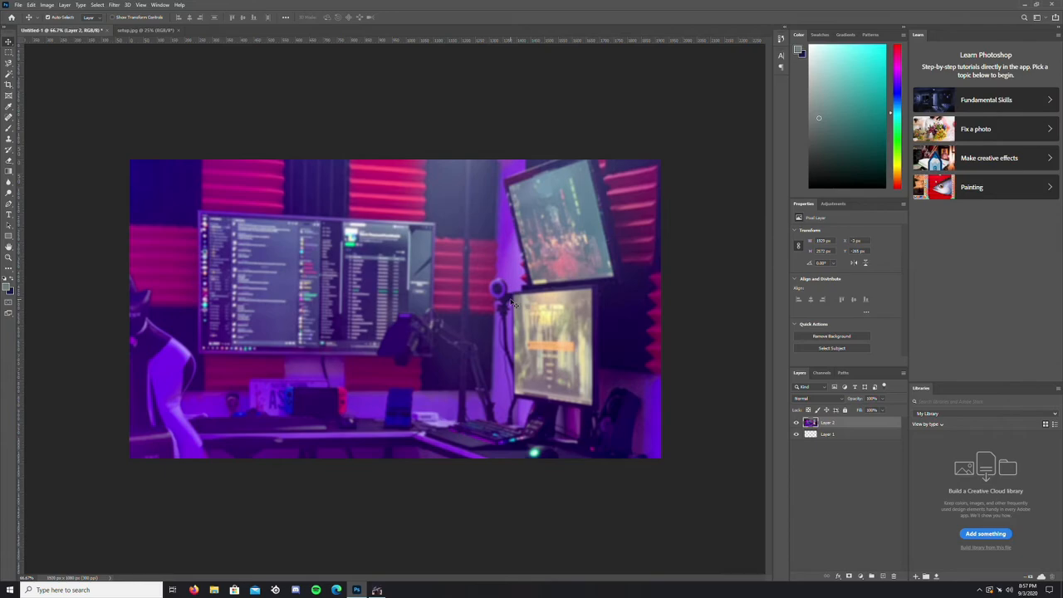
# - Add a new layer above the photo and fill it with a vertical linear gradient from grey at the top to dark blue
pyautogui.click(883, 577)
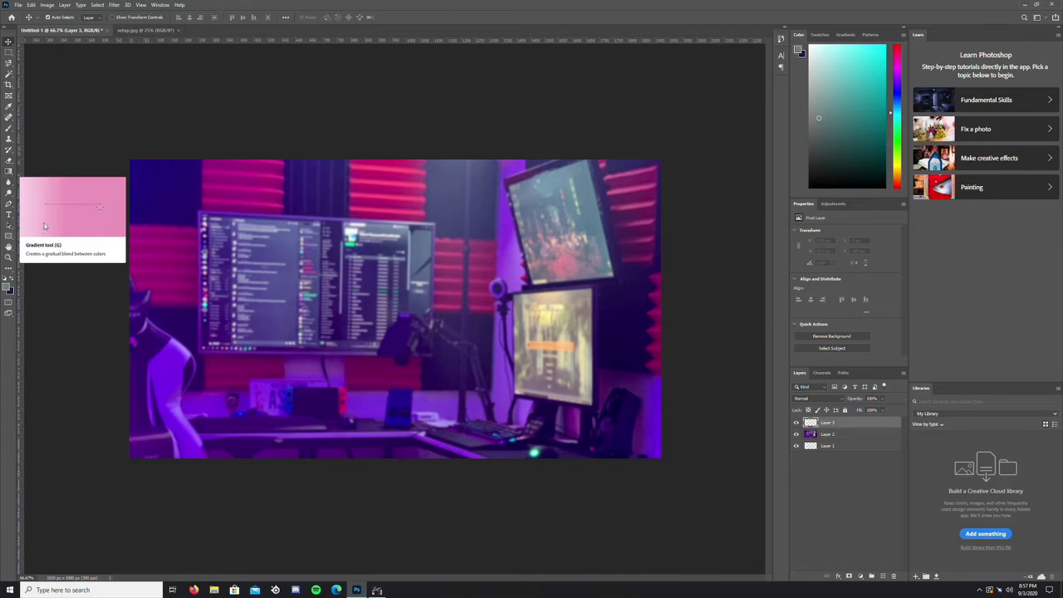
pyautogui.click(8, 173)
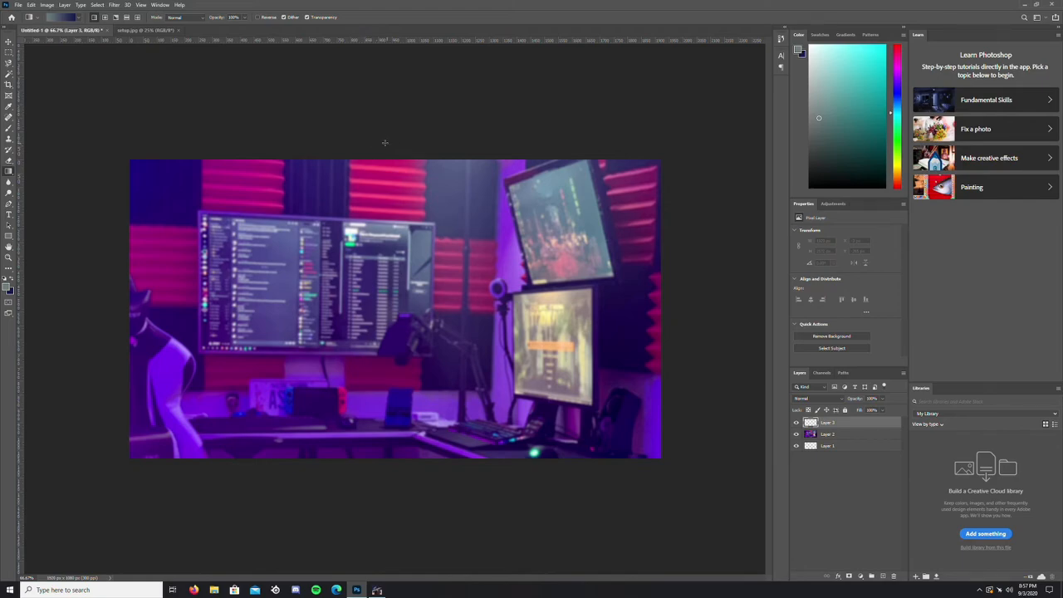
pyautogui.moveTo(389, 145); pyautogui.dragTo(386, 419)
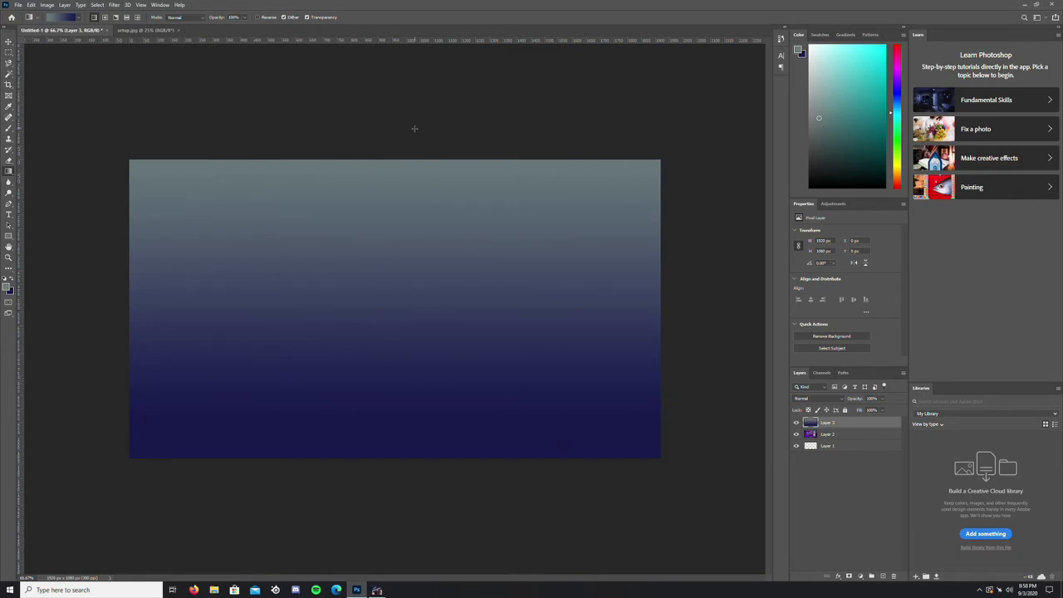
pyautogui.moveTo(414, 127); pyautogui.dragTo(406, 200)
pyautogui.moveTo(401, 125); pyautogui.dragTo(384, 259)
pyautogui.moveTo(392, 126); pyautogui.dragTo(394, 418)
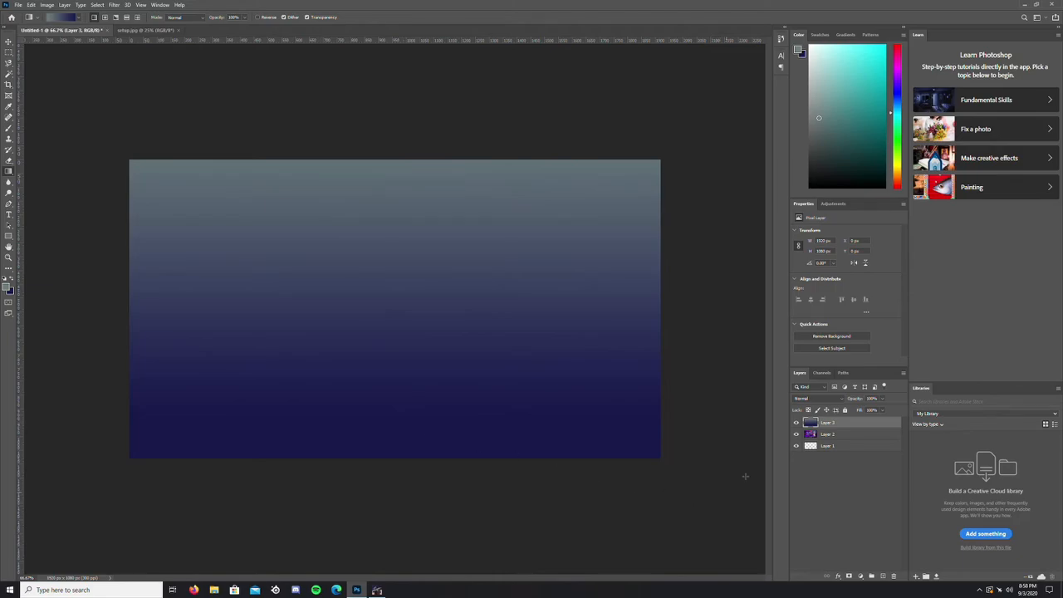
# - Set the gradient layer's blend mode to Overlay after trying Lighten, and lower its opacity to about 90%
pyautogui.click(841, 400)
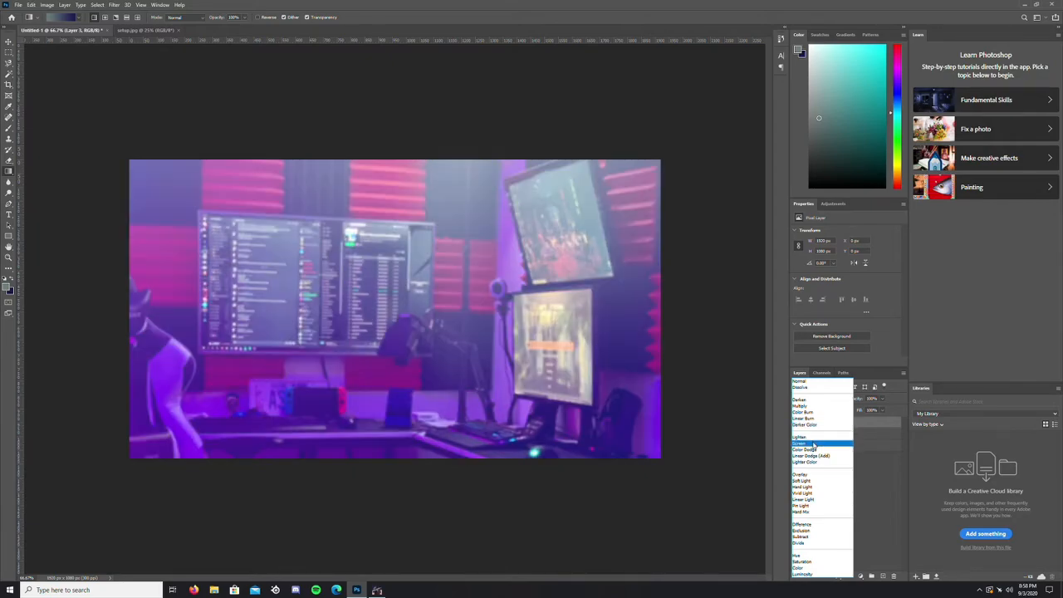
pyautogui.click(814, 441)
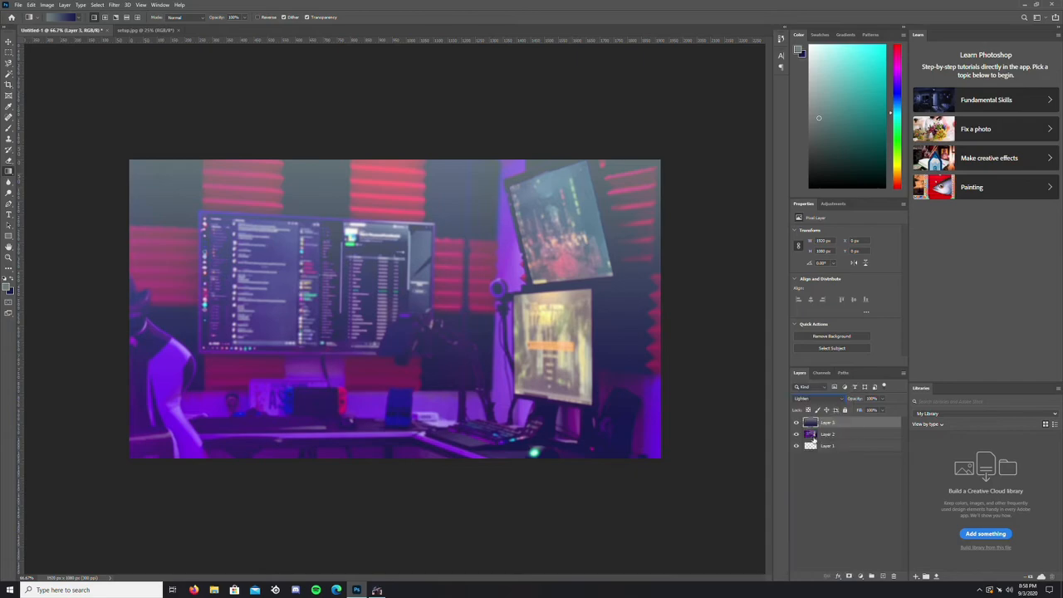
pyautogui.click(835, 398)
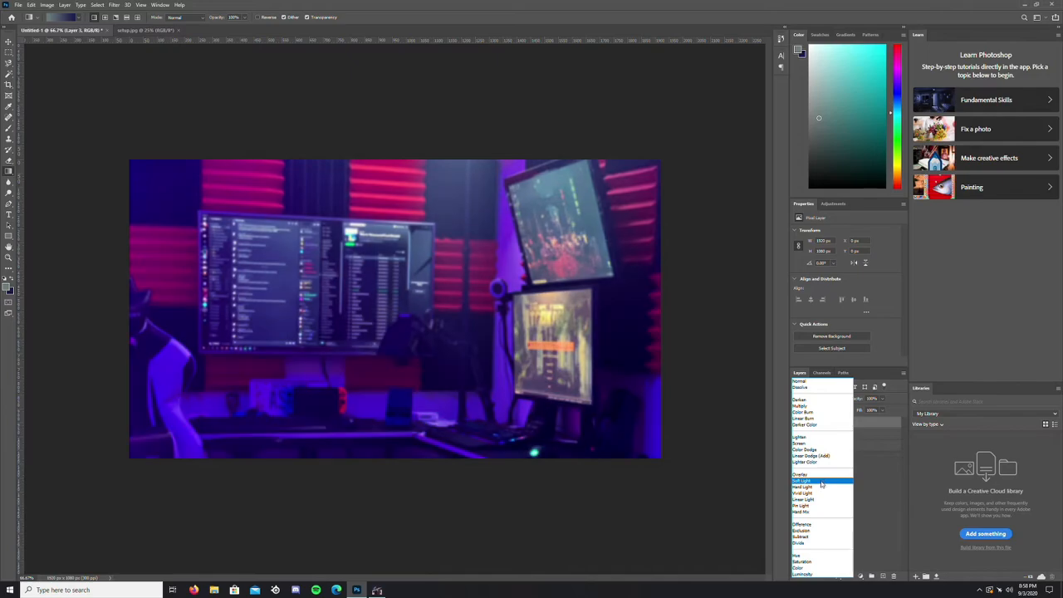
pyautogui.click(822, 477)
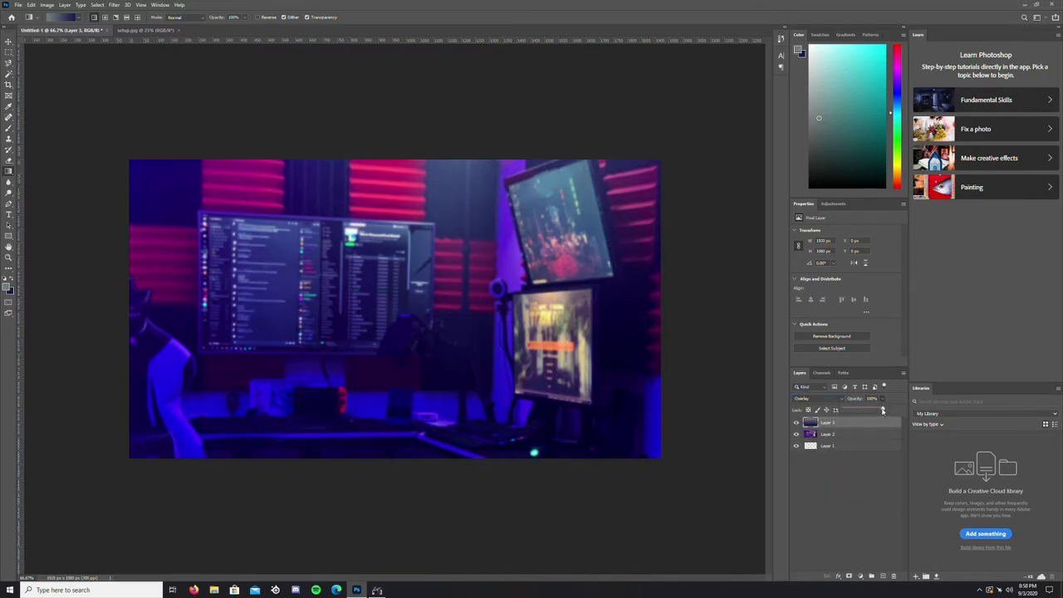
pyautogui.moveTo(882, 400)
pyautogui.mouseDown()
pyautogui.moveTo(817, 411)
pyautogui.moveTo(879, 410)
pyautogui.mouseUp()
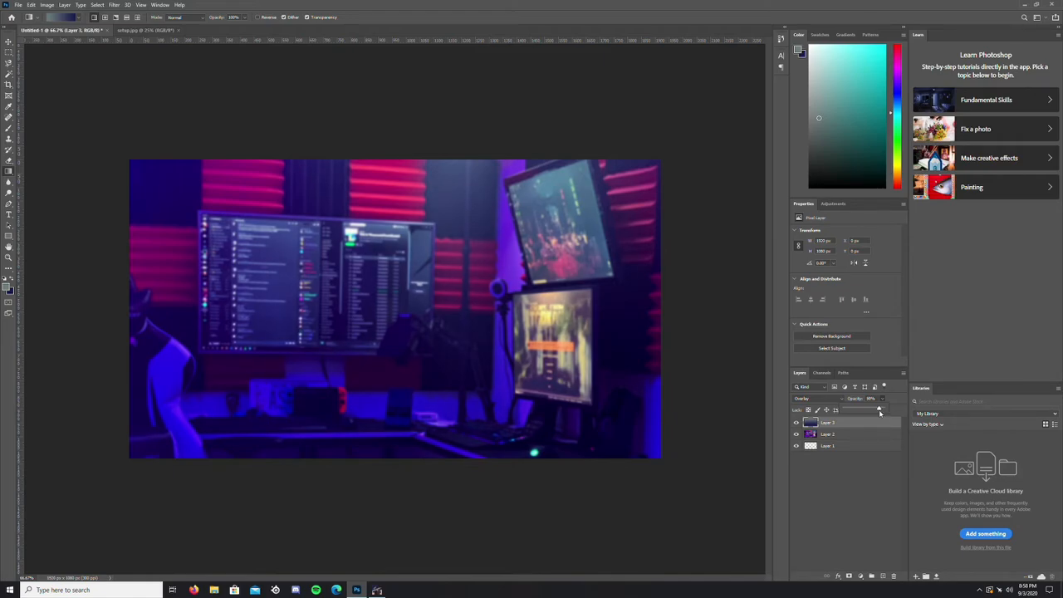
pyautogui.click(815, 506)
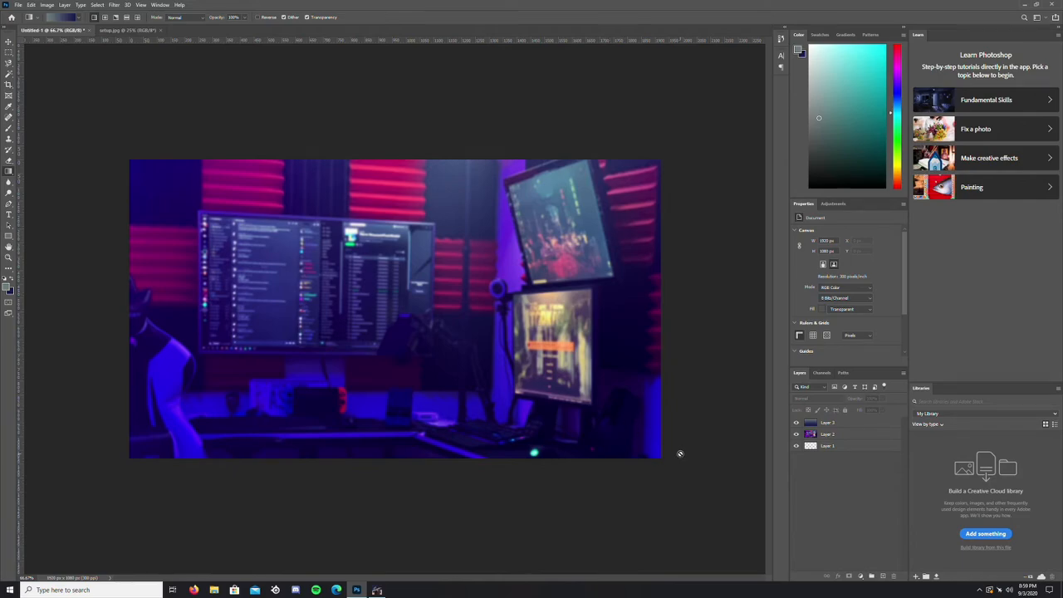
# - Add a new layer on top and place the centred text "How to create" on it, replacing the placeholder text
pyautogui.click(883, 576)
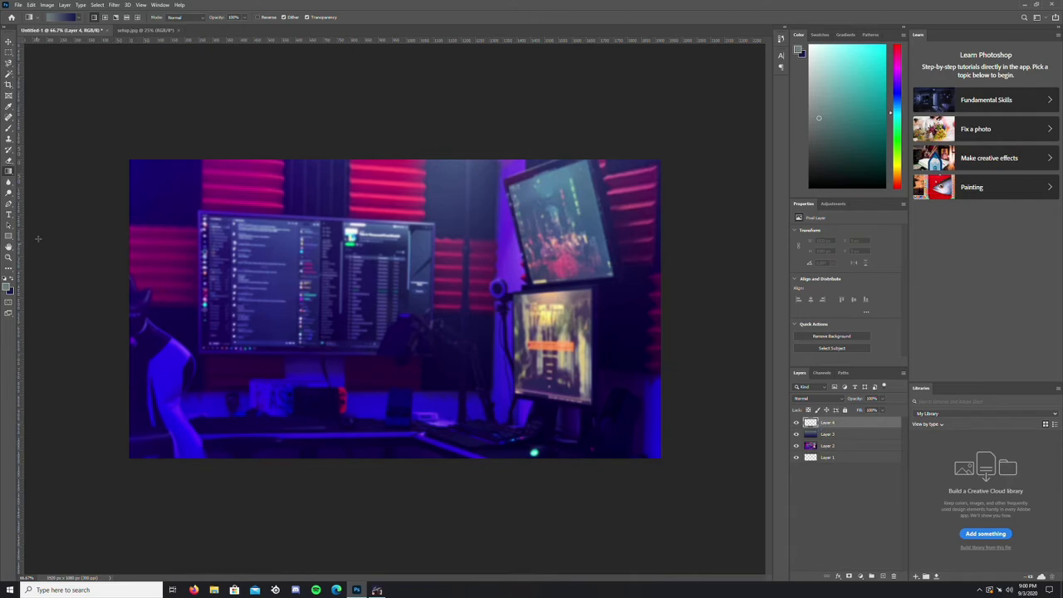
pyautogui.click(8, 214)
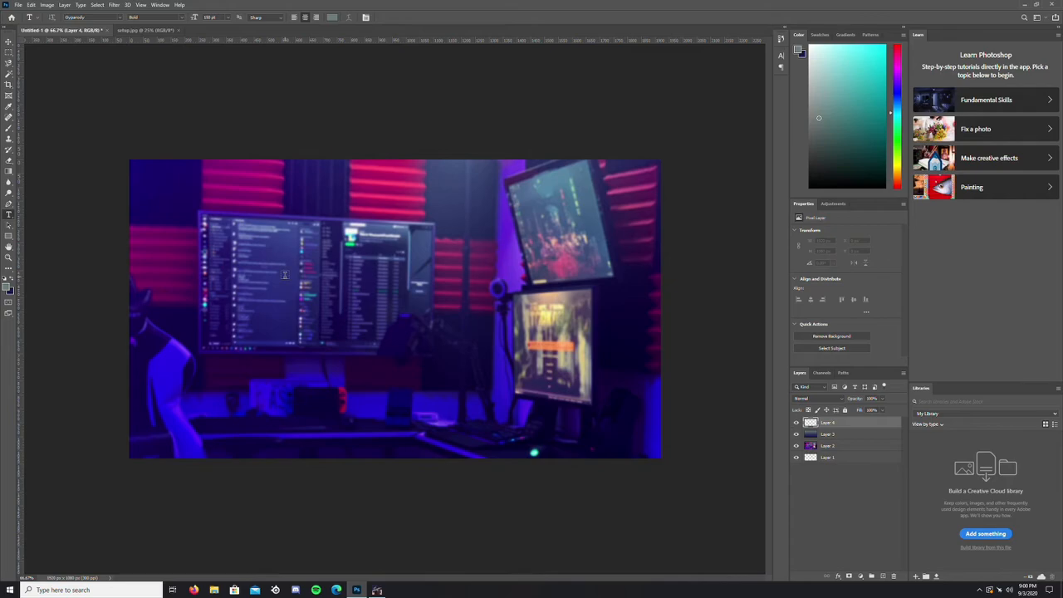
pyautogui.click(257, 371)
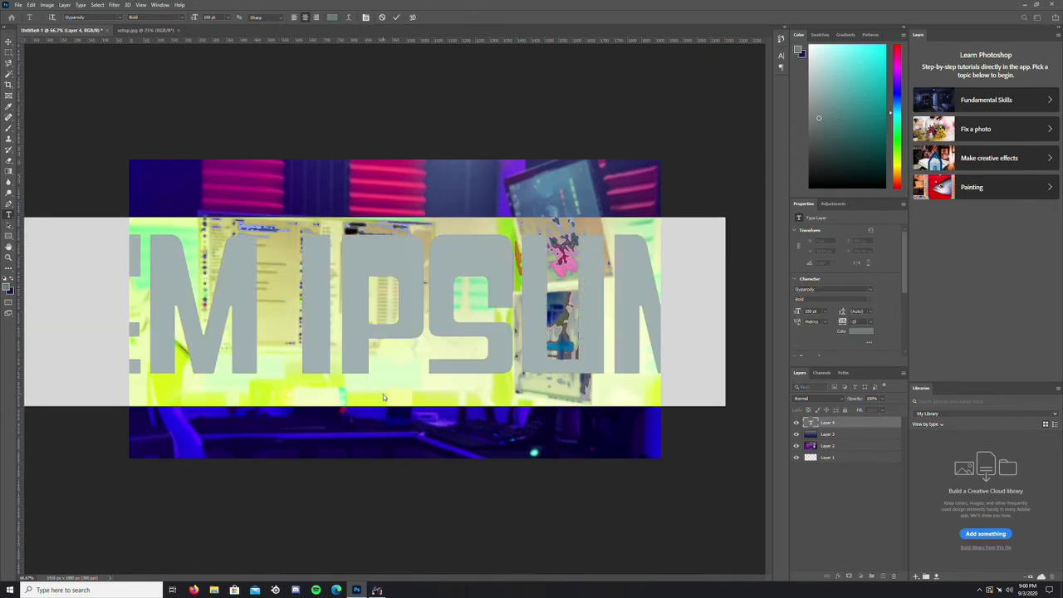
pyautogui.press('BackSpace')
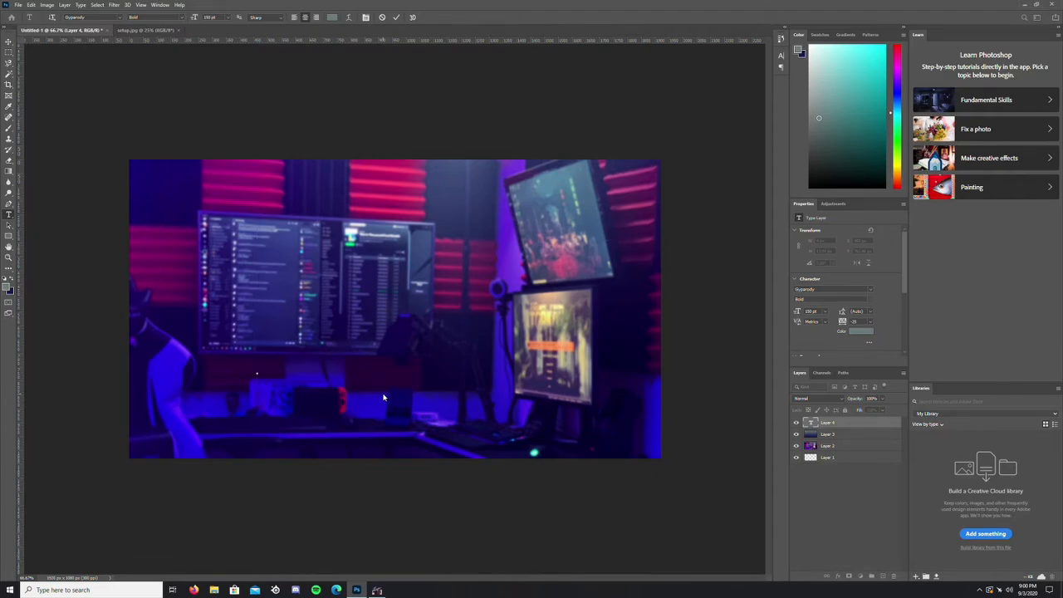
pyautogui.write('HOW TO')
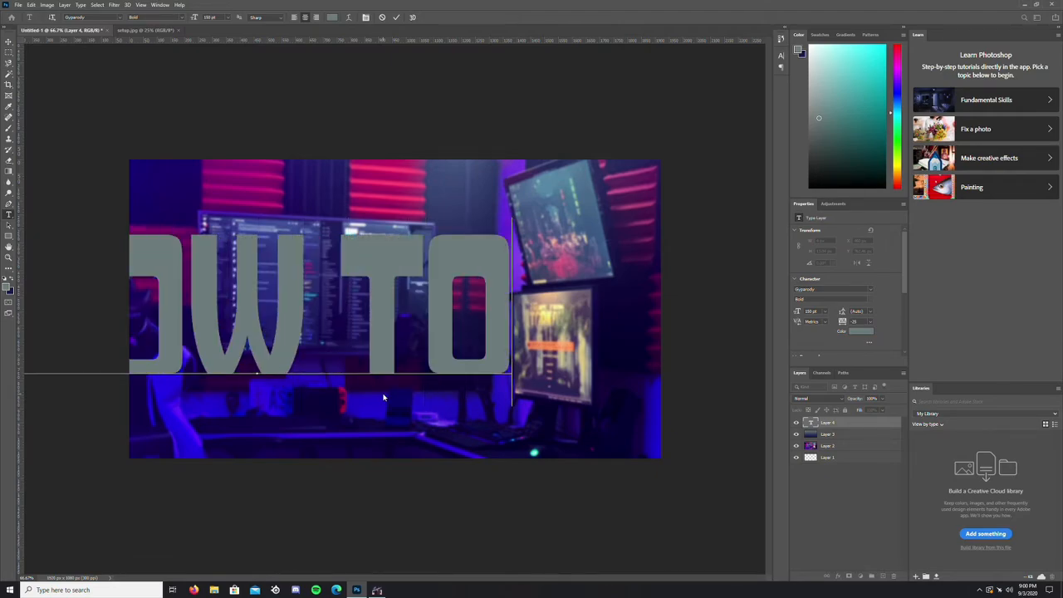
pyautogui.write(' CREATE')
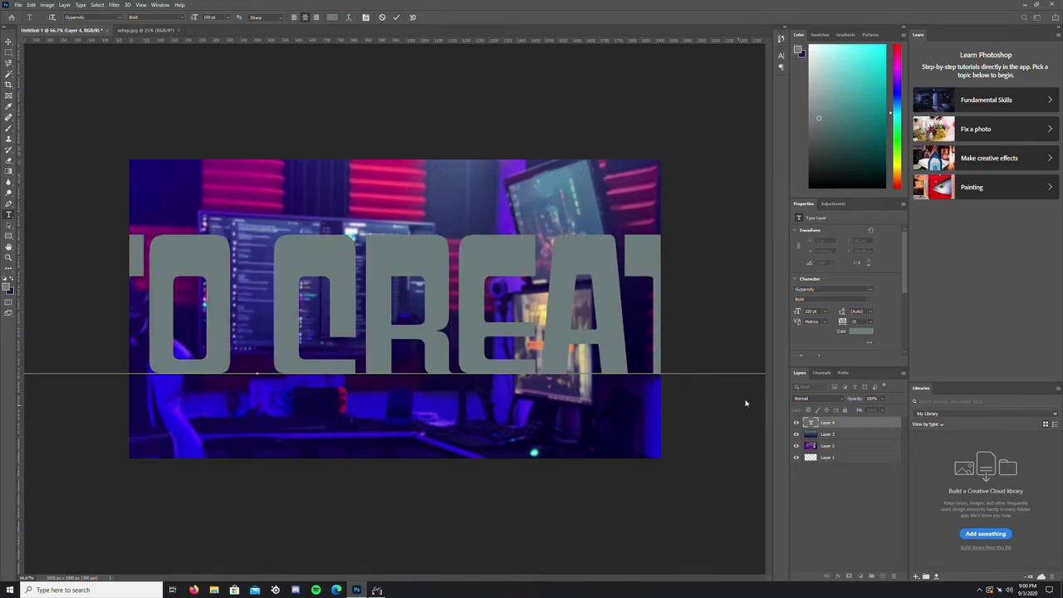
# - Reduce the words "to create" to a font size of 18 pt, including the final letter E
pyautogui.click(819, 311)
pyautogui.write('20')
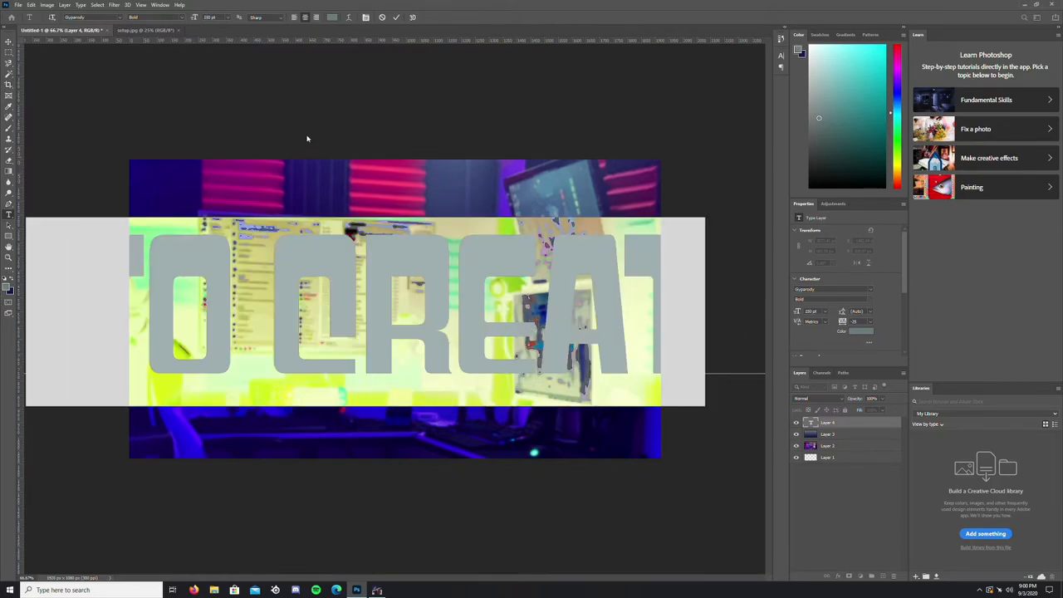
pyautogui.click(227, 18)
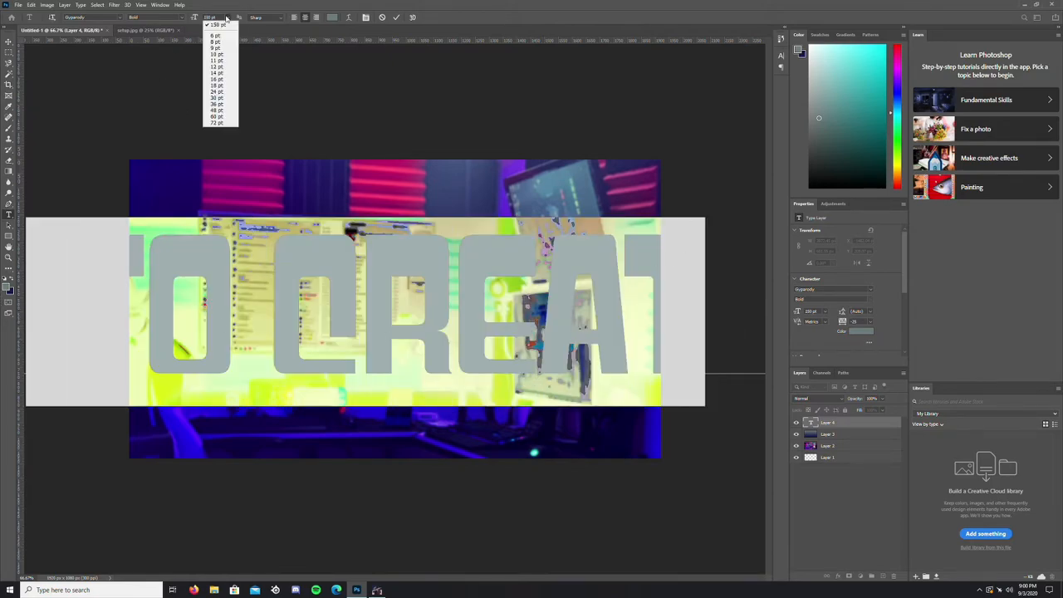
pyautogui.click(220, 87)
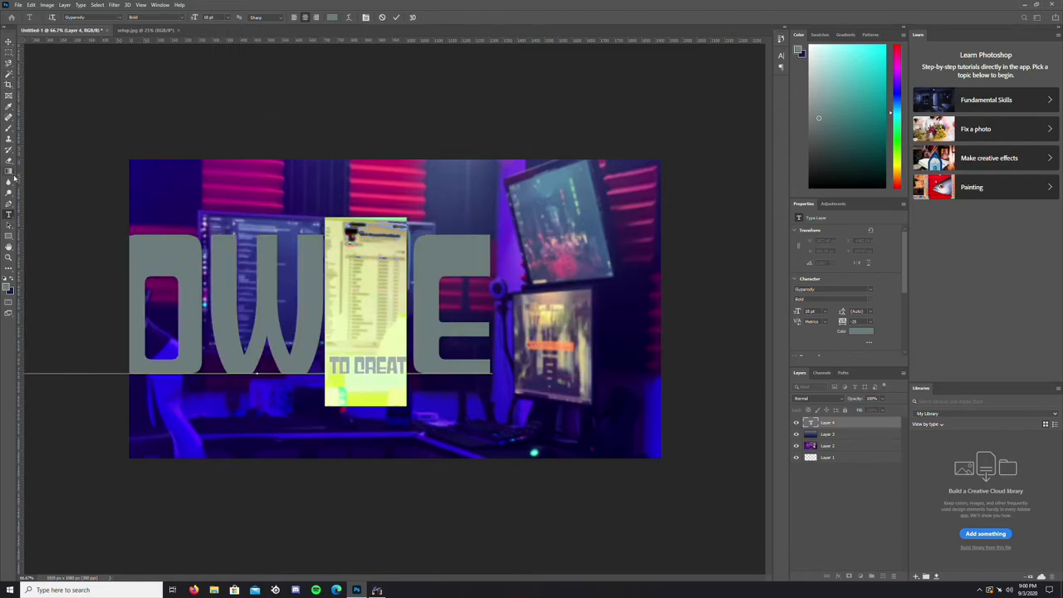
pyautogui.moveTo(496, 342); pyautogui.dragTo(50, 309)
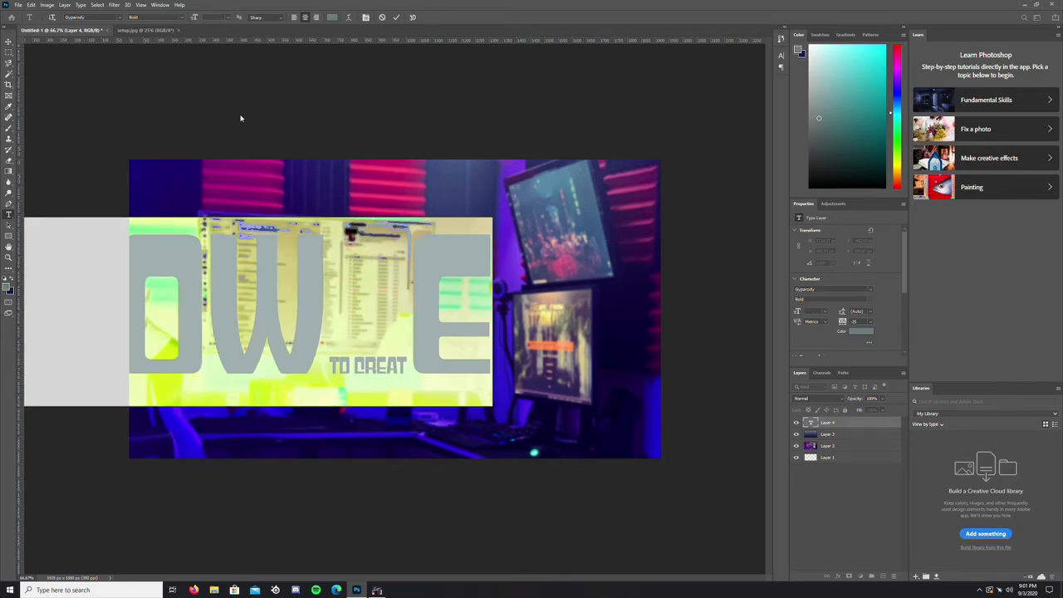
pyautogui.moveTo(492, 324); pyautogui.dragTo(414, 330)
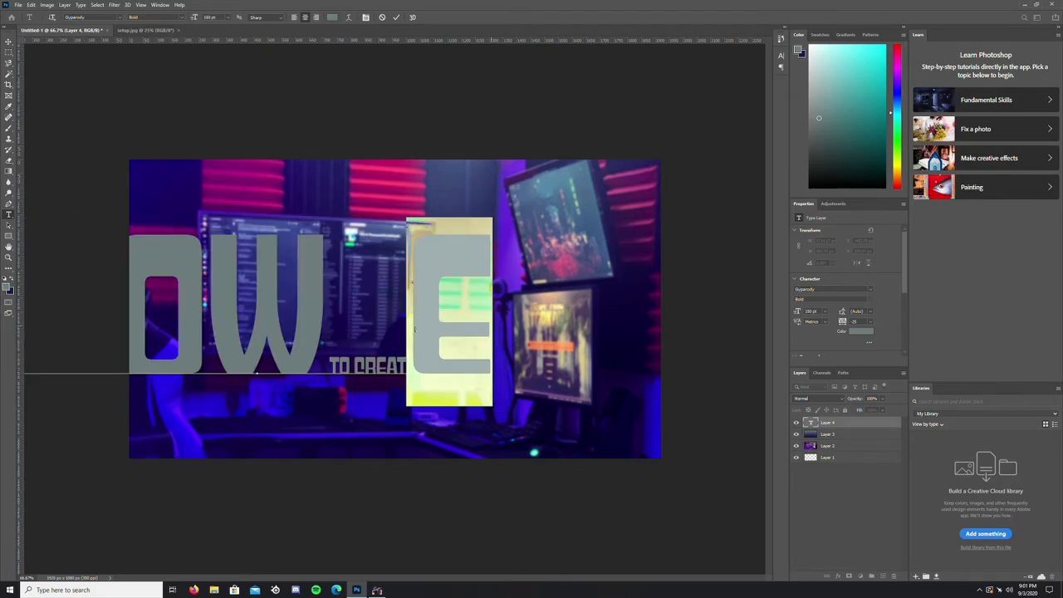
pyautogui.click(211, 16)
pyautogui.write('18')
pyautogui.press('Return')
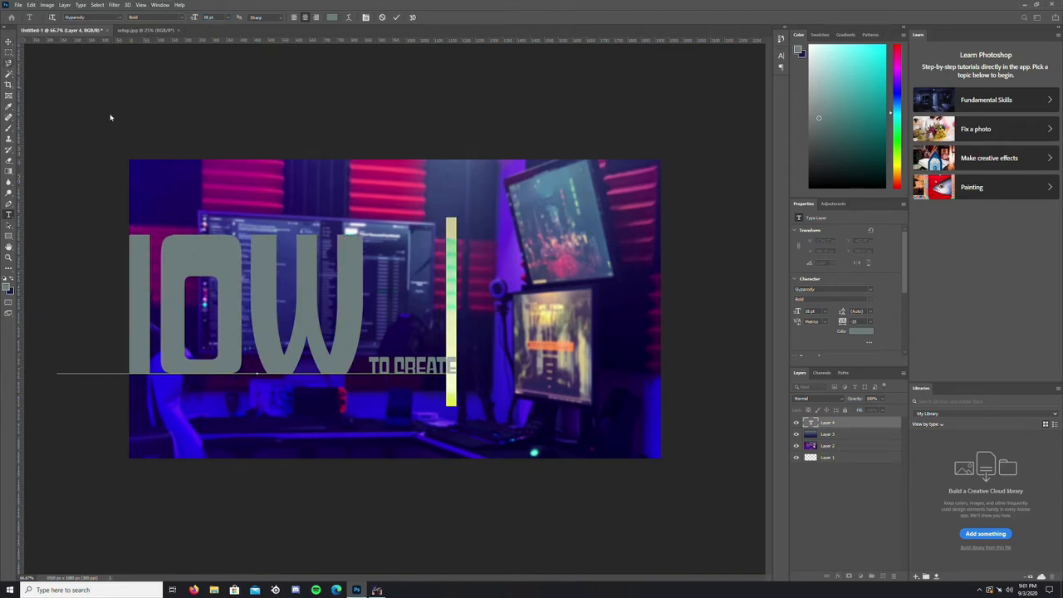
# - Set the letters of "How" to 18 pt as well and move the text to the upper-left area of the canvas
pyautogui.moveTo(372, 340); pyautogui.dragTo(48, 317)
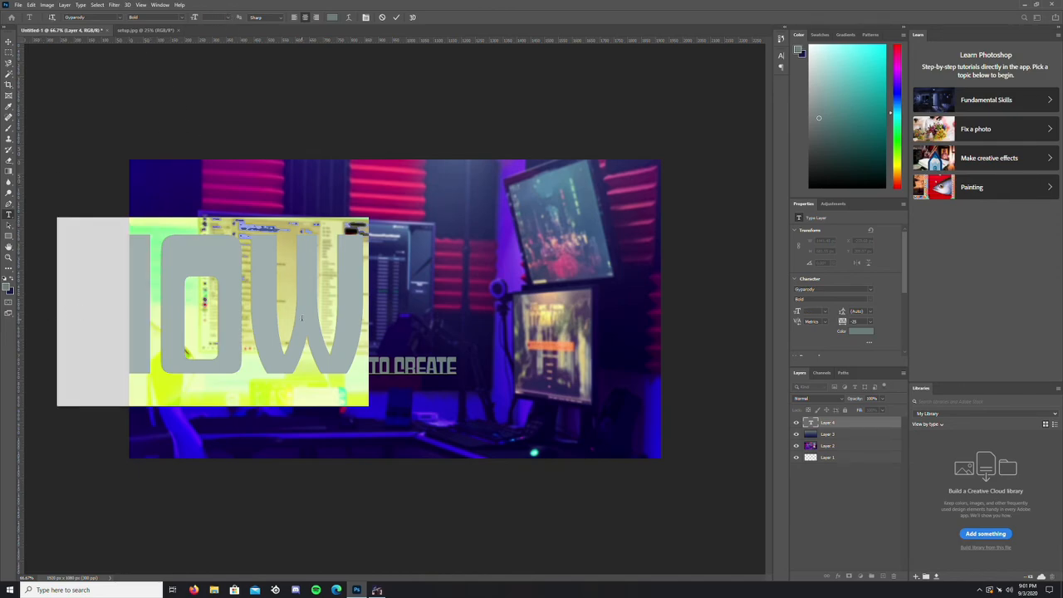
pyautogui.moveTo(358, 357); pyautogui.dragTo(150, 331)
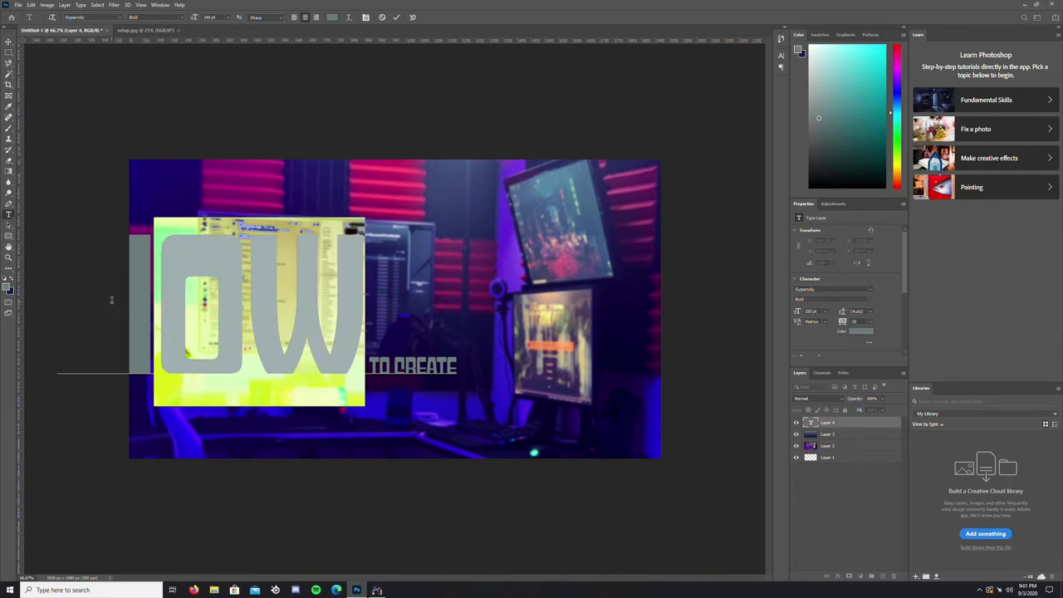
pyautogui.click(229, 19)
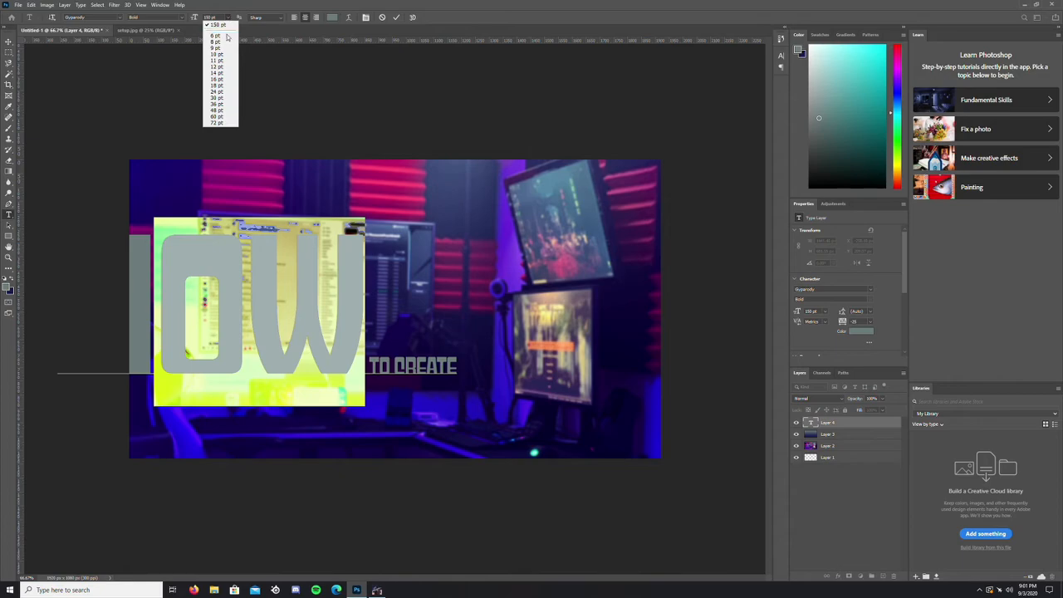
pyautogui.click(227, 86)
pyautogui.moveTo(379, 381); pyautogui.dragTo(509, 358)
pyautogui.moveTo(376, 317); pyautogui.dragTo(266, 306)
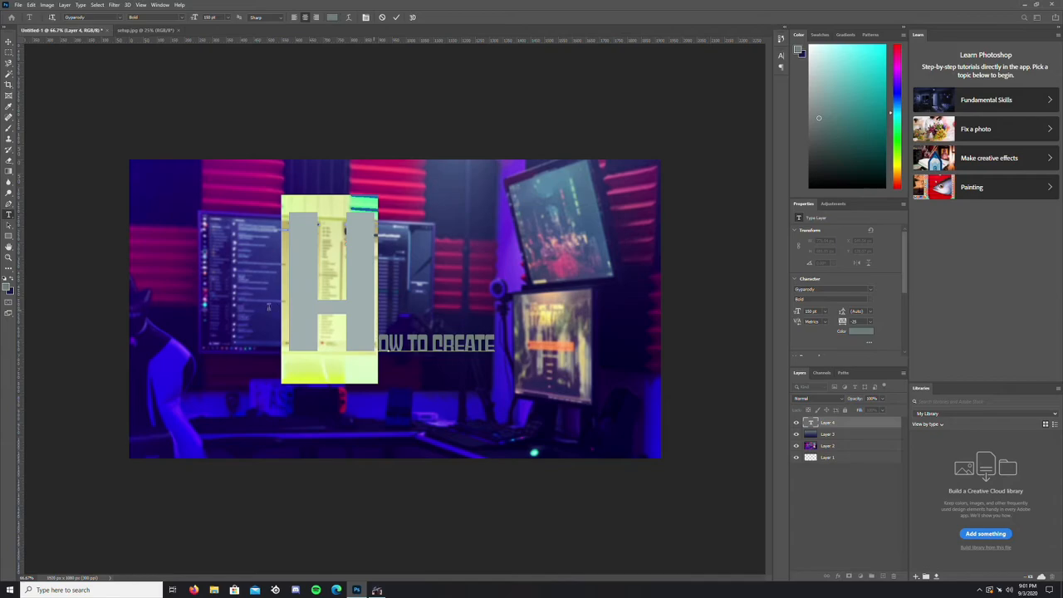
pyautogui.click(228, 19)
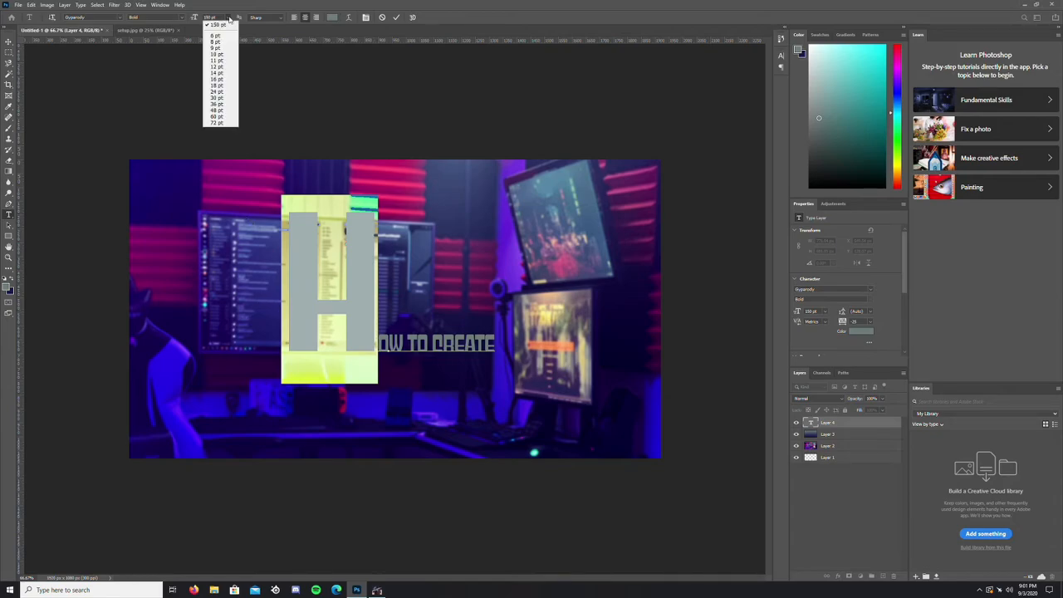
pyautogui.click(229, 85)
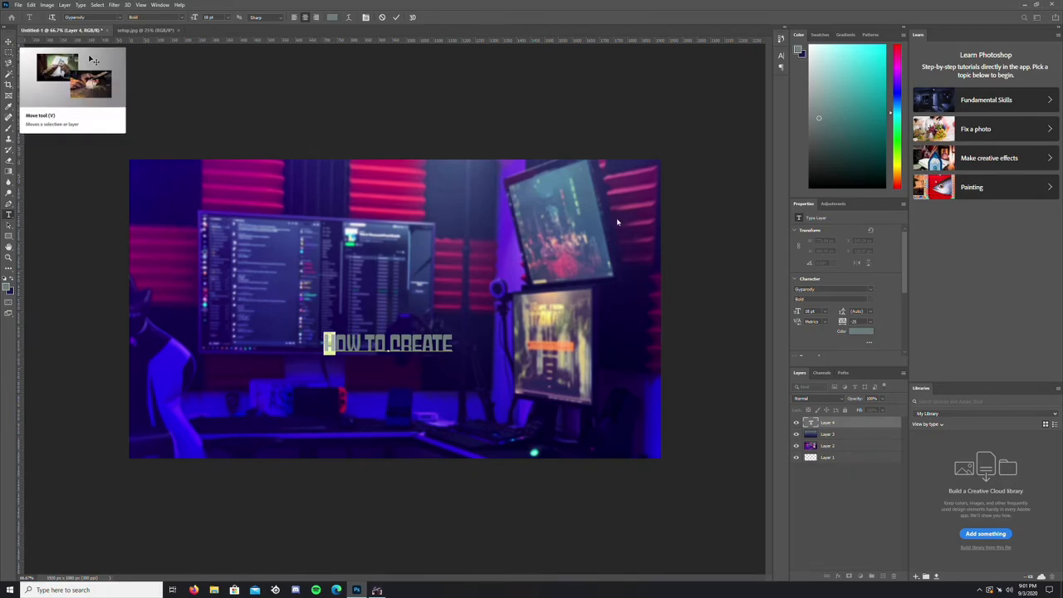
pyautogui.click(8, 42)
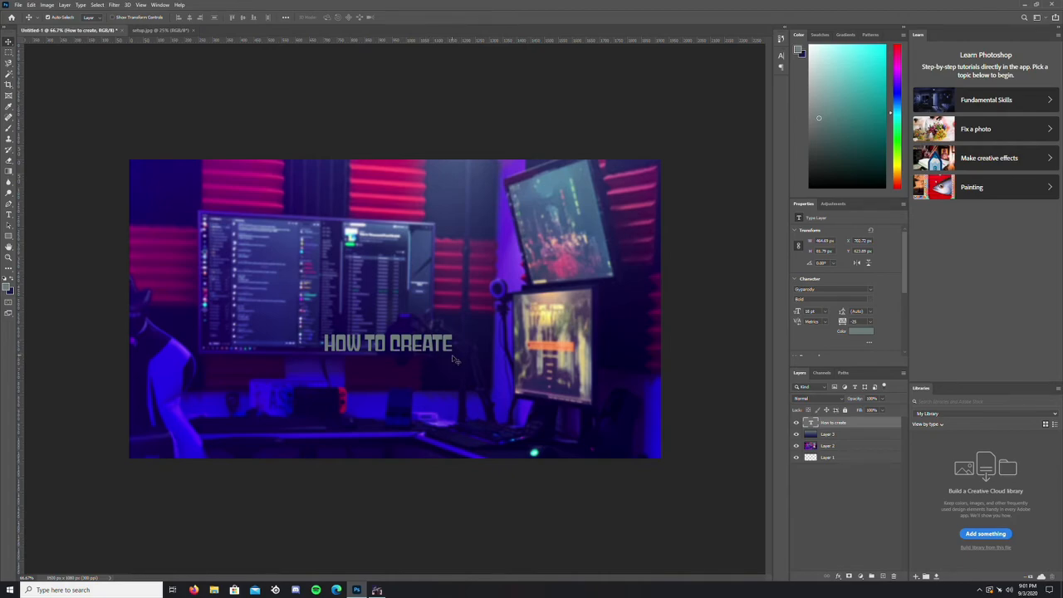
pyautogui.moveTo(456, 359); pyautogui.dragTo(298, 249)
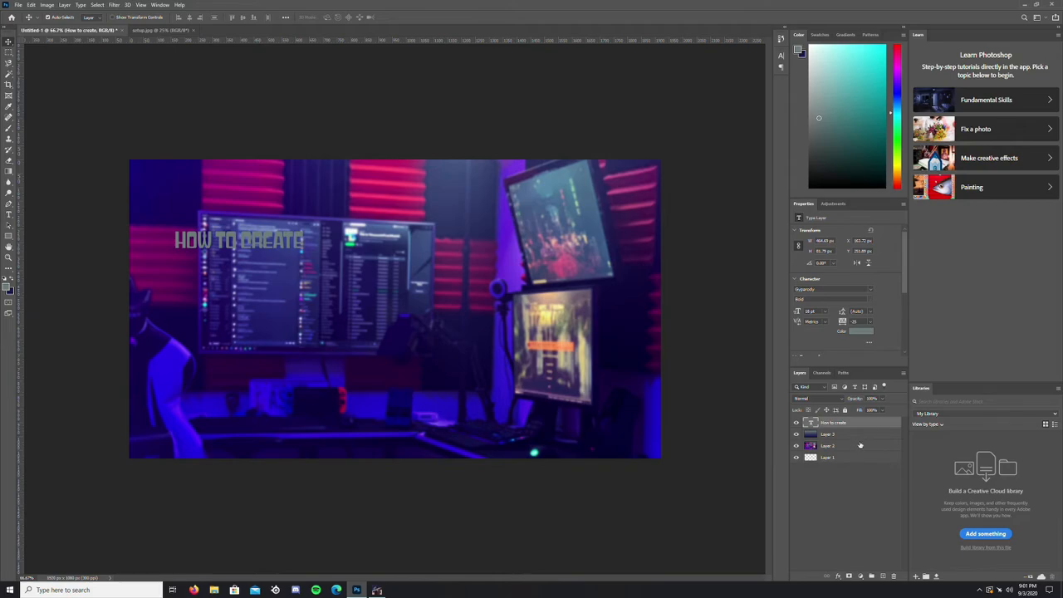
# - Add an empty layer directly below the text layer and swap the colours so dark blue is the foreground
pyautogui.click(884, 576)
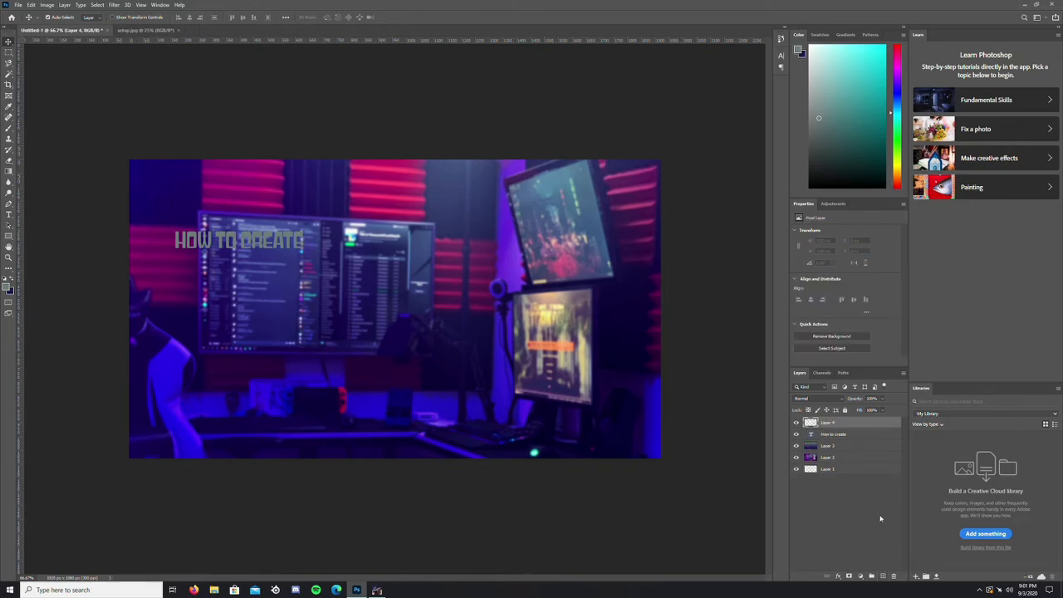
pyautogui.moveTo(861, 431); pyautogui.dragTo(860, 439)
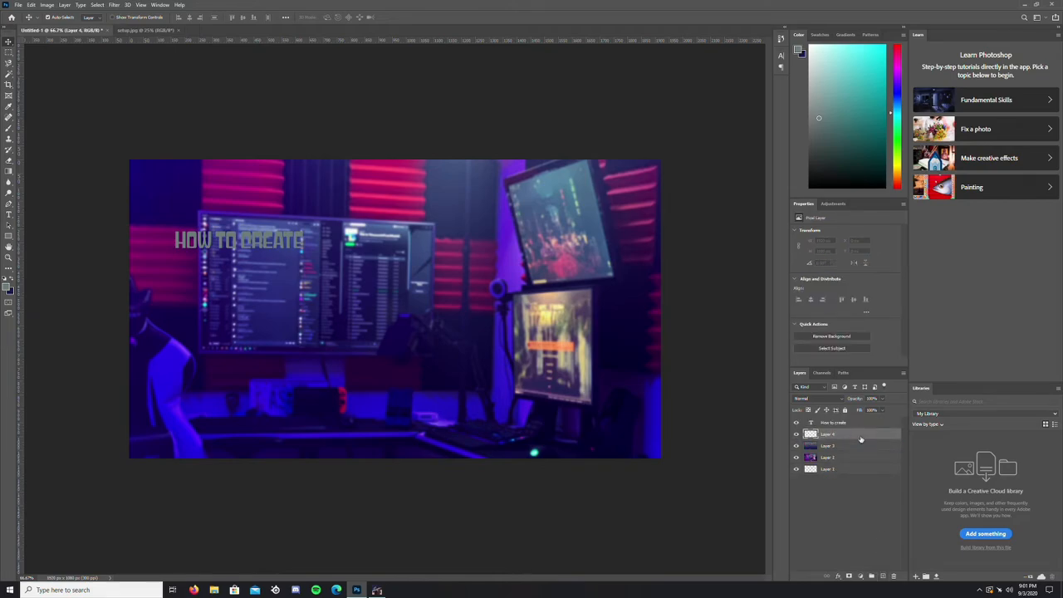
pyautogui.click(13, 279)
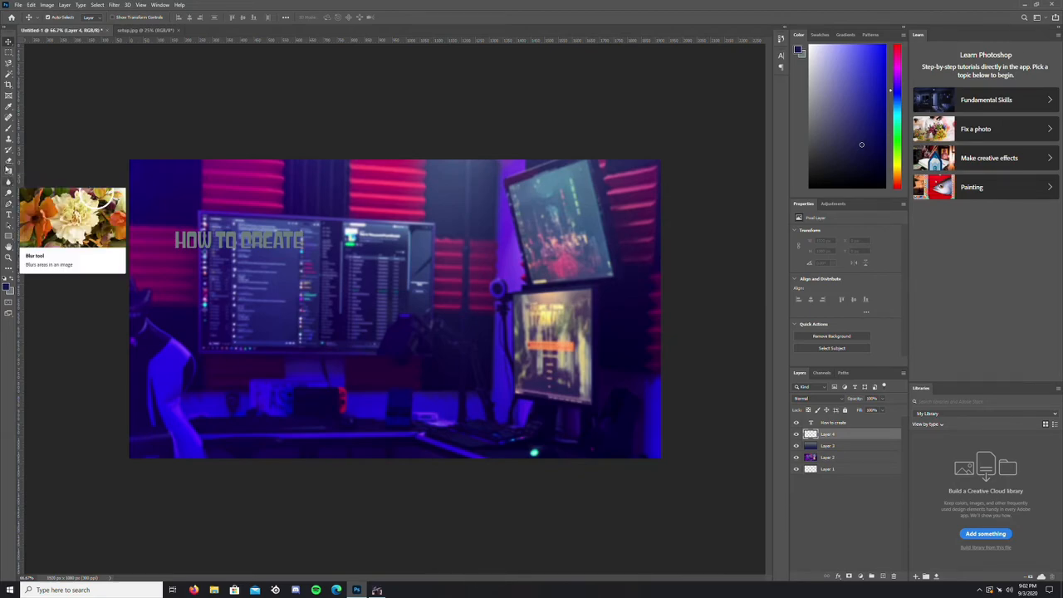
# - Fill the new empty layer with the dark blue foreground colour using the Paint Bucket tool
pyautogui.click(9, 131)
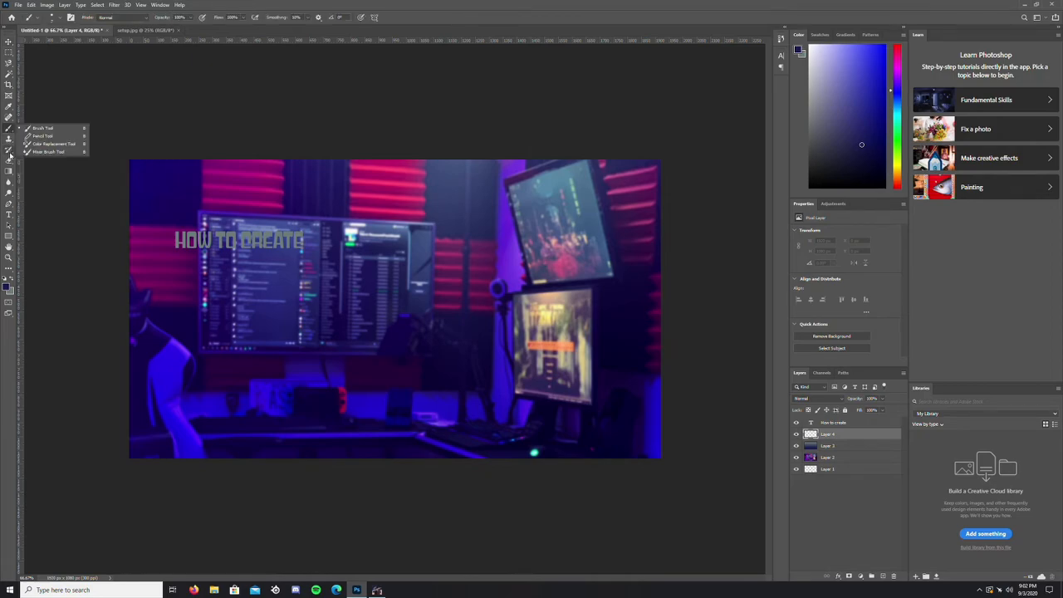
pyautogui.click(10, 183)
pyautogui.click(9, 194)
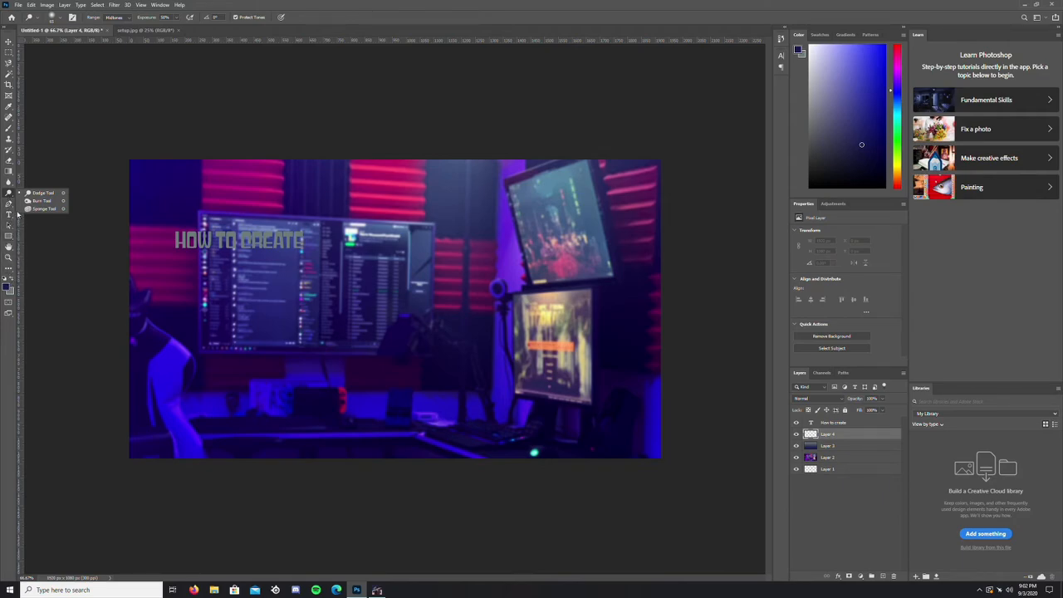
pyautogui.click(9, 149)
pyautogui.click(10, 161)
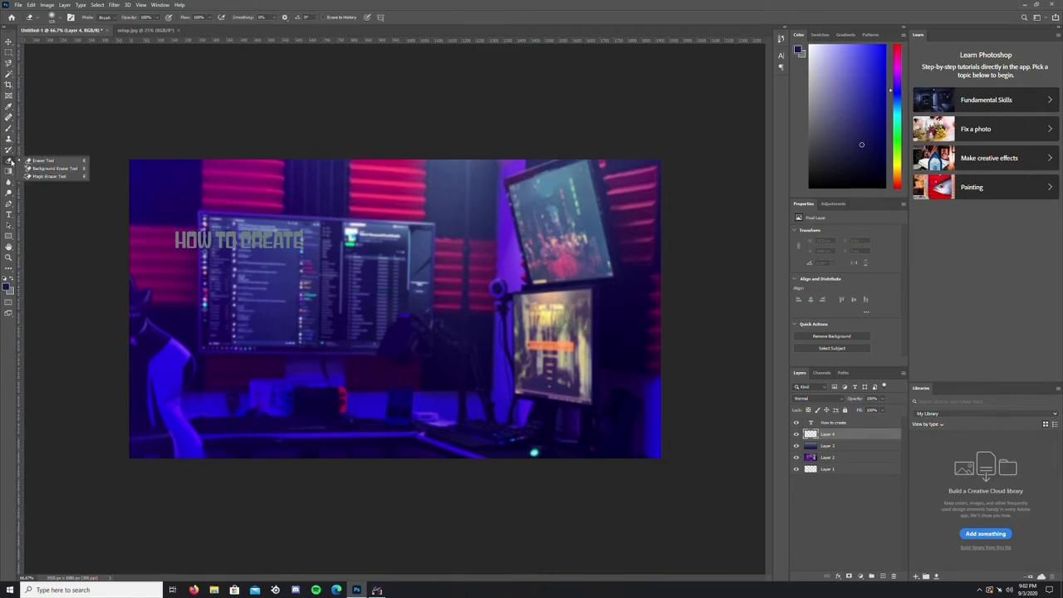
pyautogui.click(8, 171)
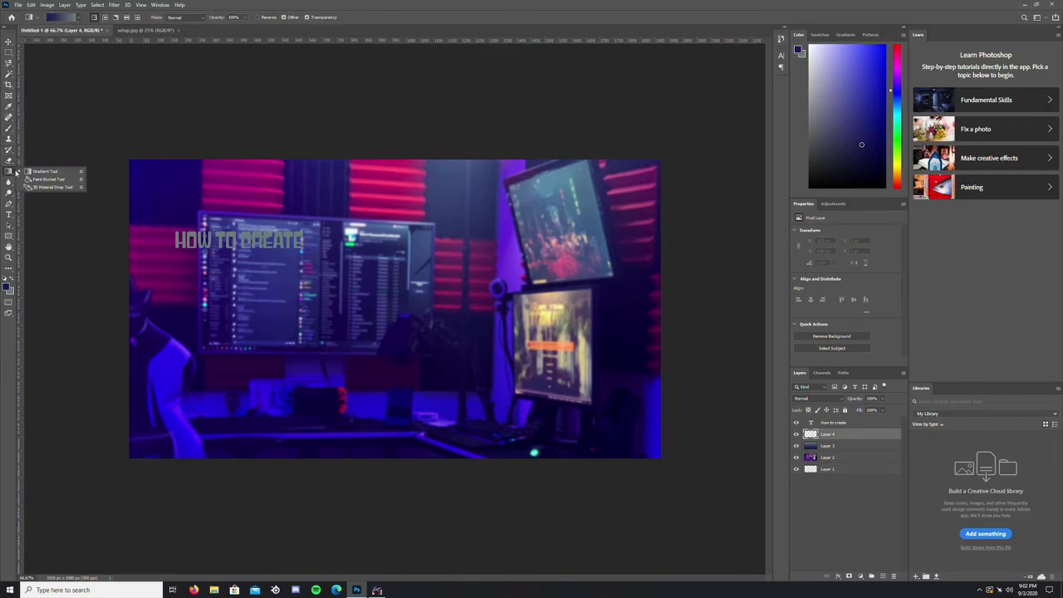
pyautogui.click(67, 183)
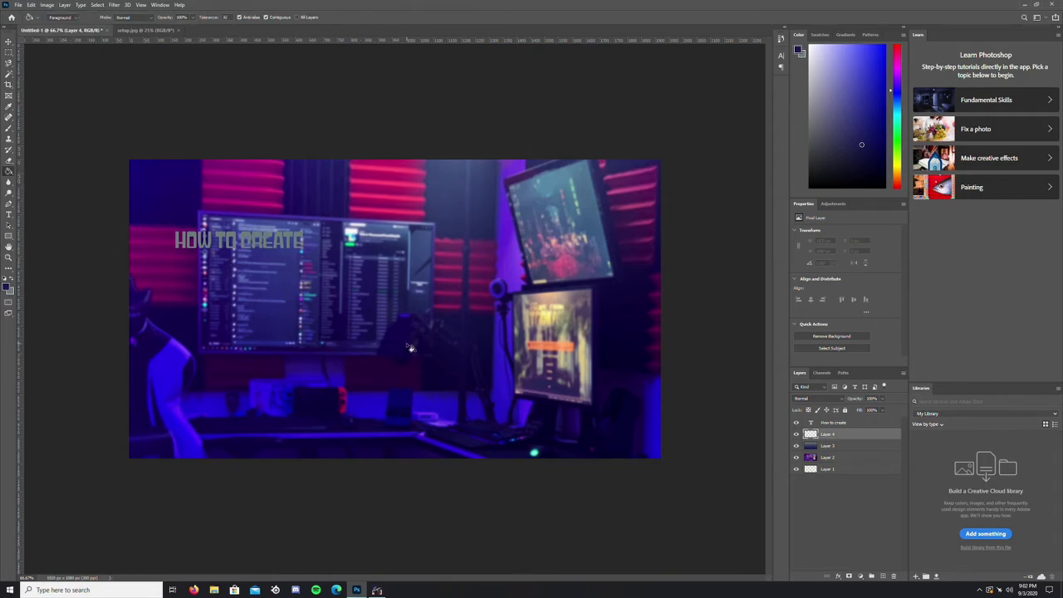
pyautogui.click(846, 447)
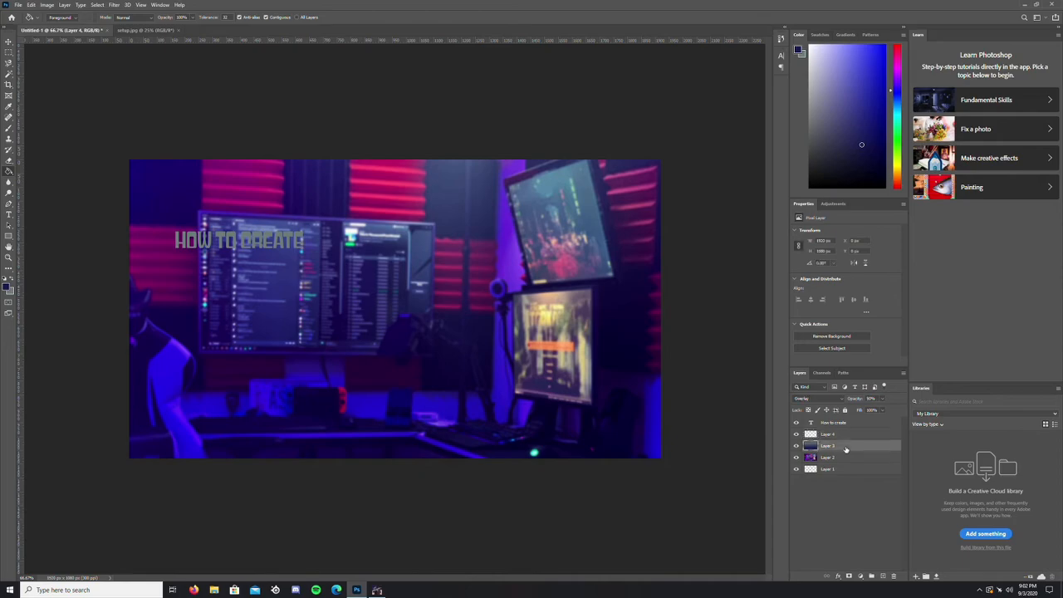
pyautogui.click(848, 435)
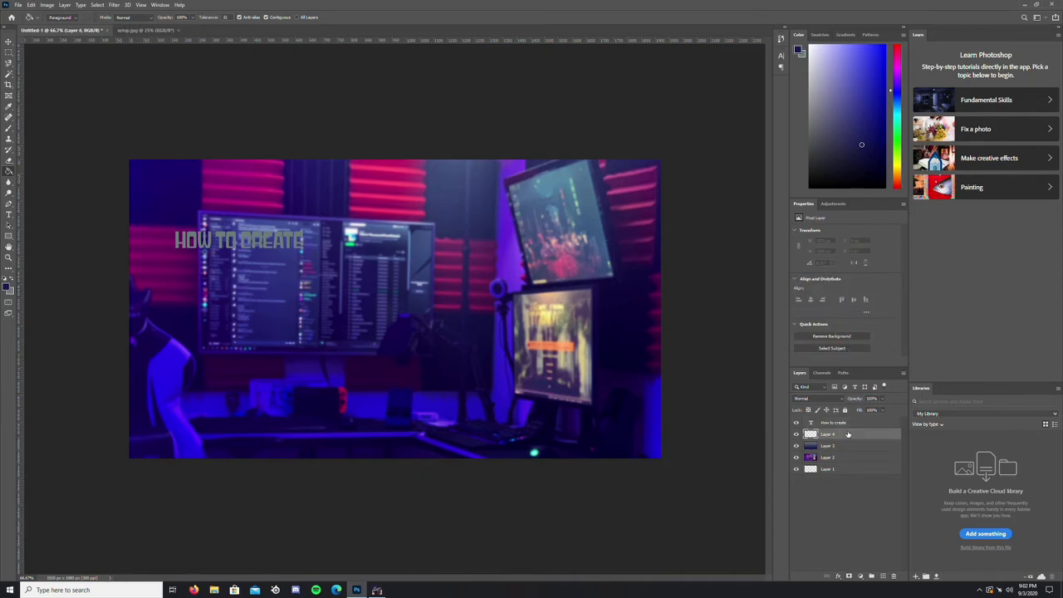
pyautogui.click(452, 344)
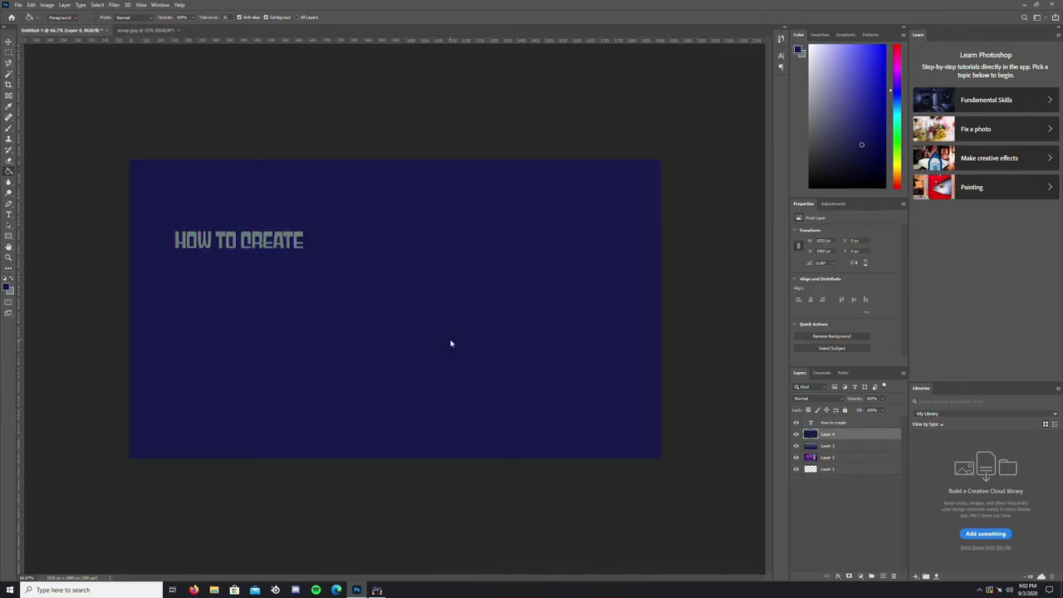
# - Compare the composition with the solid dark blue layer hidden and shown
pyautogui.click(796, 435)
pyautogui.click(796, 435)
pyautogui.click(796, 434)
pyautogui.click(796, 435)
pyautogui.click(796, 435)
pyautogui.click(796, 434)
# - Enlarge the "How to create" text proportionally to about 30.3 pt, extending it towards the middle of the canvas
pyautogui.click(9, 215)
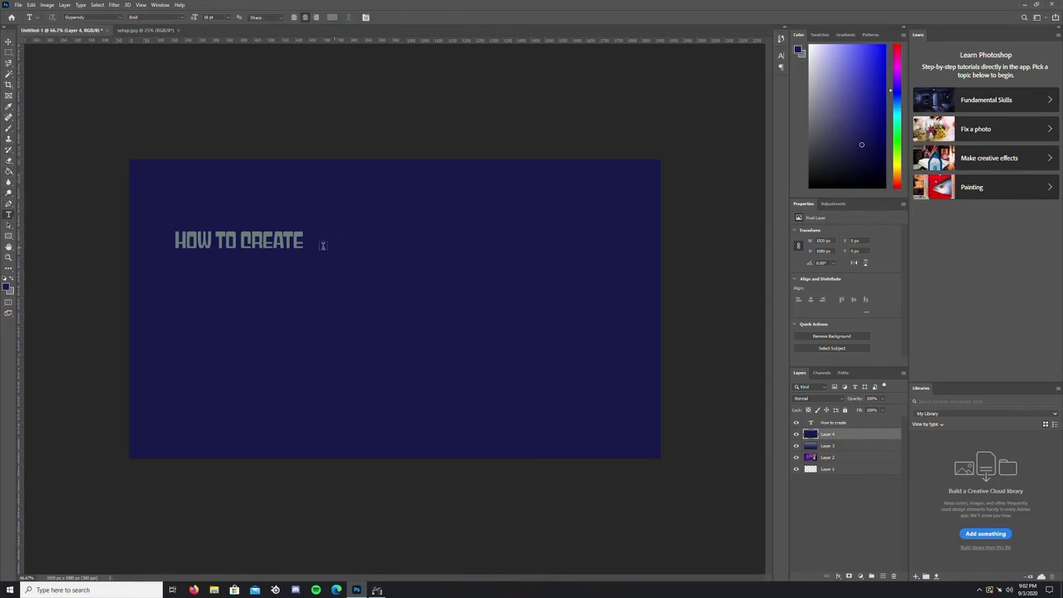
pyautogui.hotkey('ctrl', 't')
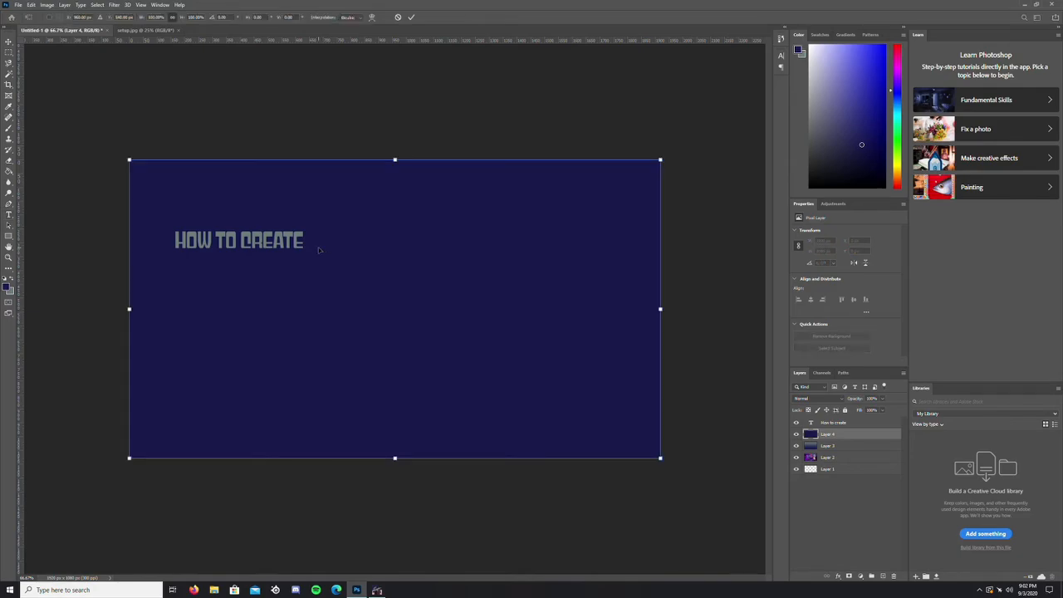
pyautogui.click(856, 423)
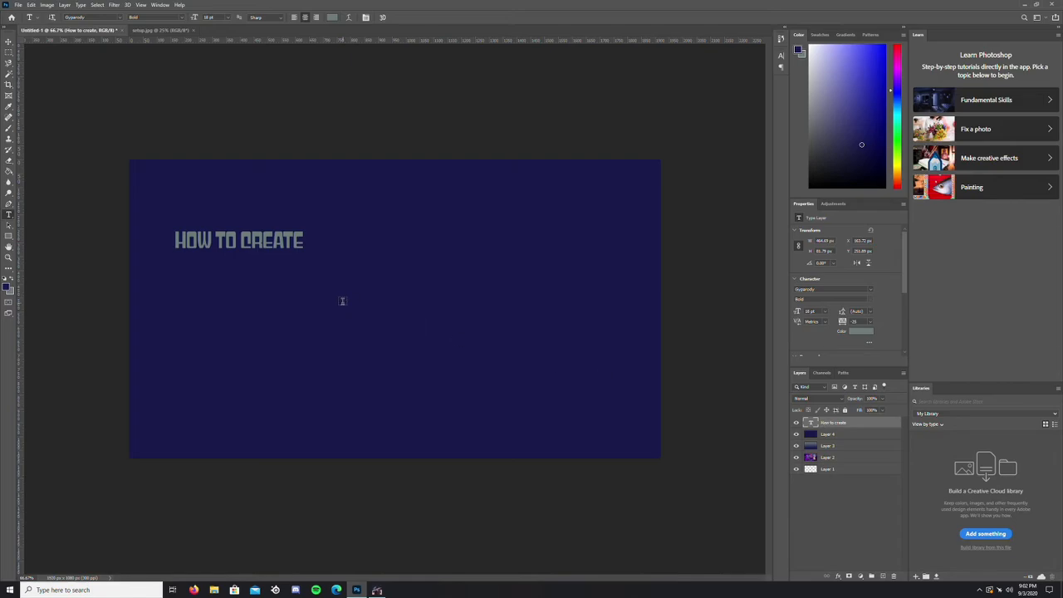
pyautogui.hotkey('ctrl', 't')
pyautogui.moveTo(304, 252); pyautogui.dragTo(393, 275)
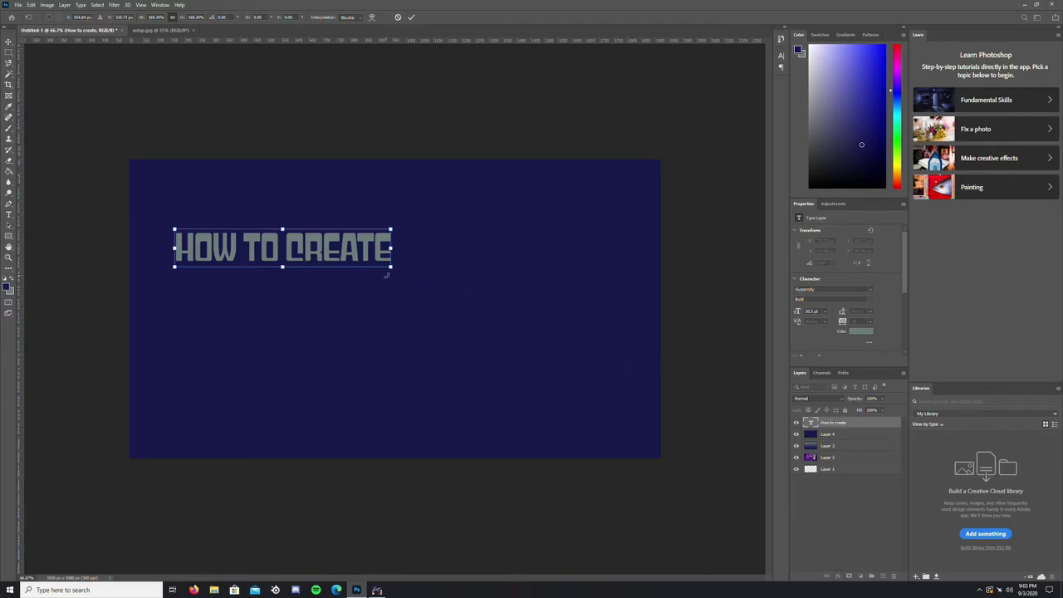
pyautogui.click(411, 16)
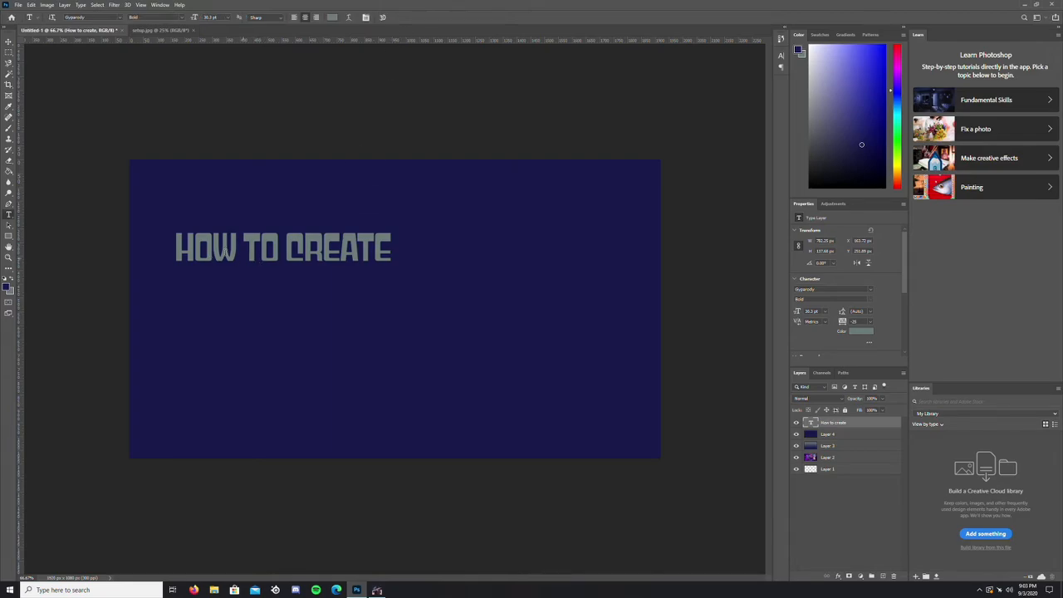
# - Add a new text layer reading "THUMBNAILS" below the "How to create" text
pyautogui.click(883, 576)
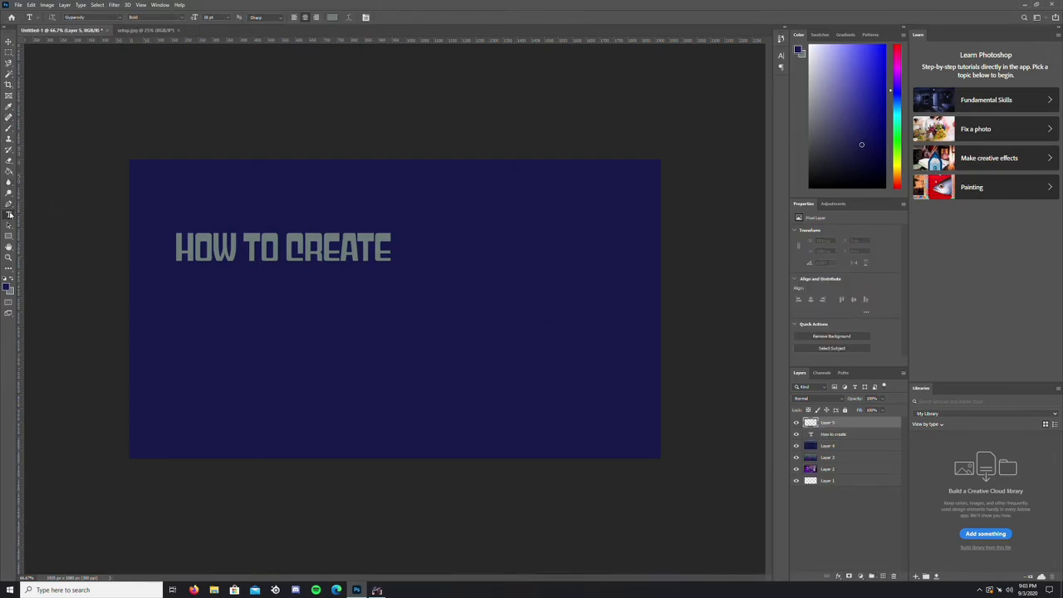
pyautogui.click(378, 362)
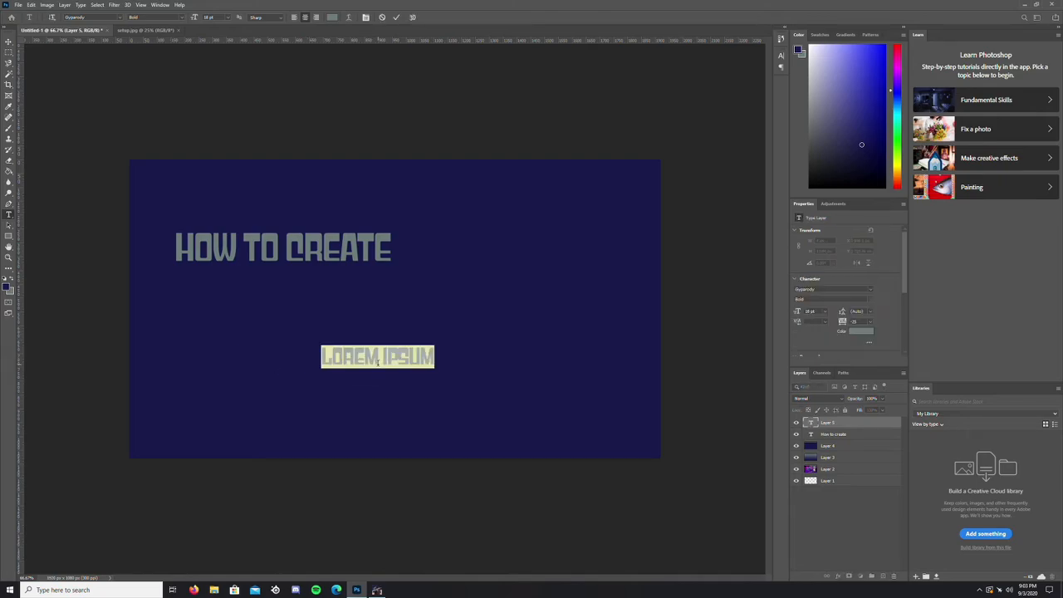
pyautogui.write('TH')
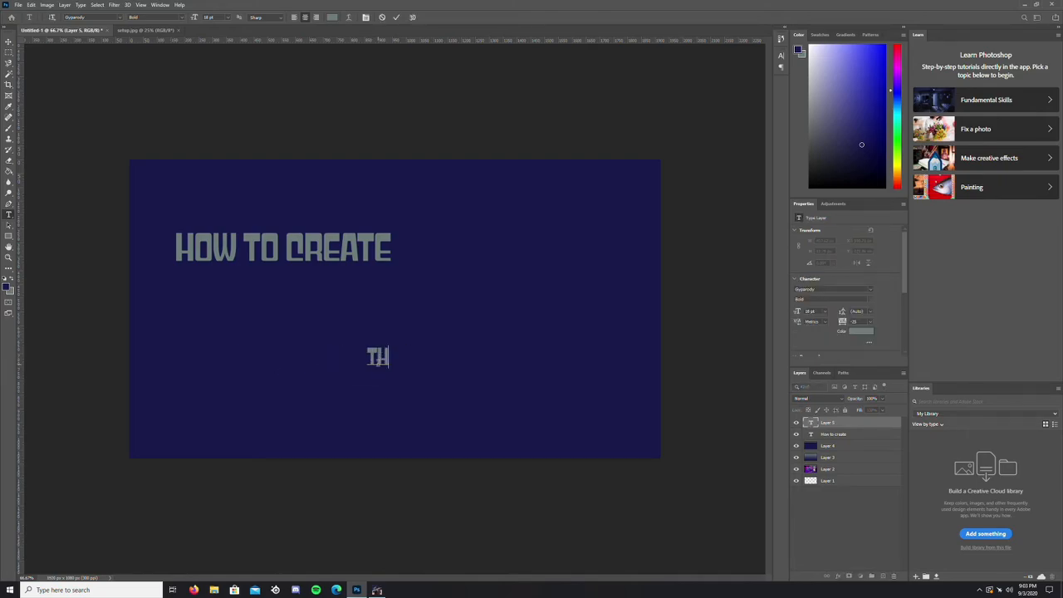
pyautogui.write('UMBNAILS')
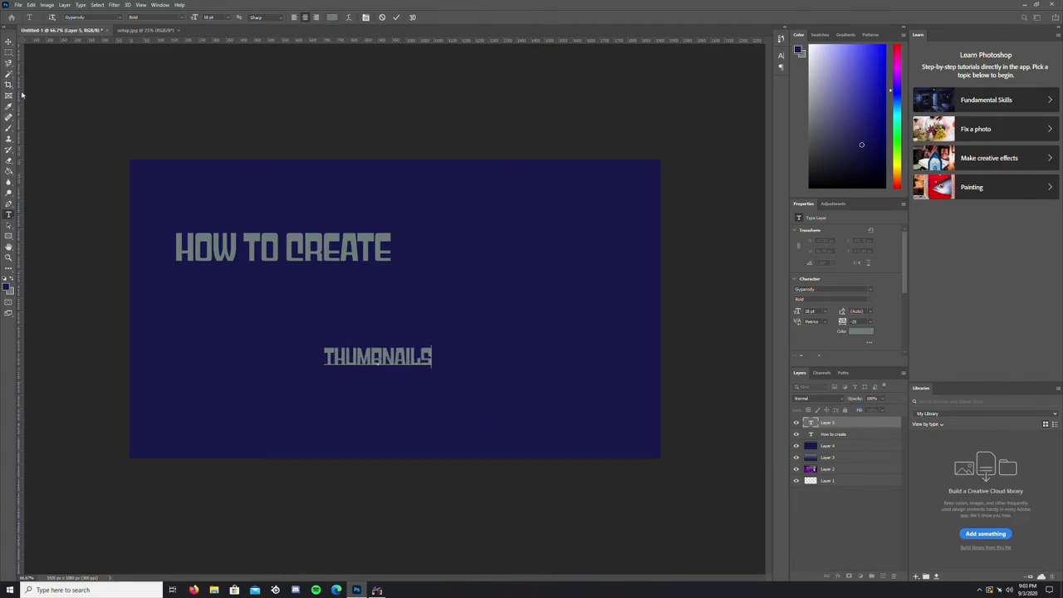
pyautogui.press('ctrl')
pyautogui.click(396, 17)
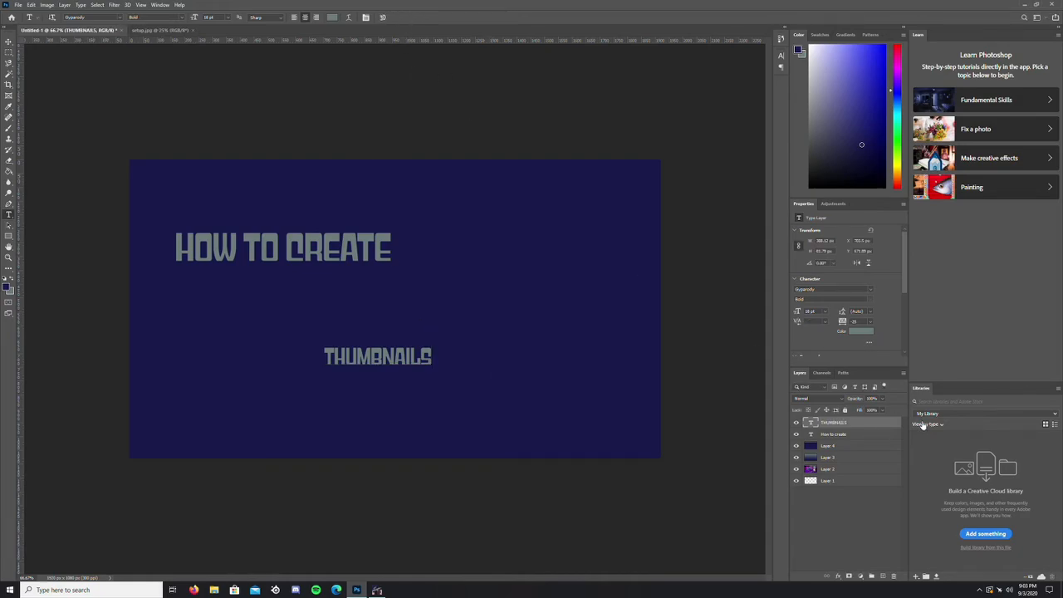
# - Enlarge the "THUMBNAILS" text proportionally to about 46.9 pt and move it directly beneath "How to create"
pyautogui.hotkey('ctrl', 't')
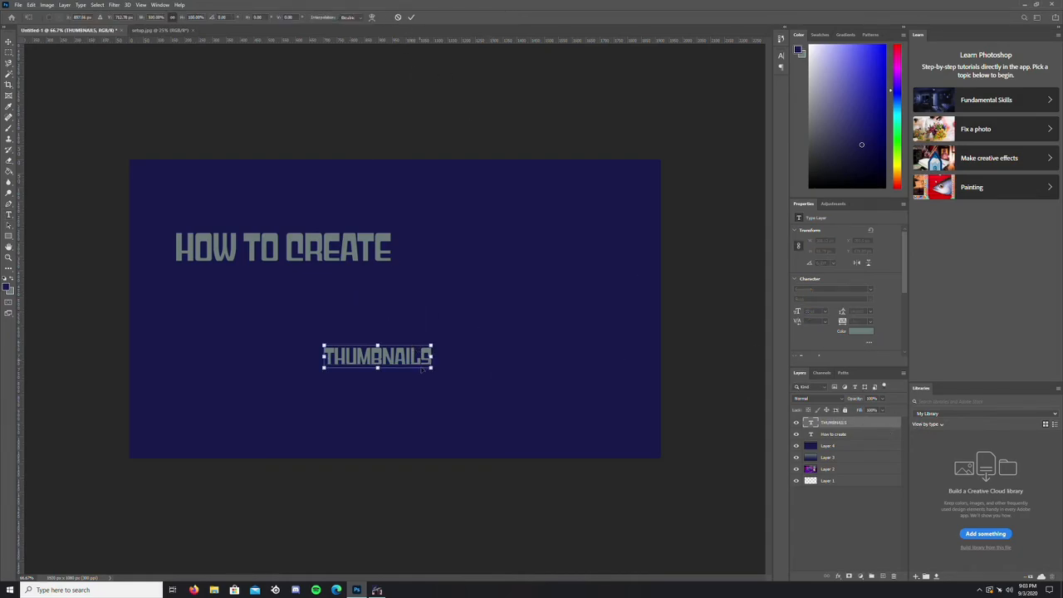
pyautogui.moveTo(323, 345); pyautogui.dragTo(155, 294)
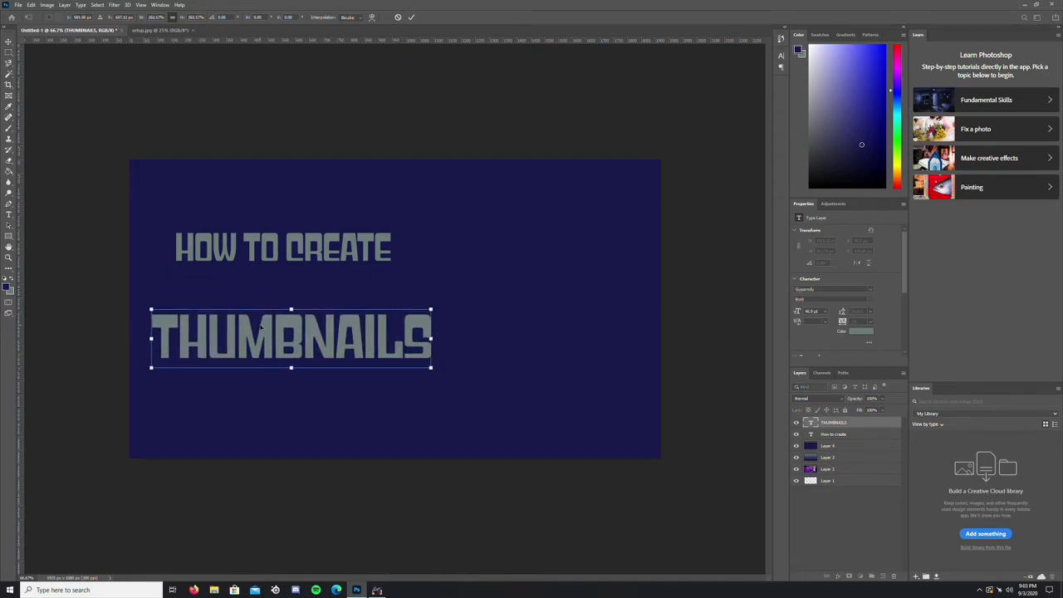
pyautogui.click(410, 17)
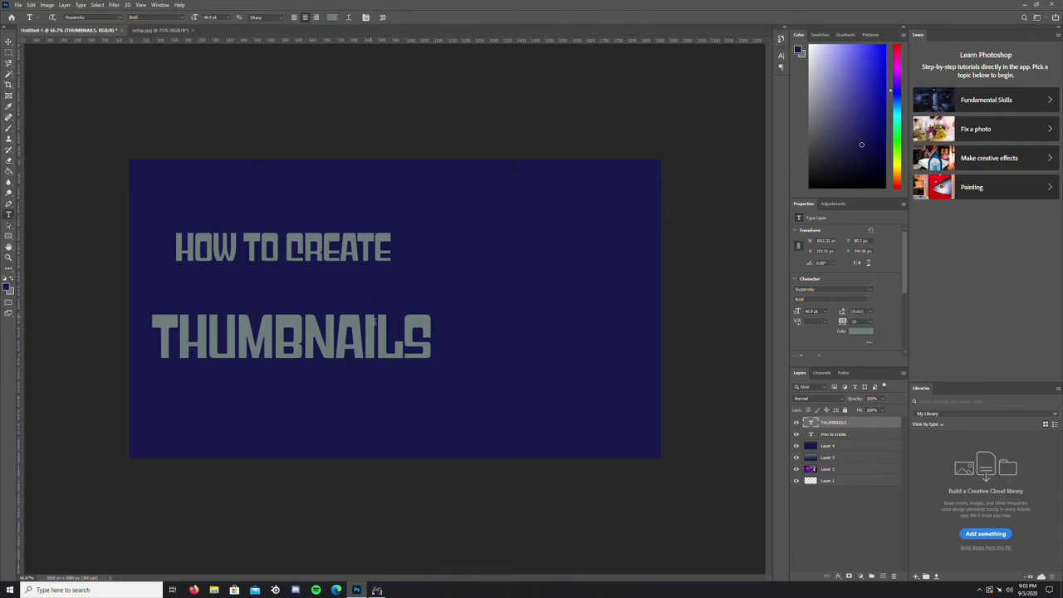
pyautogui.click(9, 42)
pyautogui.moveTo(286, 332); pyautogui.dragTo(300, 293)
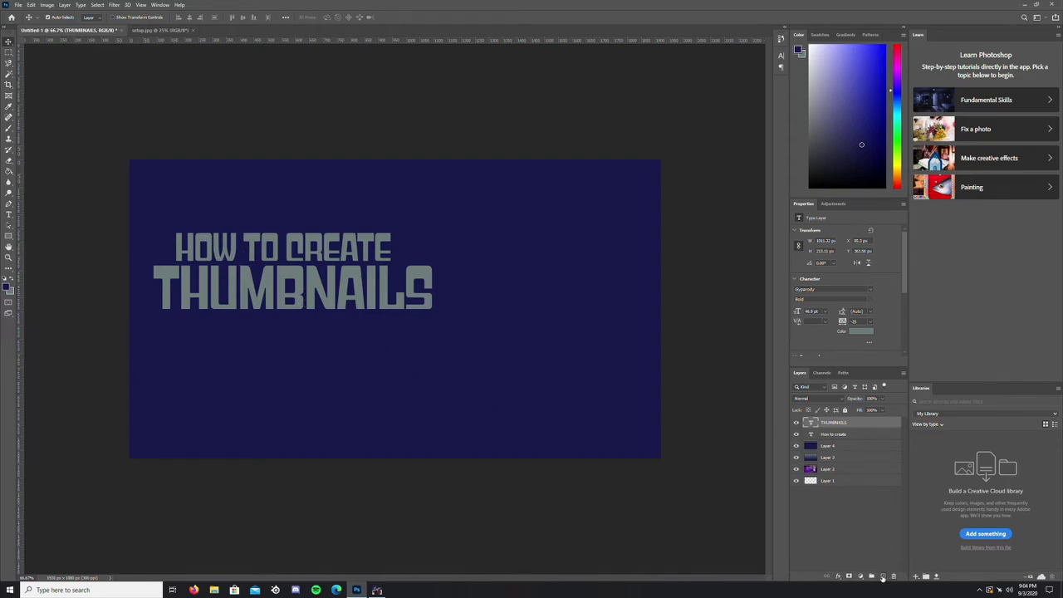
# - Add another text layer reading "FOR YOUTUBE" near the lower part of the canvas
pyautogui.click(883, 577)
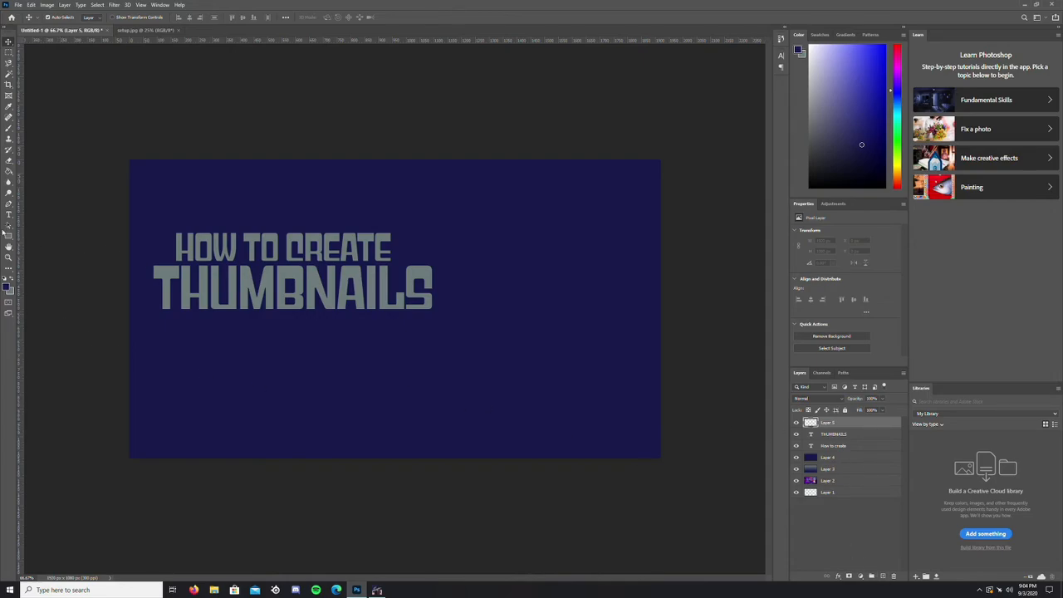
pyautogui.click(8, 216)
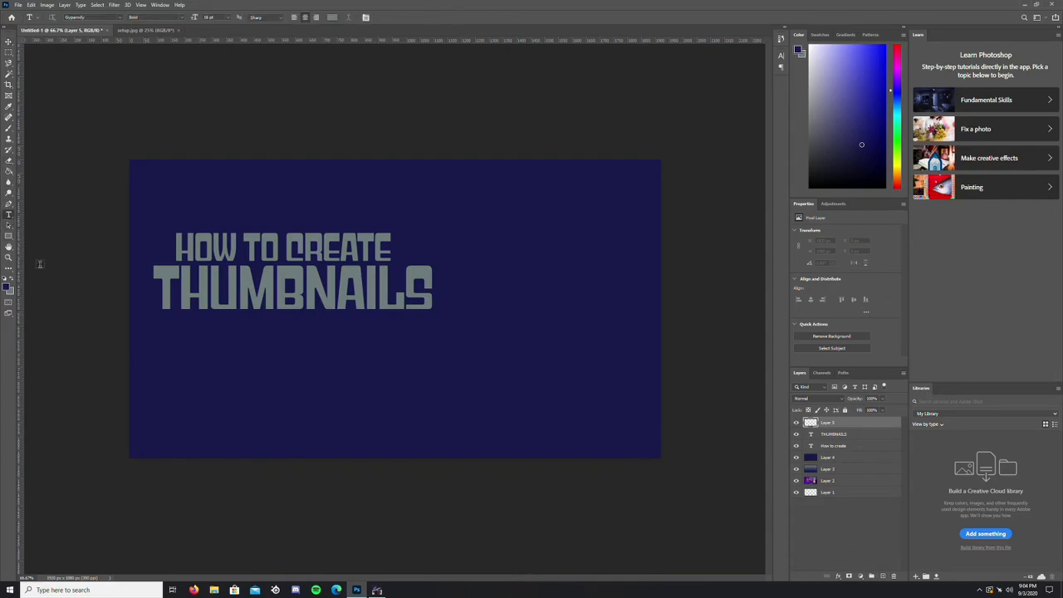
pyautogui.click(331, 408)
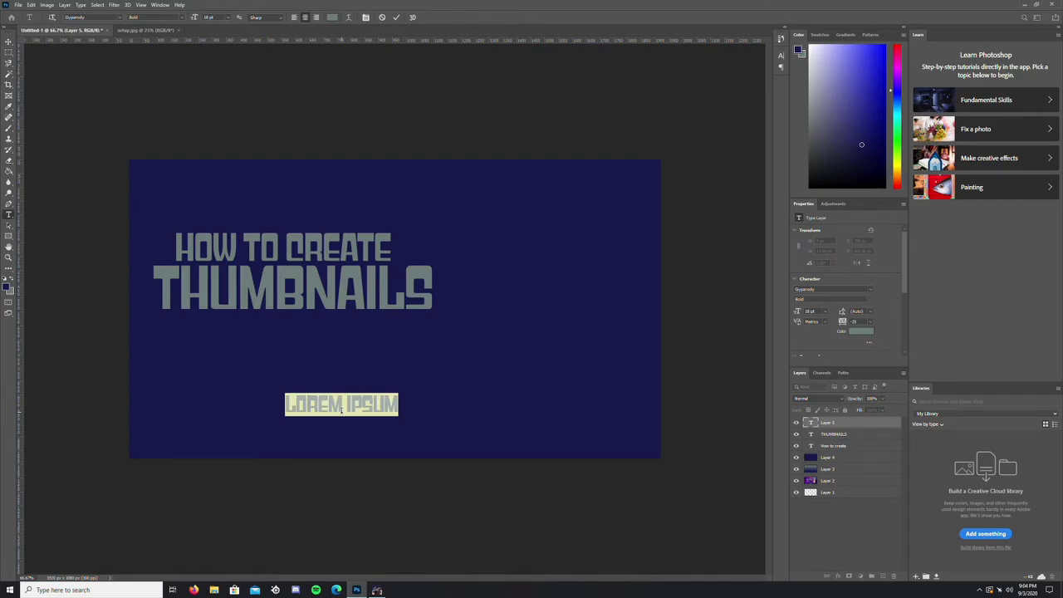
pyautogui.write('FOR YO')
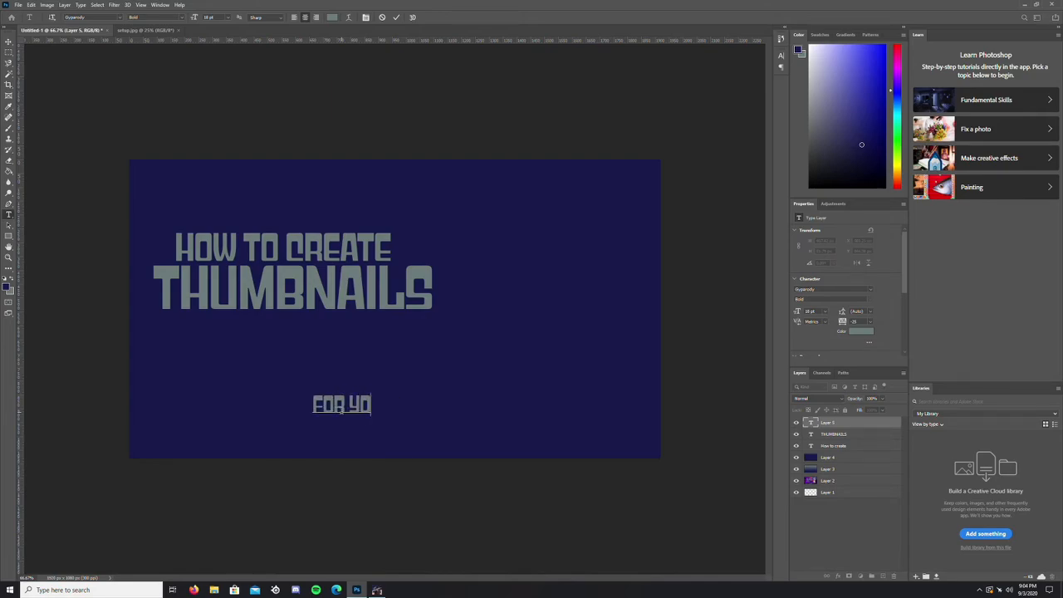
pyautogui.write('UTUBE')
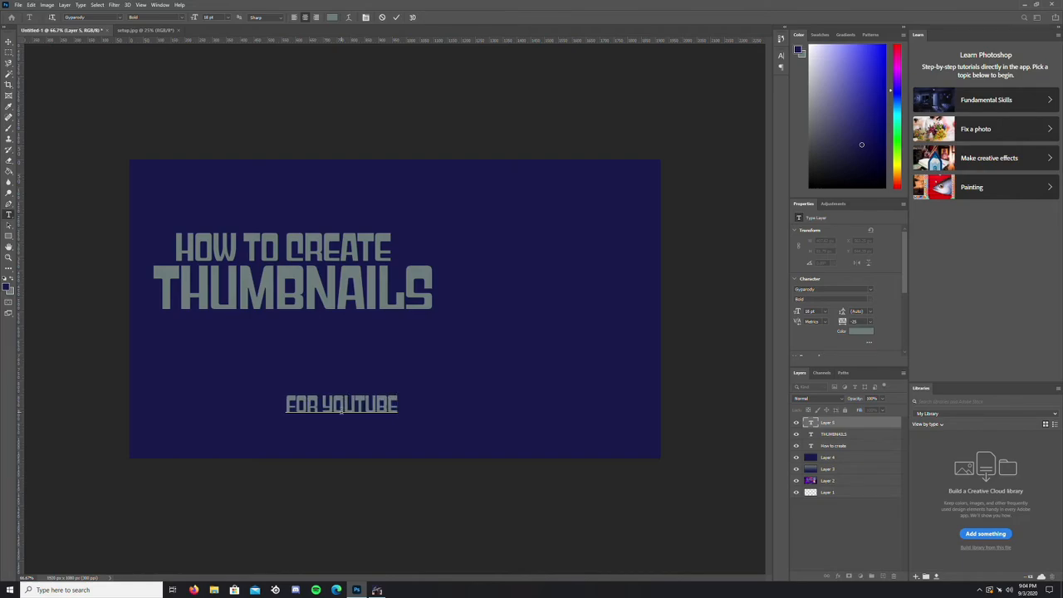
# - Move the "FOR YOUTUBE" text directly beneath "THUMBNAILS", keeping the dark blue fill layer in place
pyautogui.click(9, 42)
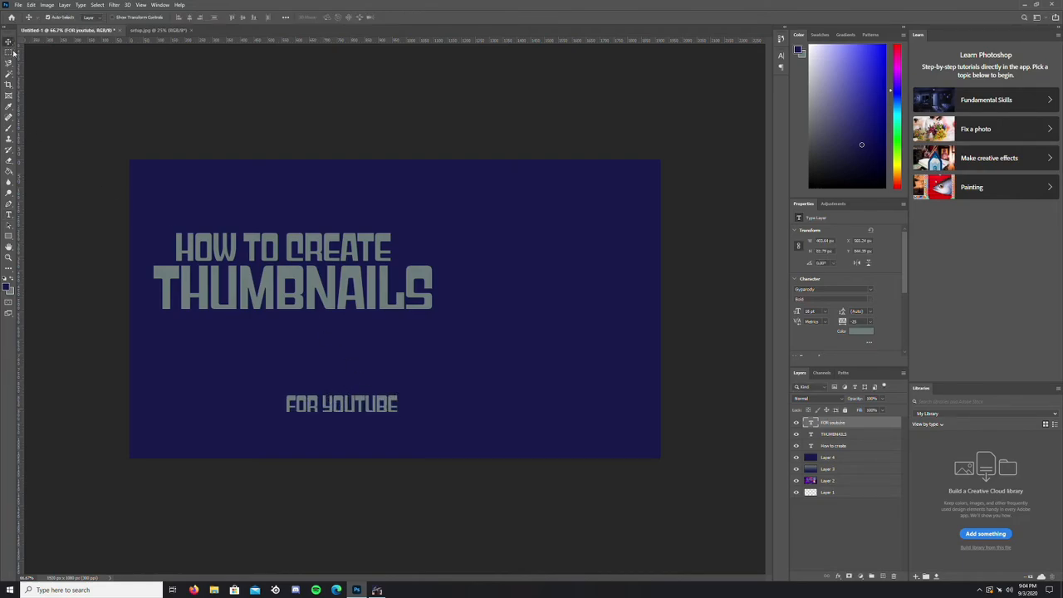
pyautogui.moveTo(399, 409); pyautogui.dragTo(380, 341)
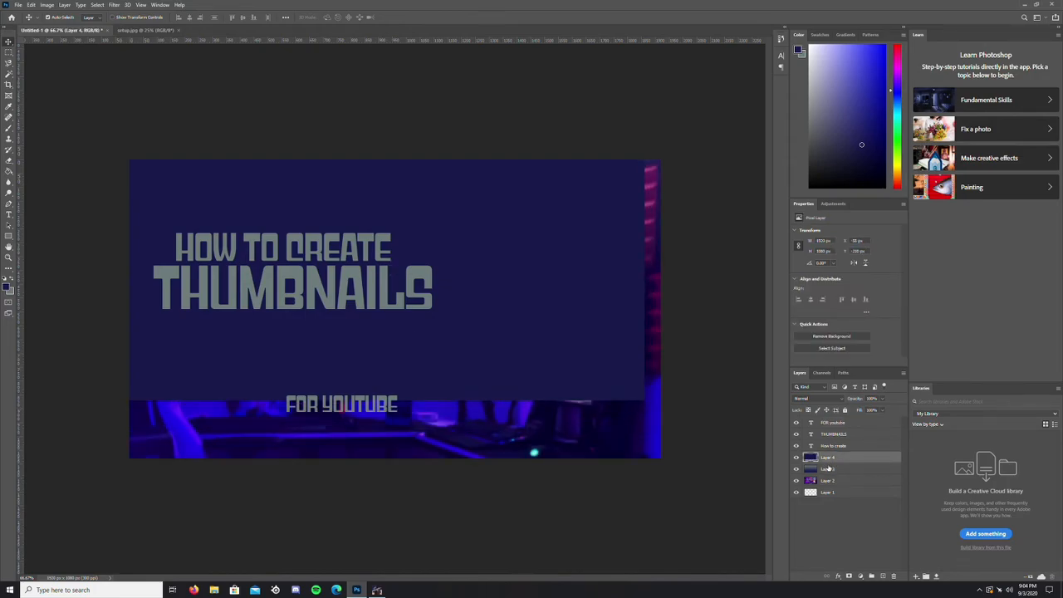
pyautogui.hotkey('ctrl', 'z')
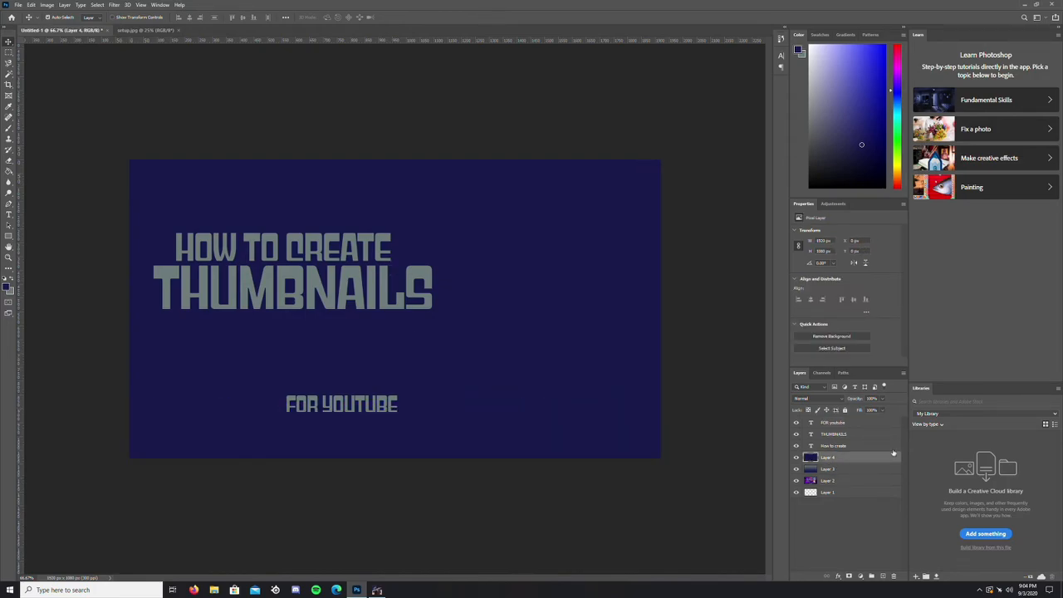
pyautogui.click(859, 424)
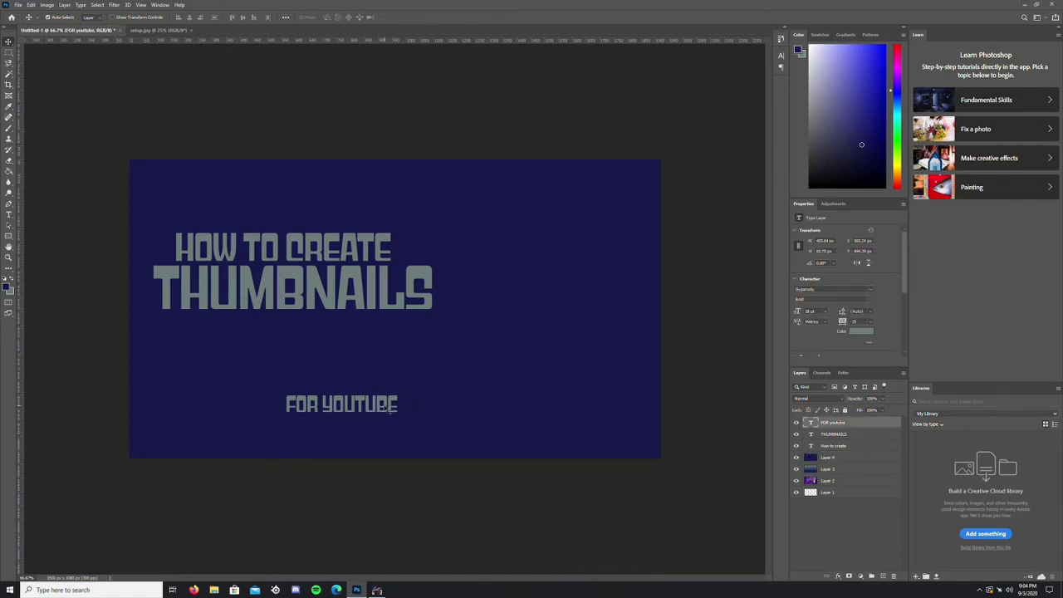
pyautogui.moveTo(390, 409); pyautogui.dragTo(375, 328)
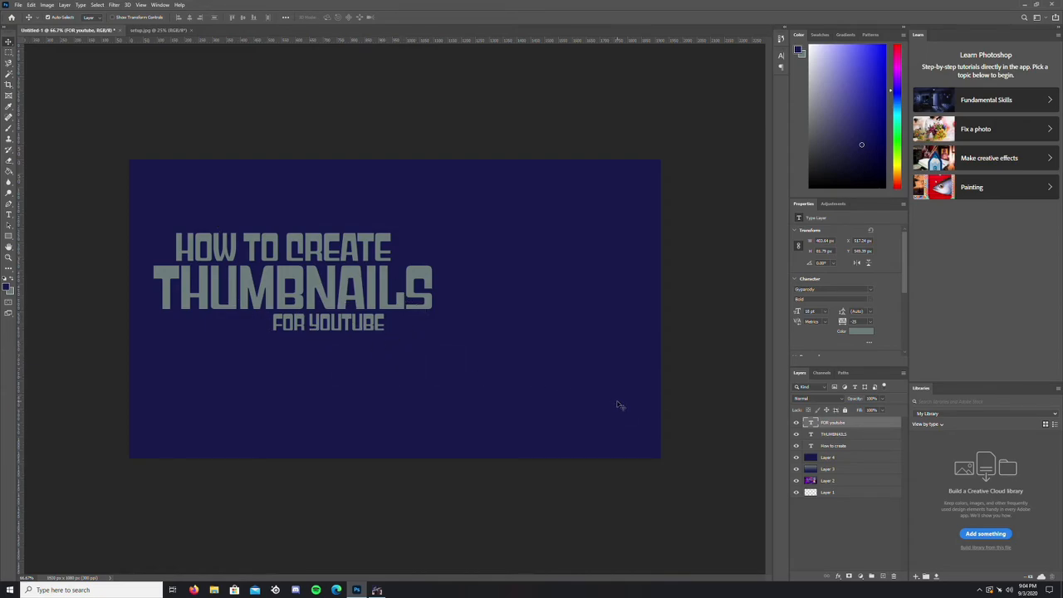
# - Recolour the "THUMBNAILS" text vivid purple, about #750cbf, and check it against the photo with the dark blue layer hidden and shown
pyautogui.click(872, 435)
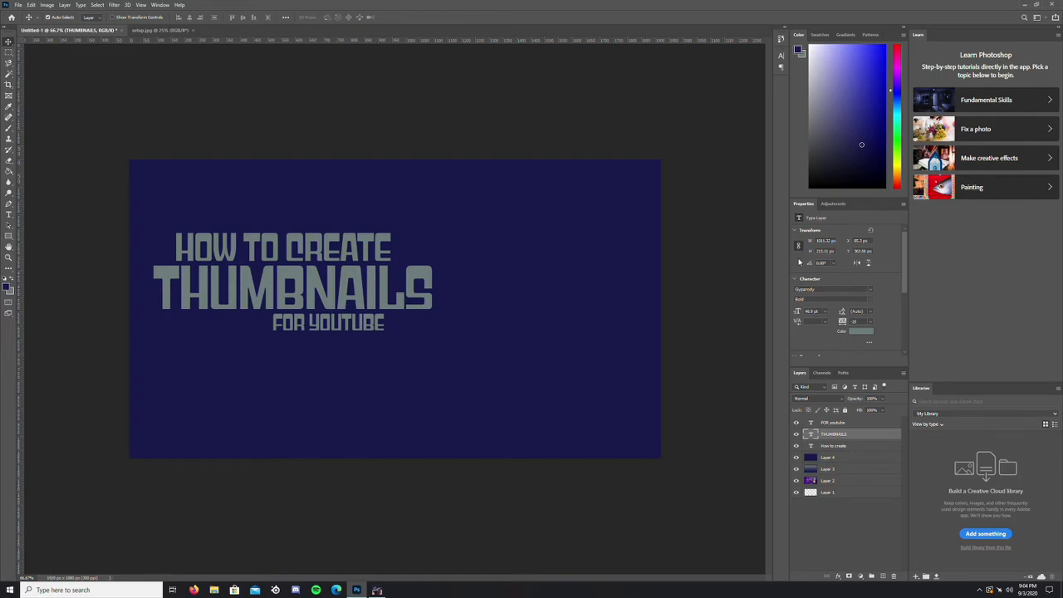
pyautogui.click(862, 332)
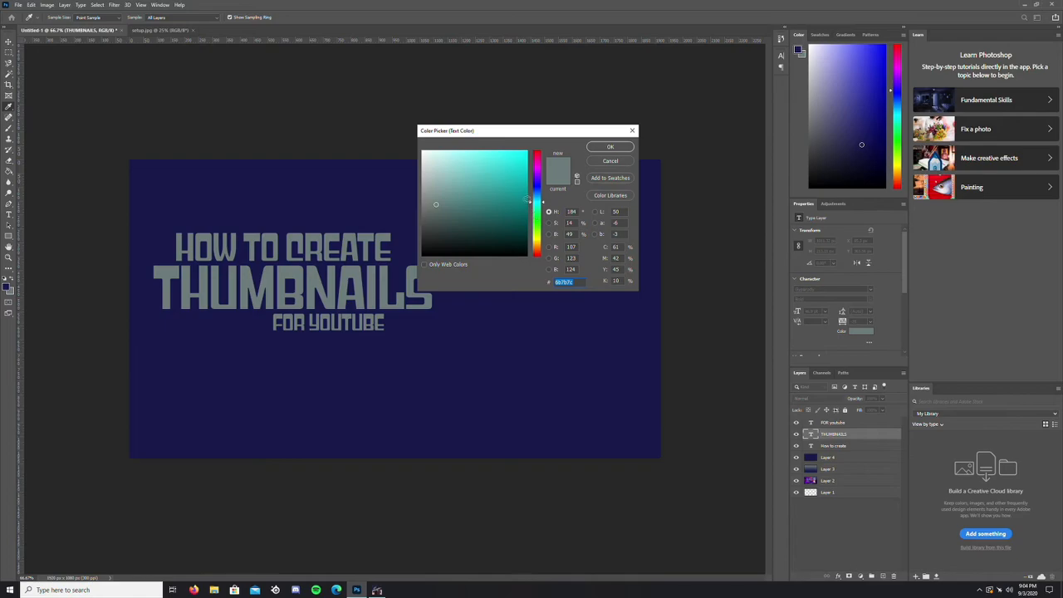
pyautogui.click(525, 252)
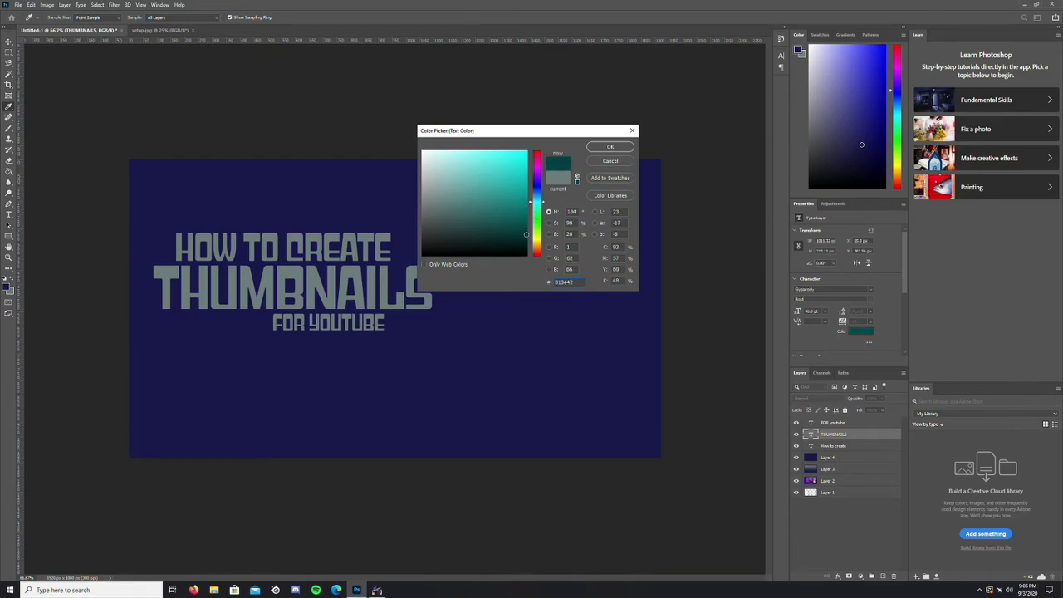
pyautogui.moveTo(534, 172)
pyautogui.mouseDown()
pyautogui.moveTo(538, 163)
pyautogui.moveTo(541, 173)
pyautogui.mouseUp()
pyautogui.click(519, 190)
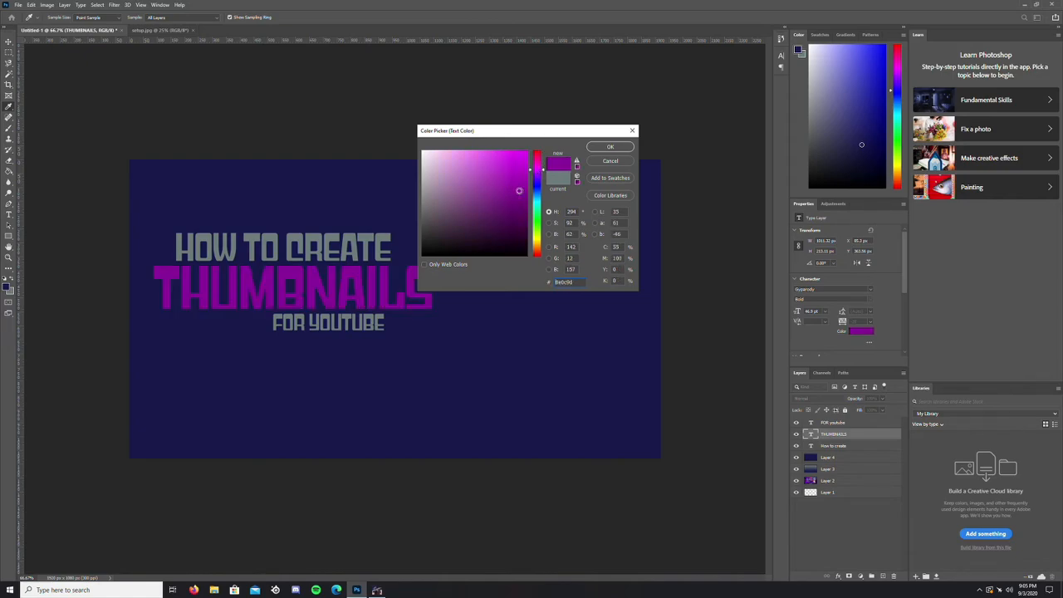
pyautogui.moveTo(519, 190)
pyautogui.mouseDown()
pyautogui.moveTo(521, 176)
pyautogui.moveTo(536, 176)
pyautogui.mouseUp()
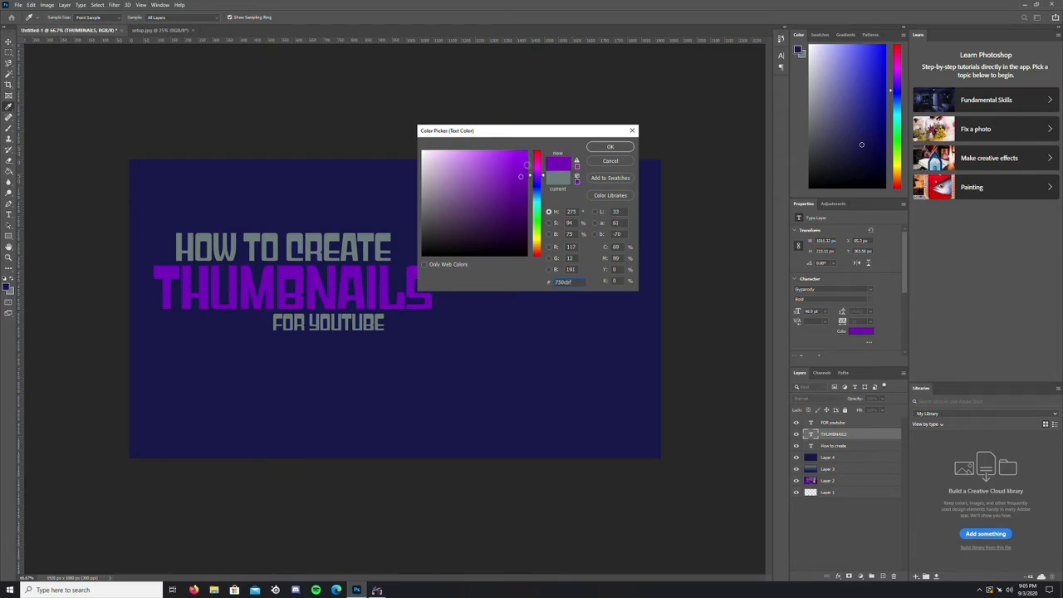
pyautogui.click(609, 148)
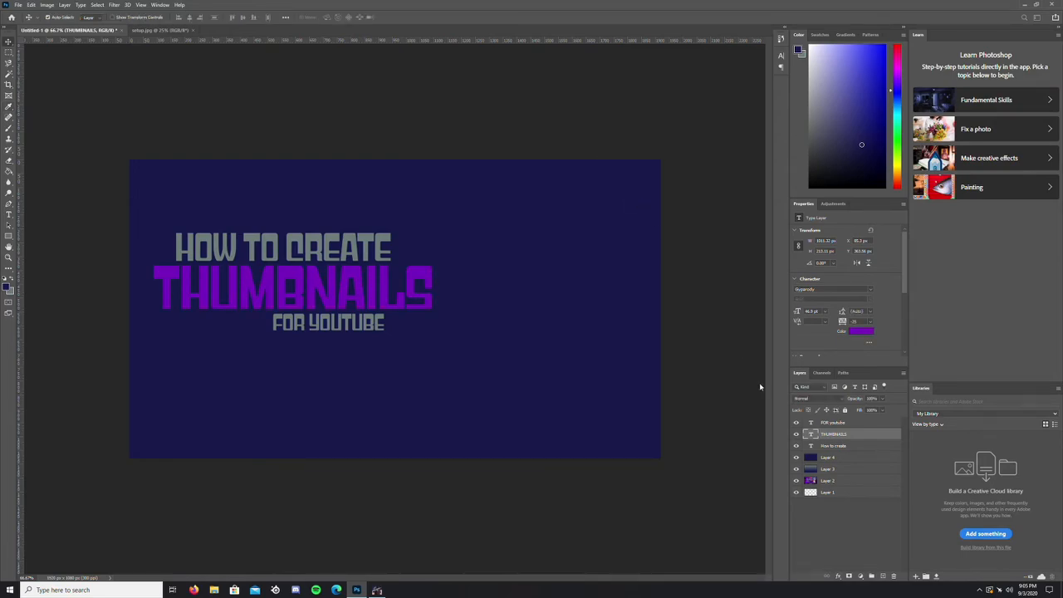
pyautogui.click(796, 458)
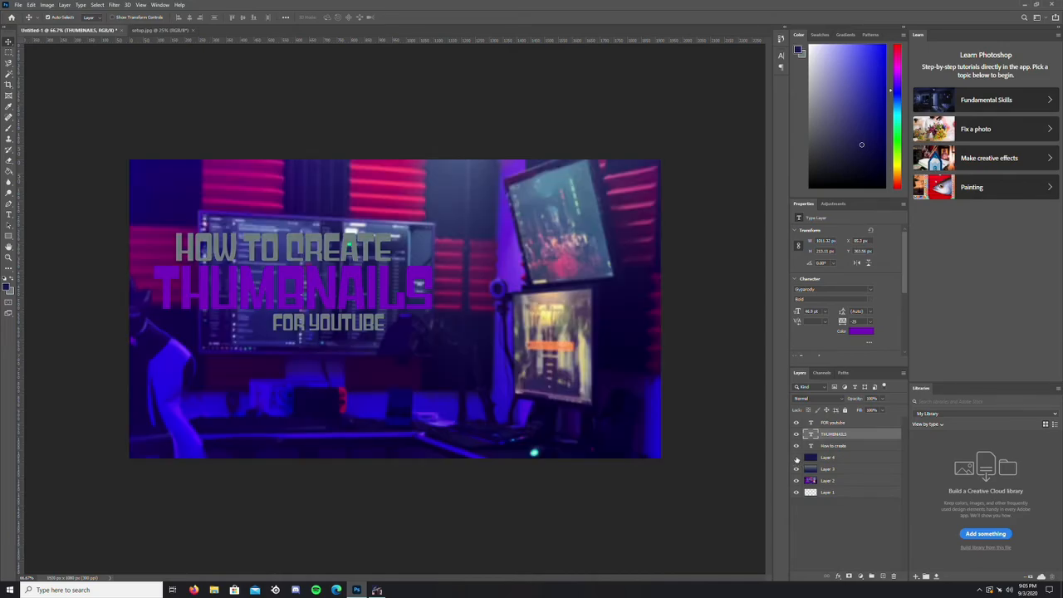
pyautogui.click(796, 458)
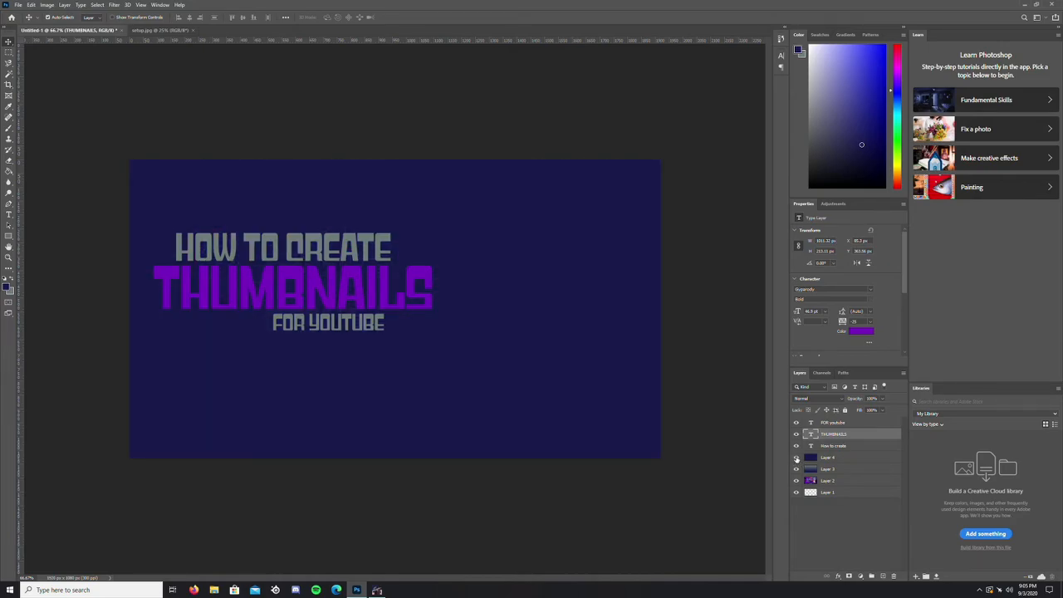
# - Recolour the "FOR YOUTUBE" text to a very light, near-white grey
pyautogui.click(872, 423)
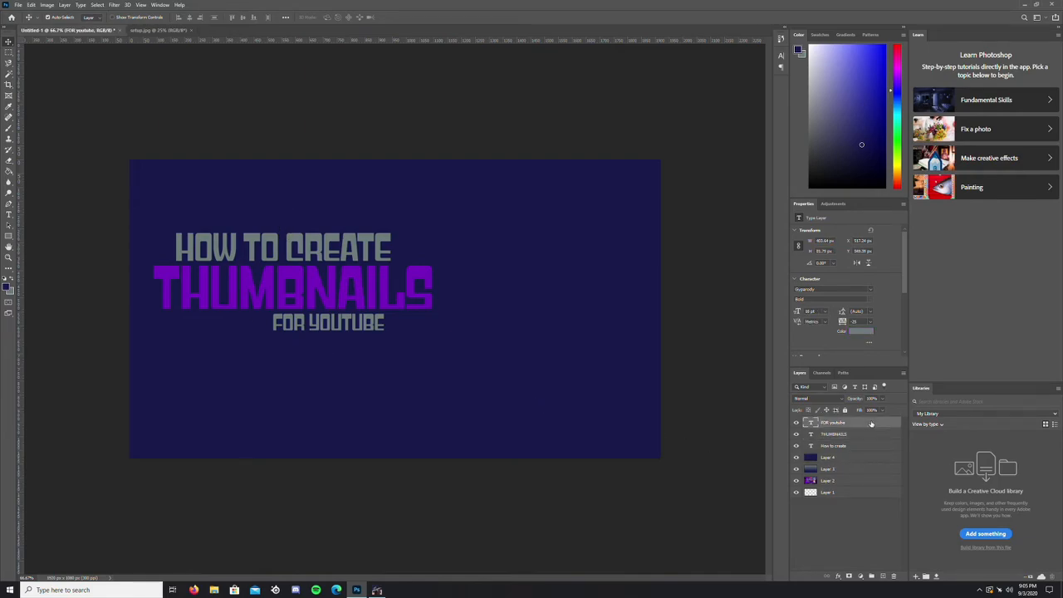
pyautogui.click(862, 332)
pyautogui.click(426, 158)
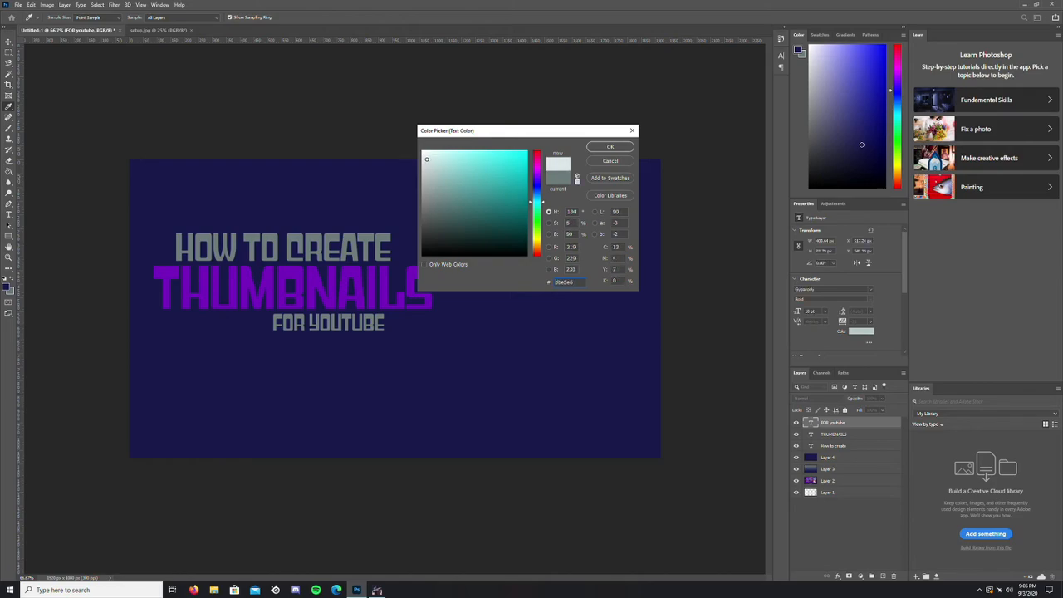
pyautogui.click(613, 148)
# - Recolour the "How to create" text to a very light, near-white grey, about #dae4e5
pyautogui.click(861, 447)
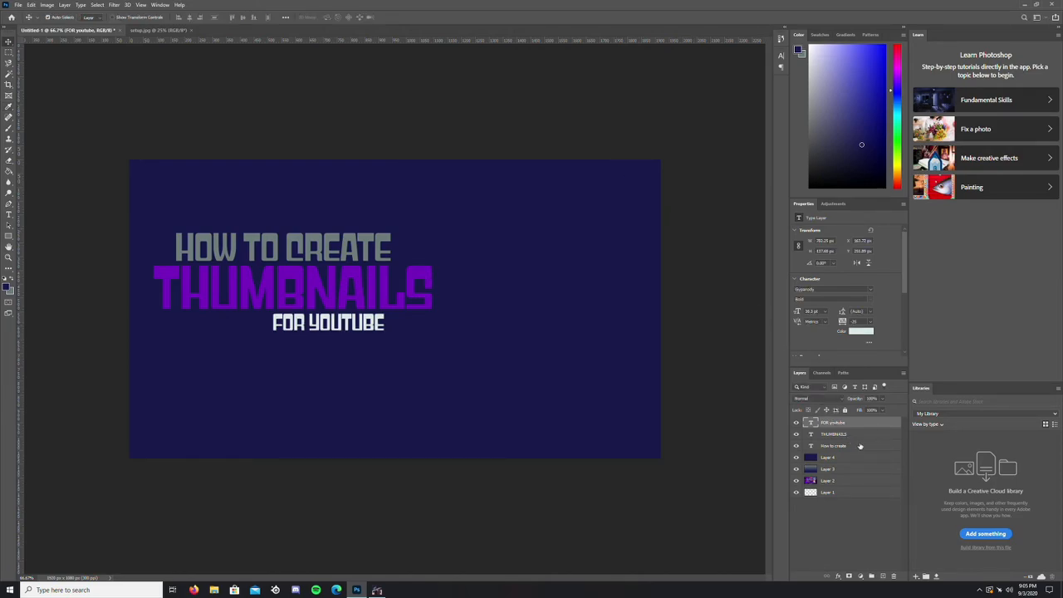
pyautogui.click(860, 332)
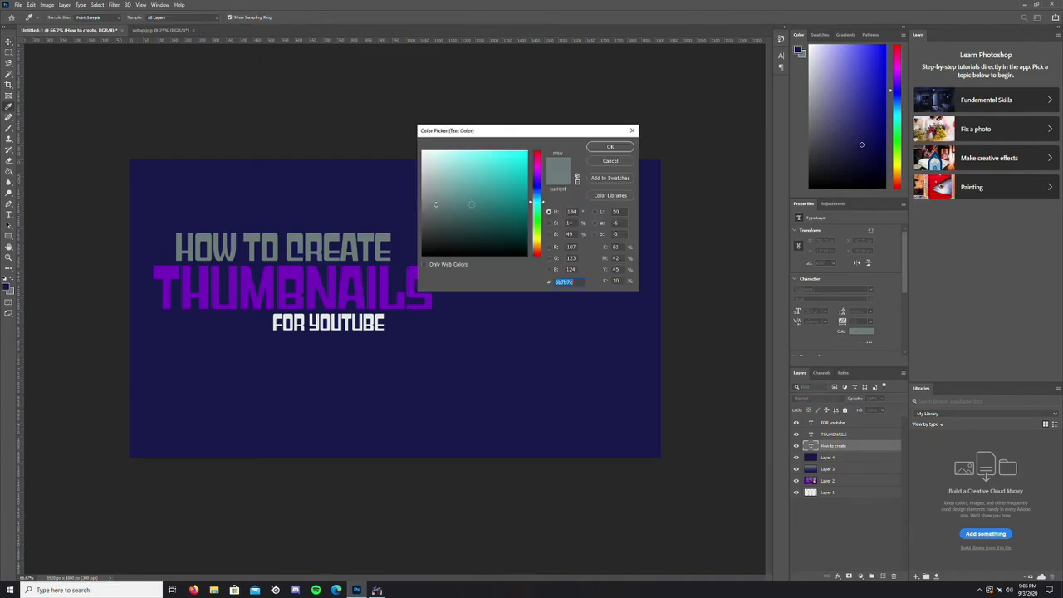
pyautogui.click(426, 161)
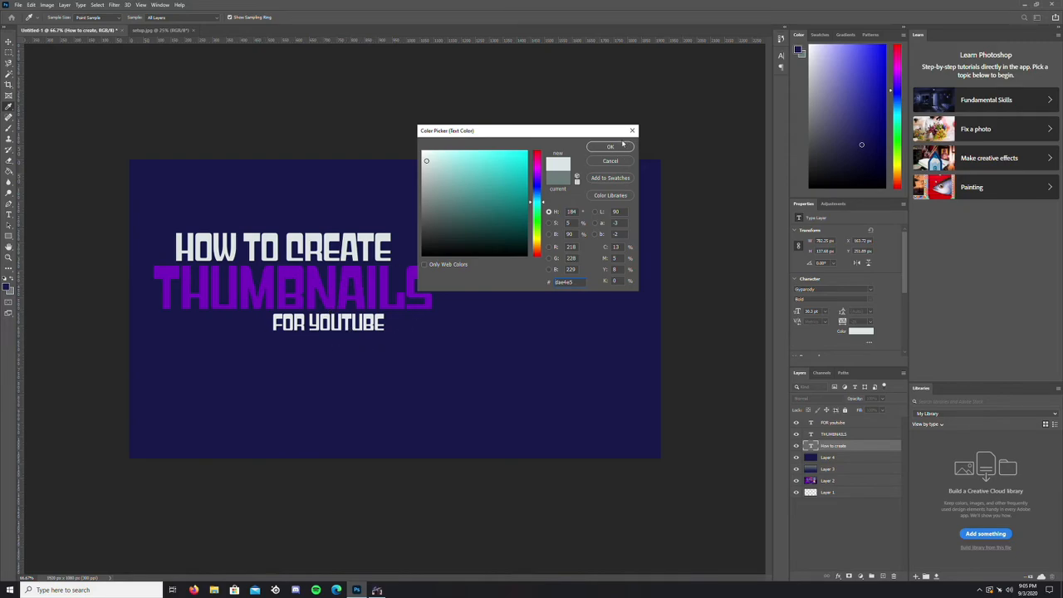
pyautogui.click(609, 147)
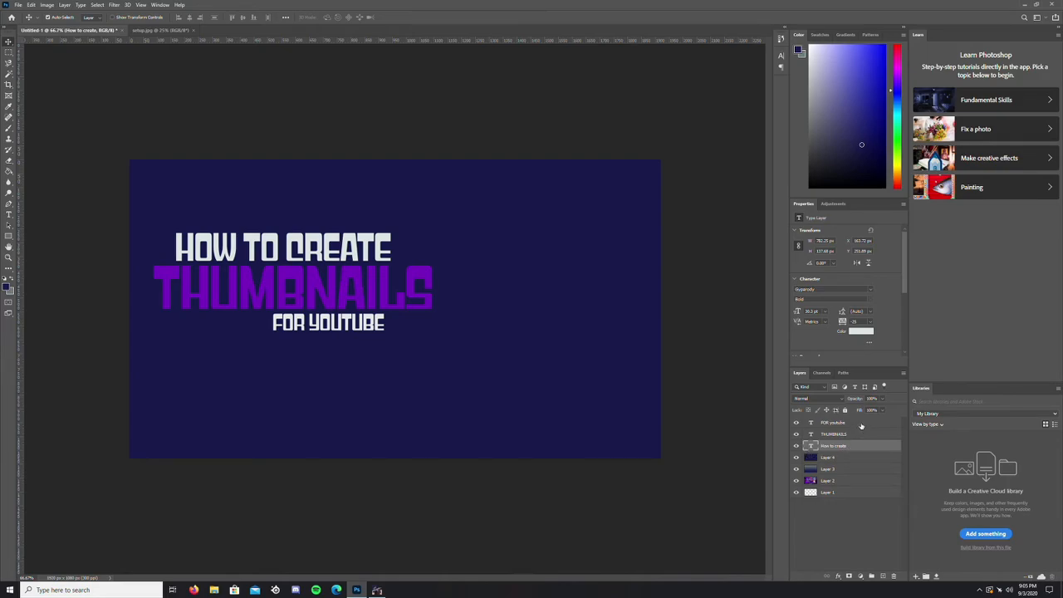
# - Merge the "FOR youtube", "THUMBNAILS" and "How to create" text layers into a single layer
pyautogui.keyDown('ctrl'); pyautogui.click(862, 424); pyautogui.keyUp('ctrl')
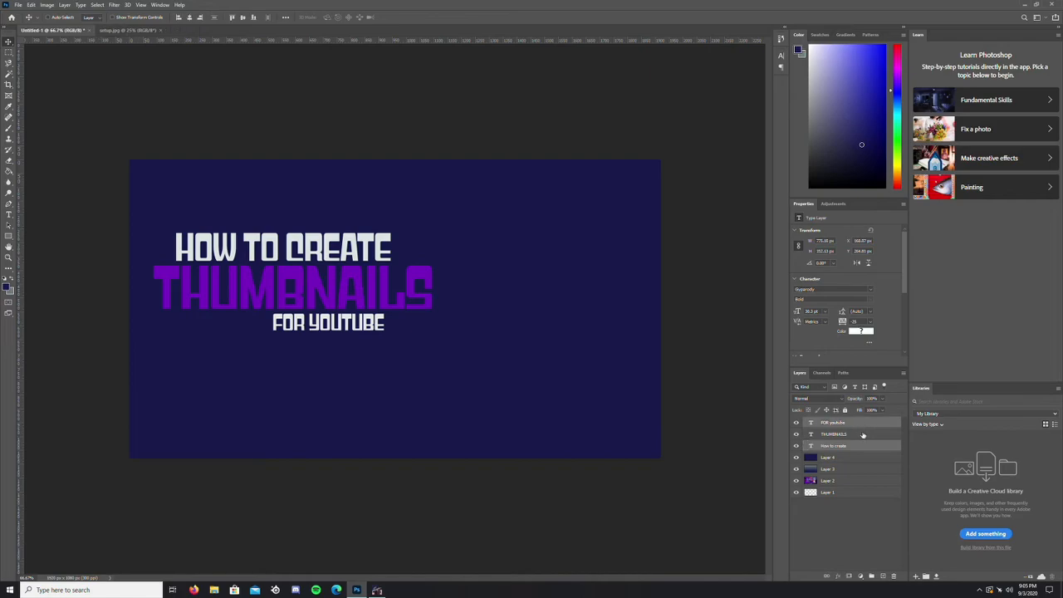
pyautogui.keyDown('shift'); pyautogui.click(862, 449); pyautogui.keyUp('shift')
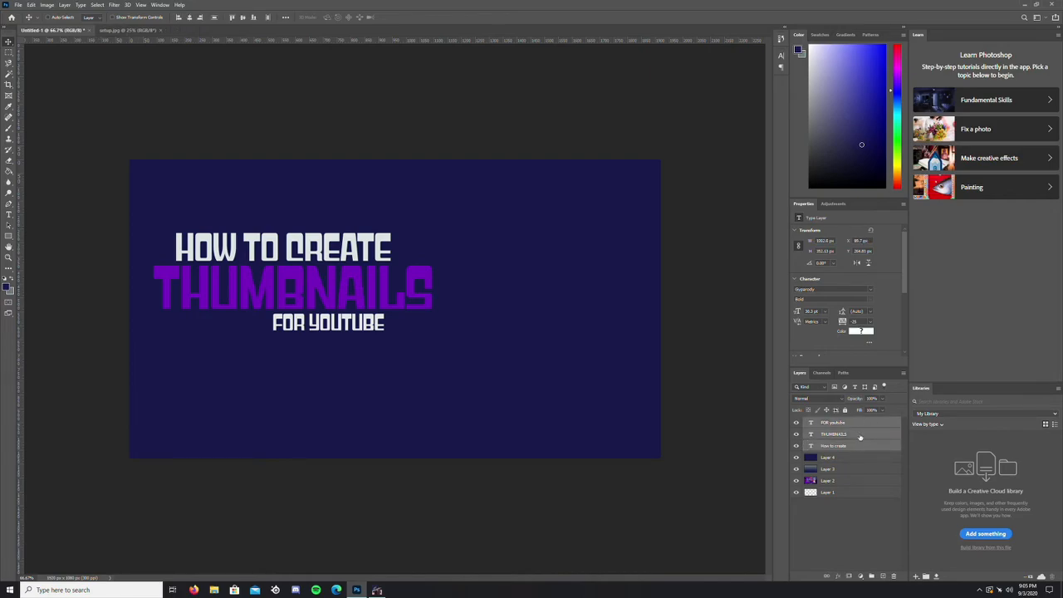
pyautogui.rightClick(865, 424)
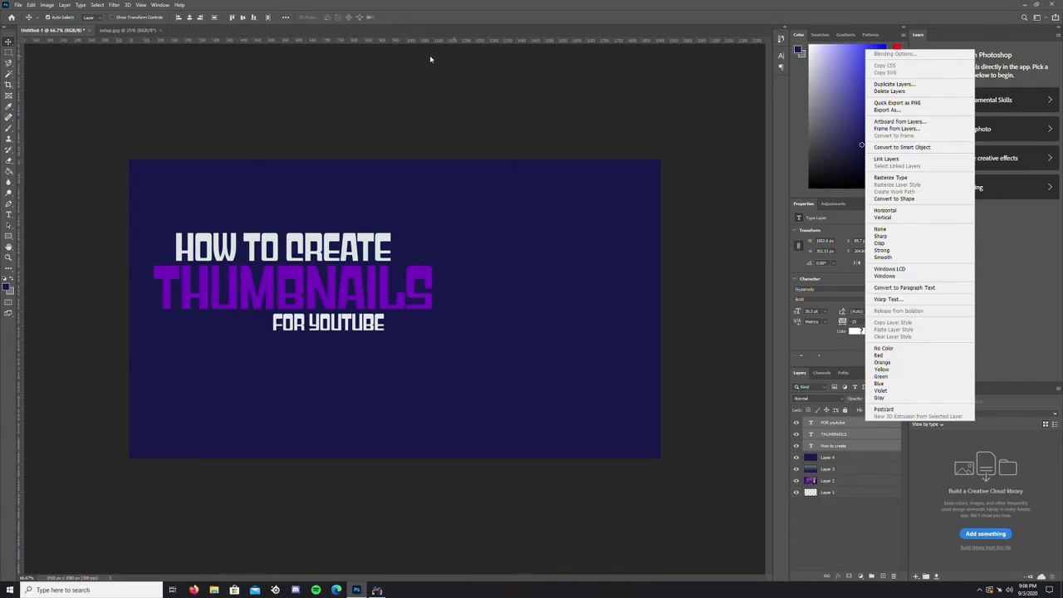
pyautogui.click(64, 6)
pyautogui.click(66, 6)
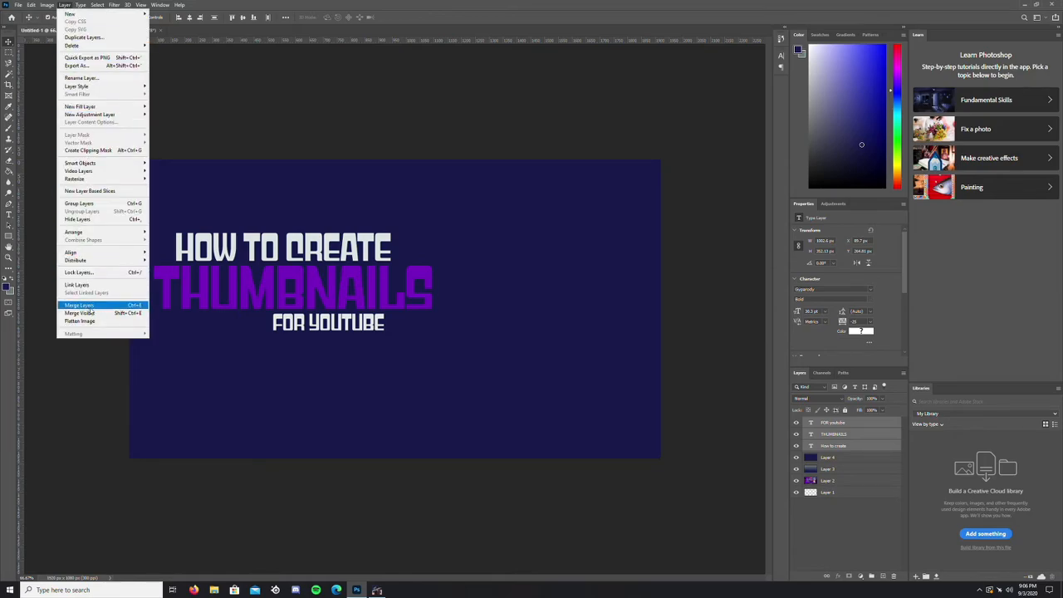
pyautogui.click(90, 306)
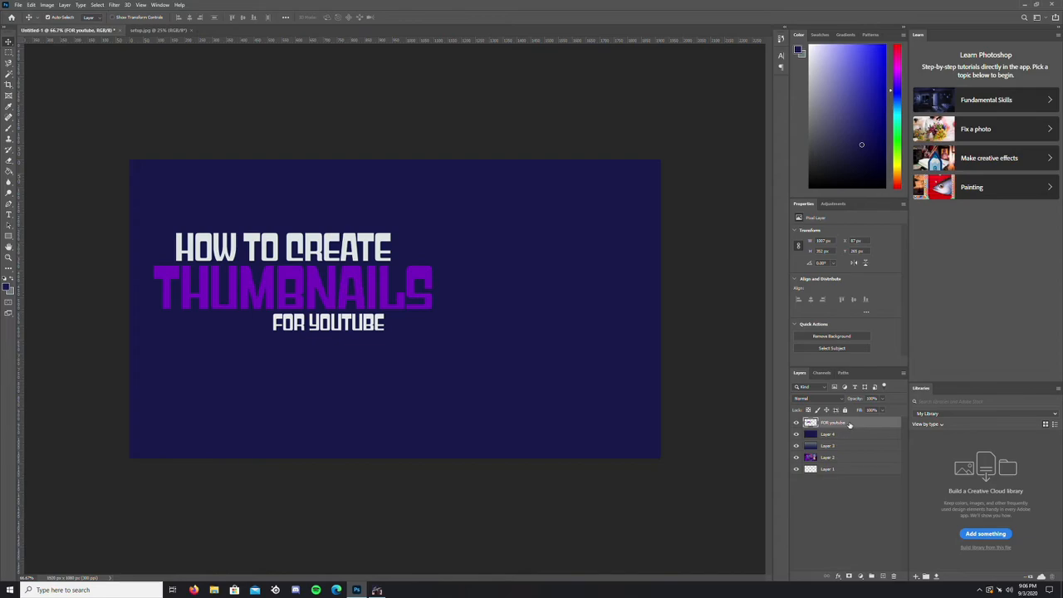
pyautogui.rightClick(849, 424)
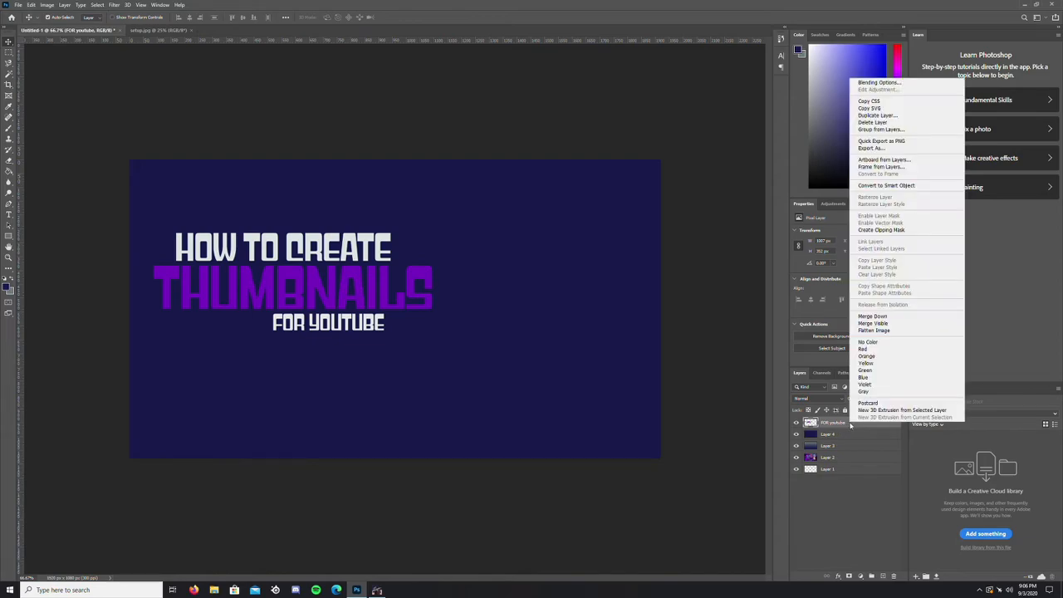
pyautogui.click(849, 491)
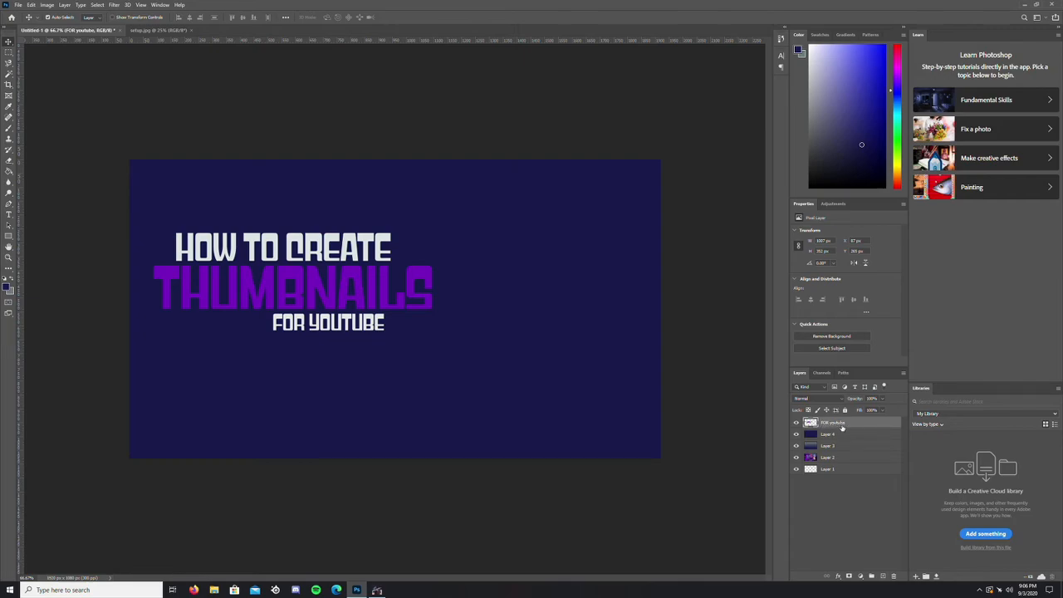
pyautogui.rightClick(860, 425)
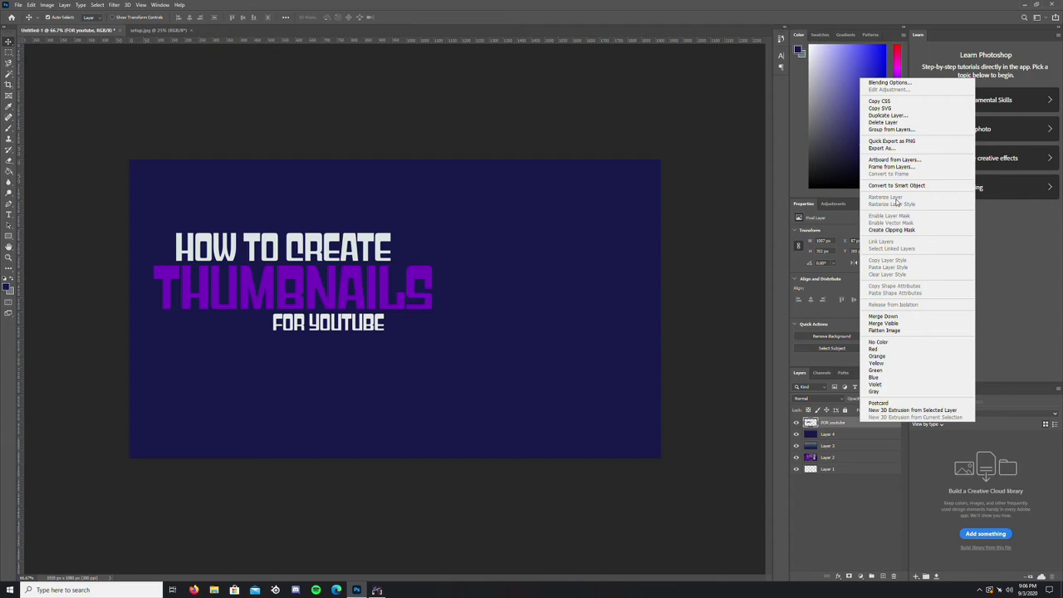
pyautogui.click(843, 510)
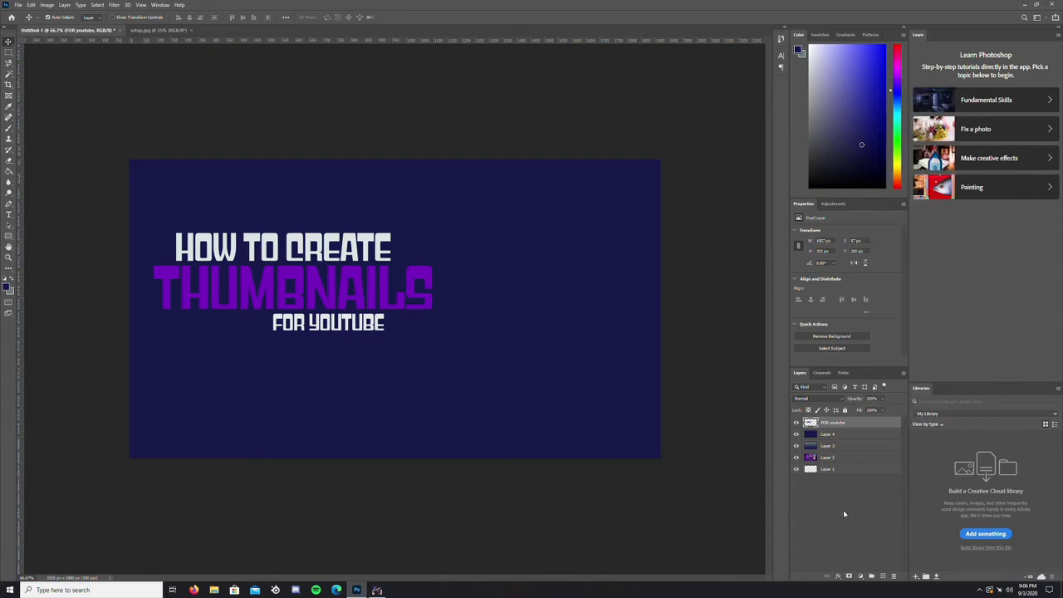
# - Shift the merged text slightly to the right over the photo with the dark blue layer hidden, and show that layer again
pyautogui.click(797, 435)
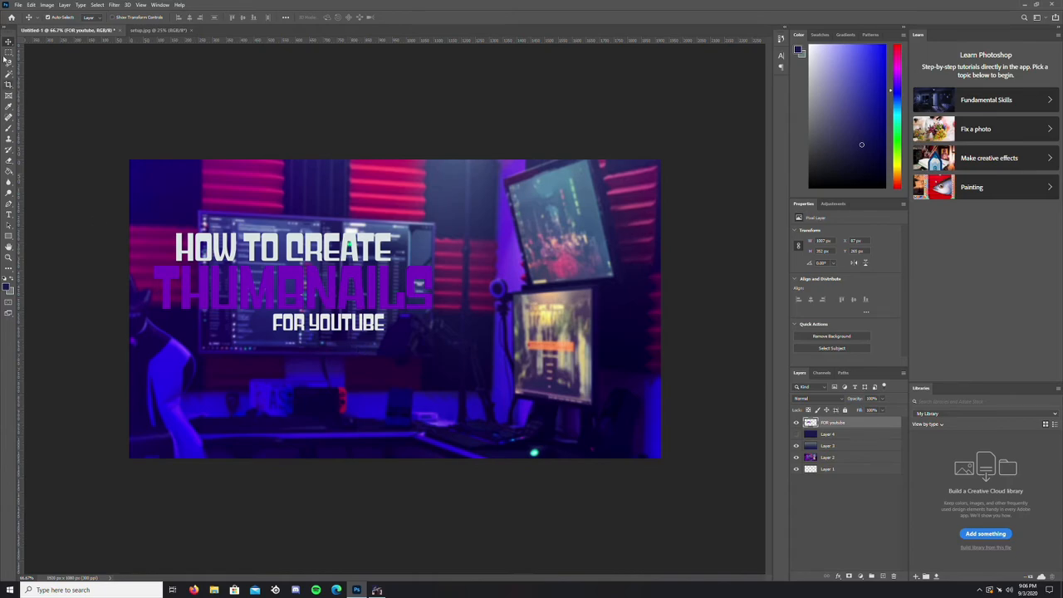
pyautogui.moveTo(279, 298); pyautogui.dragTo(289, 300)
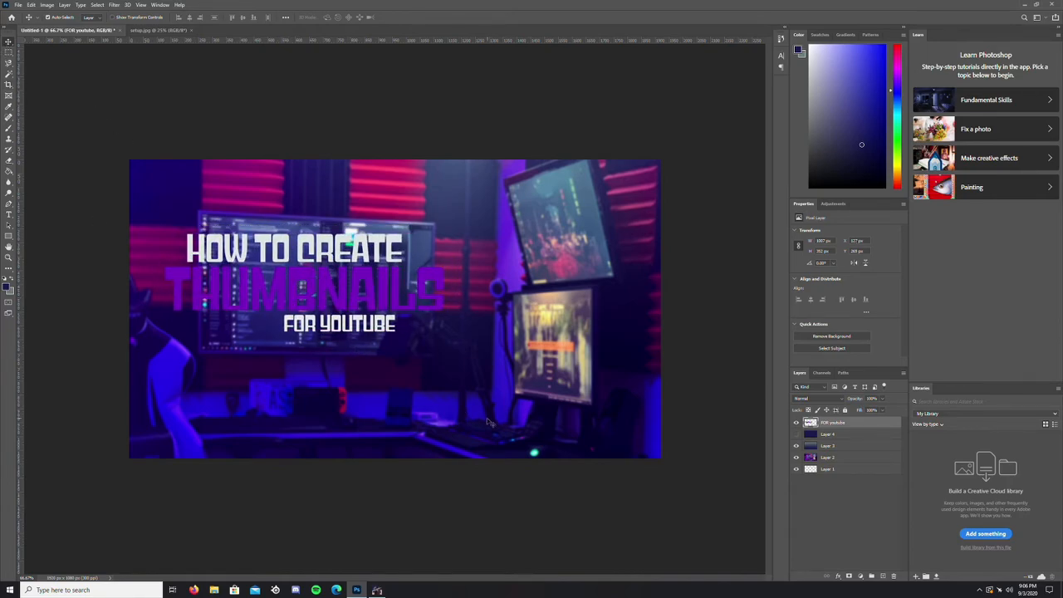
pyautogui.click(852, 488)
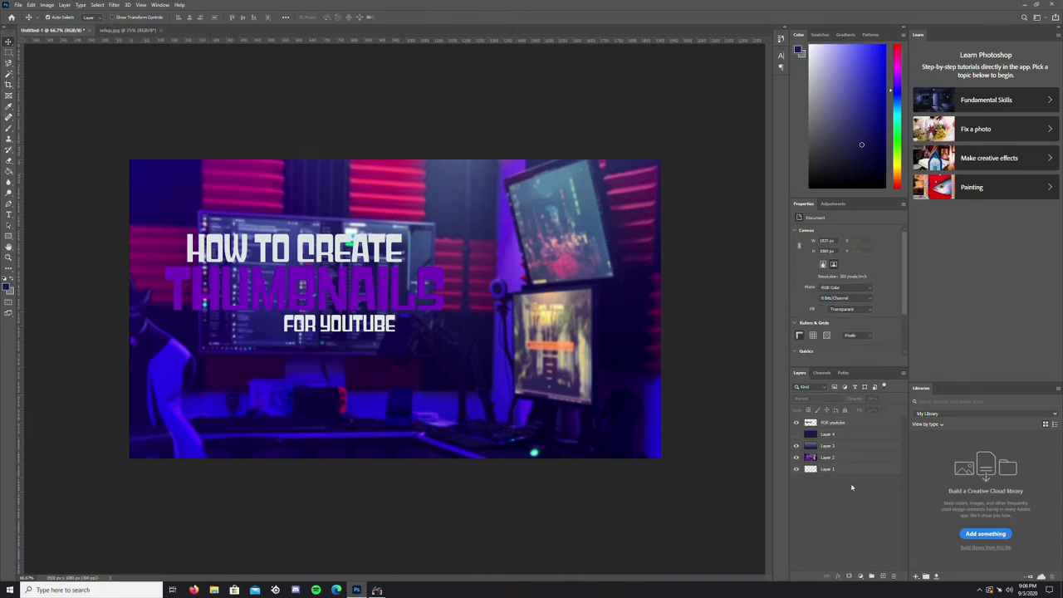
pyautogui.click(796, 435)
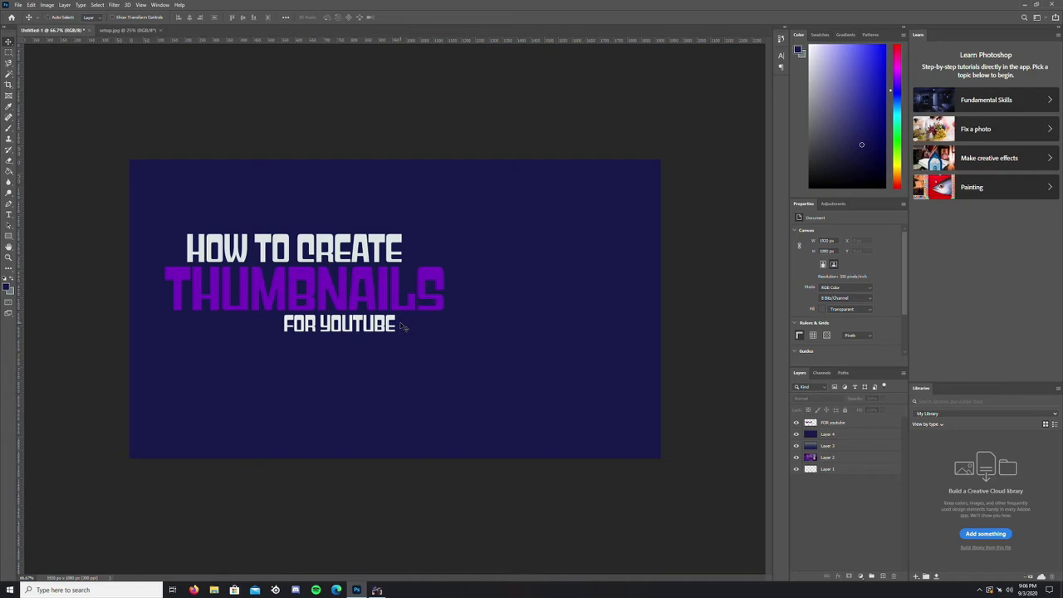
# - Enlarge the merged text to about 127% and move it up and left to about X 57 px, Y 214 px
pyautogui.click(860, 423)
pyautogui.hotkey('ctrl', 't')
pyautogui.moveTo(442, 332); pyautogui.dragTo(517, 369)
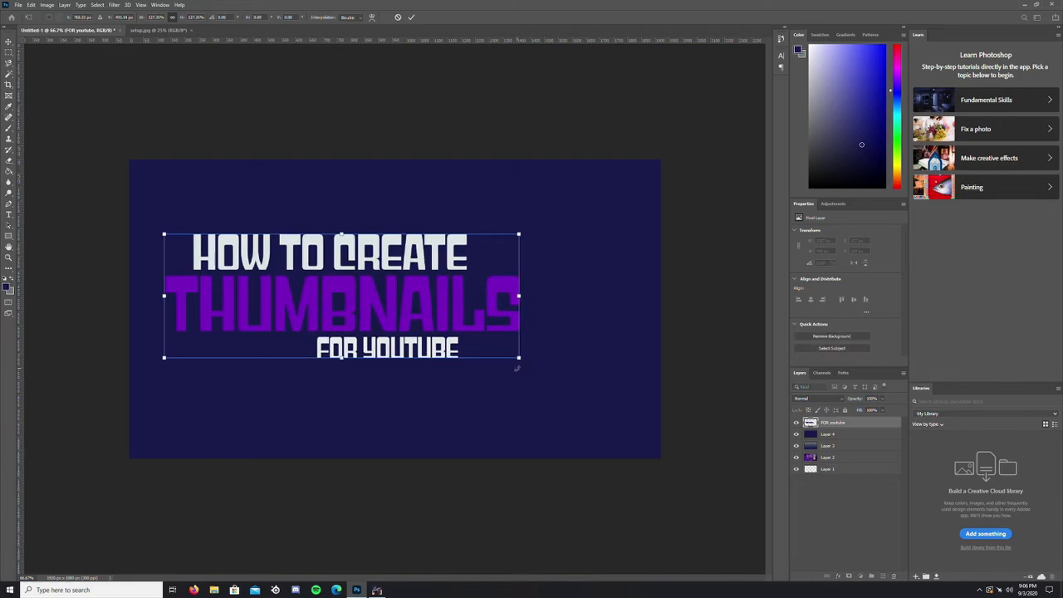
pyautogui.click(412, 17)
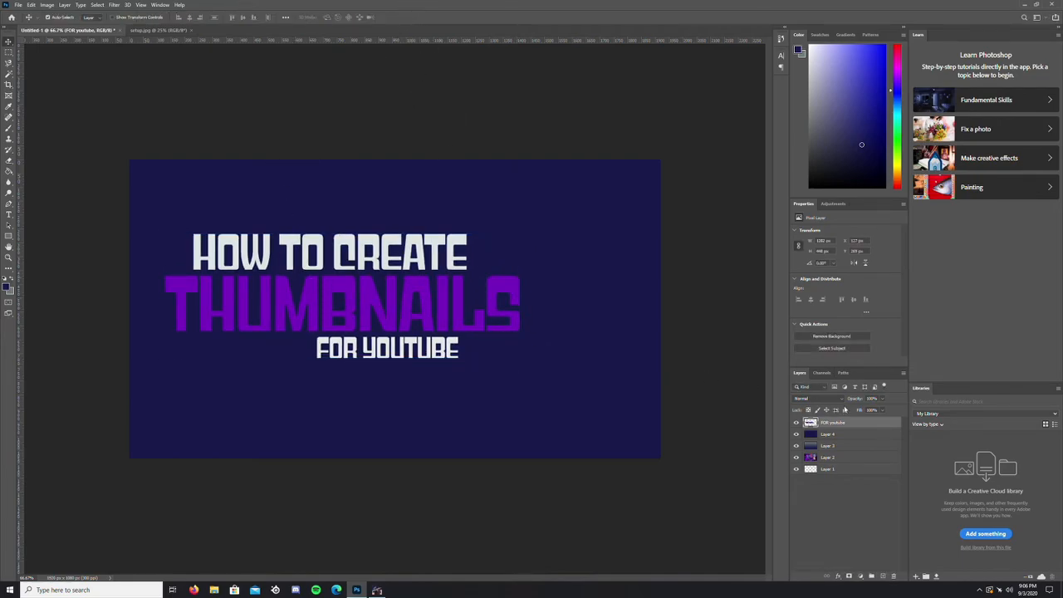
pyautogui.moveTo(290, 304); pyautogui.dragTo(268, 289)
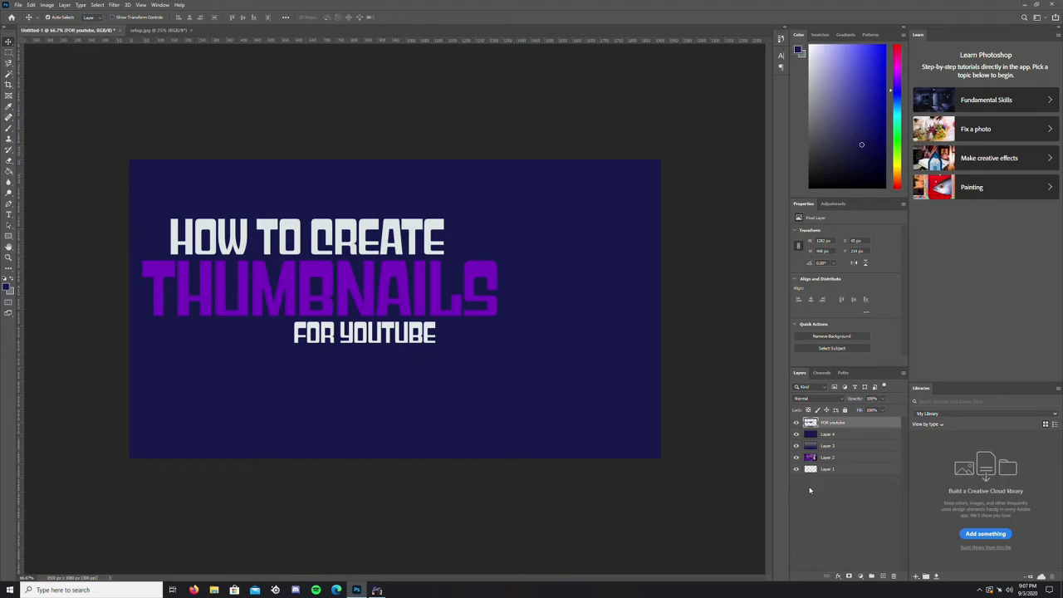
pyautogui.moveTo(345, 303); pyautogui.dragTo(348, 301)
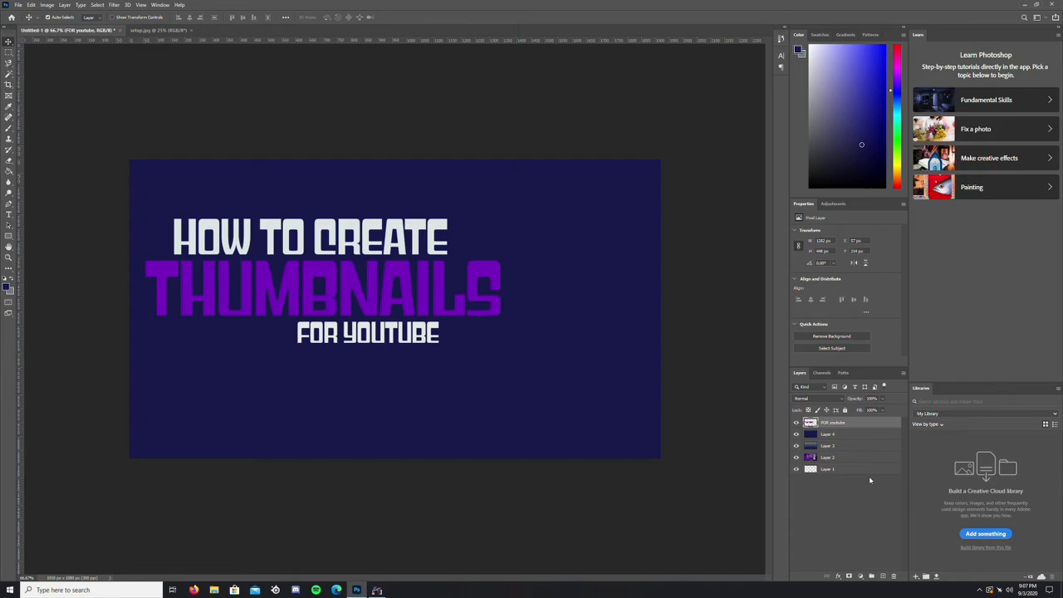
# - Add a Stroke layer style to the merged text and set the stroke colour to near-black, #010101
pyautogui.doubleClick(867, 425)
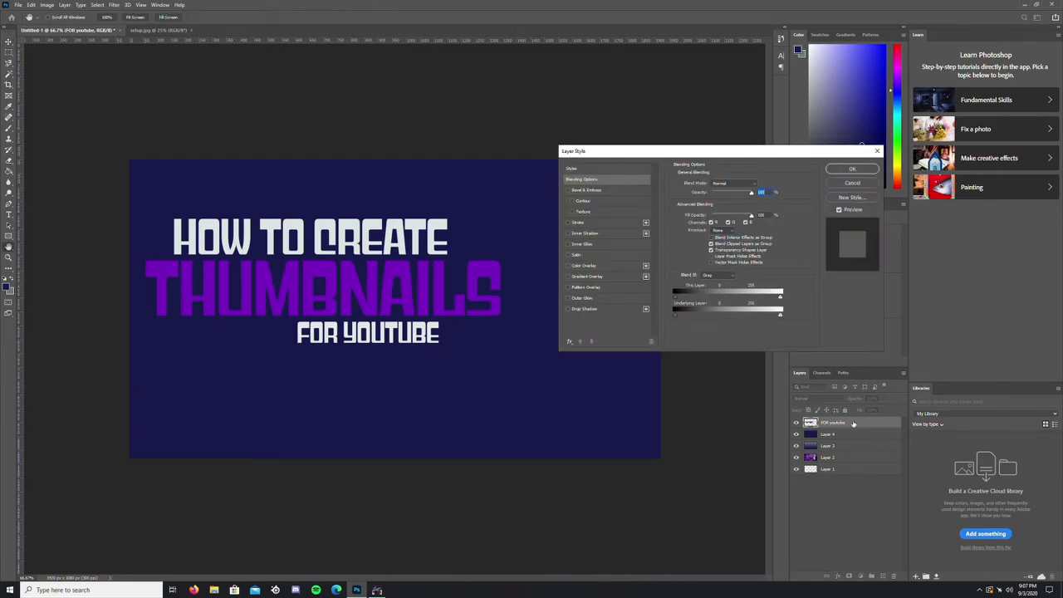
pyautogui.click(569, 223)
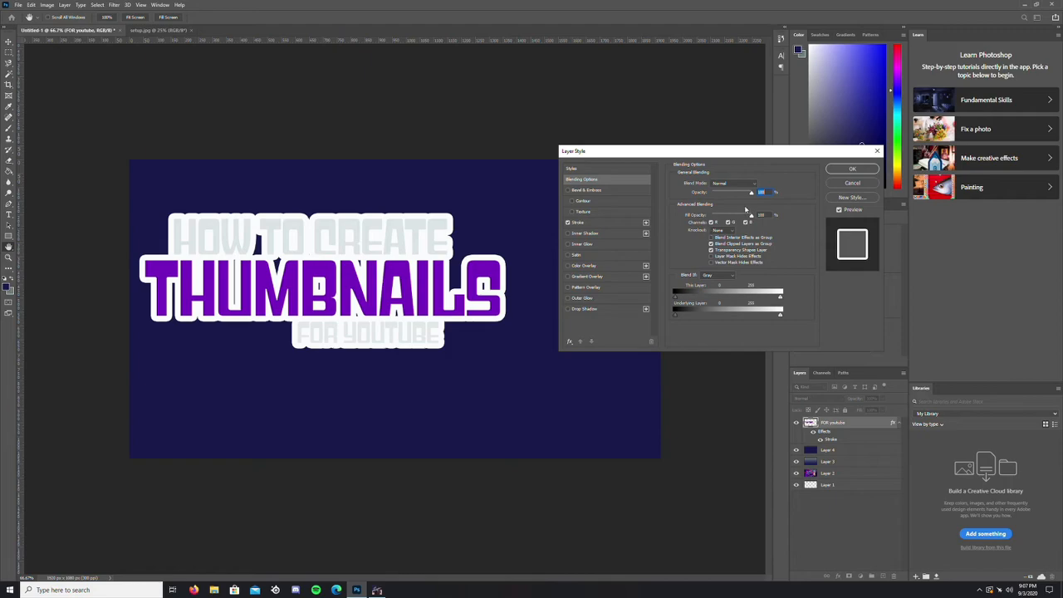
pyautogui.click(624, 226)
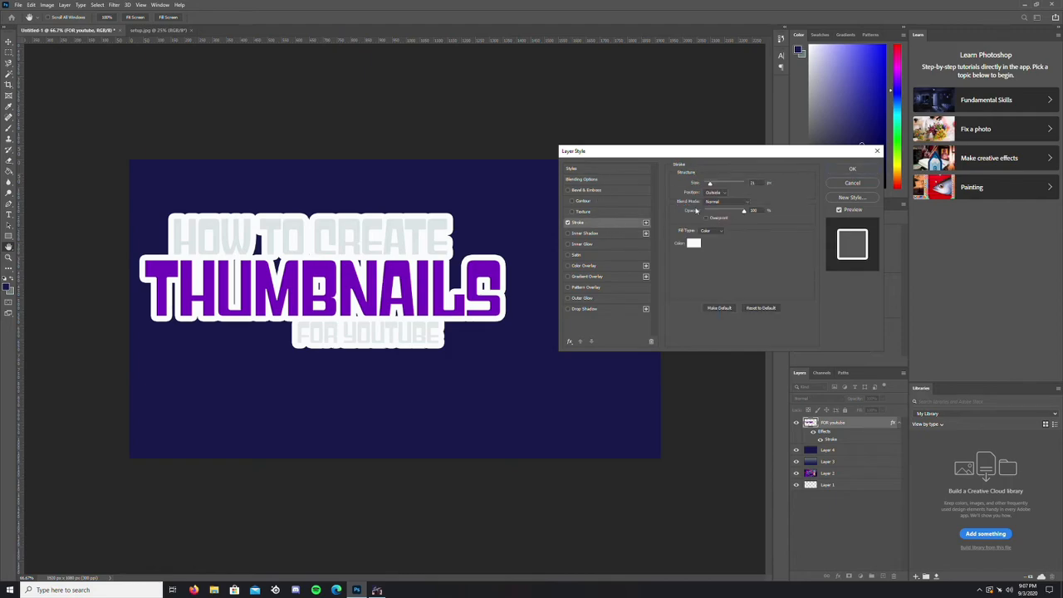
pyautogui.click(693, 243)
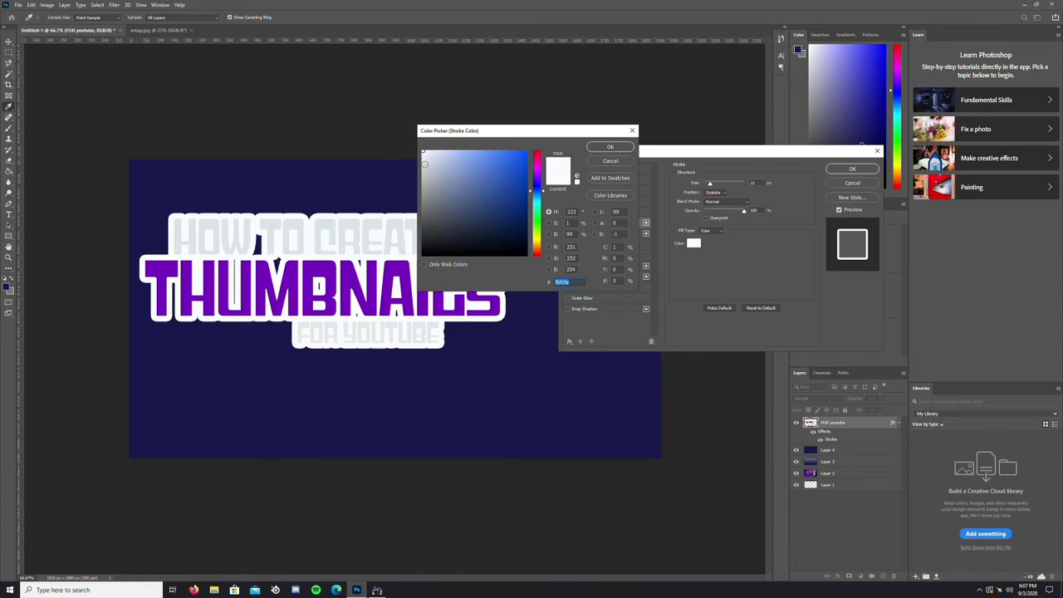
pyautogui.click(423, 255)
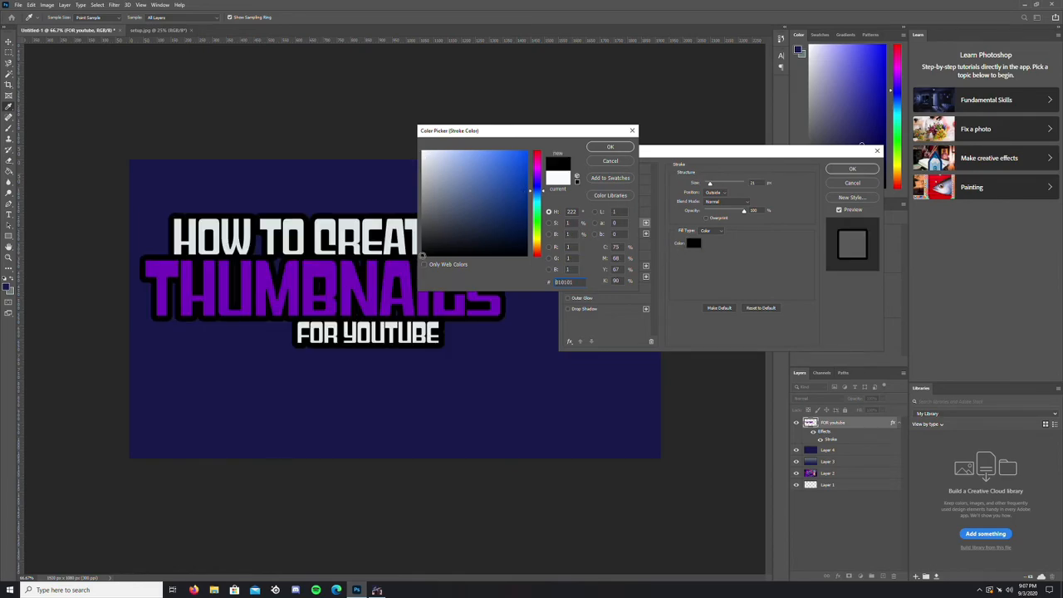
pyautogui.click(610, 148)
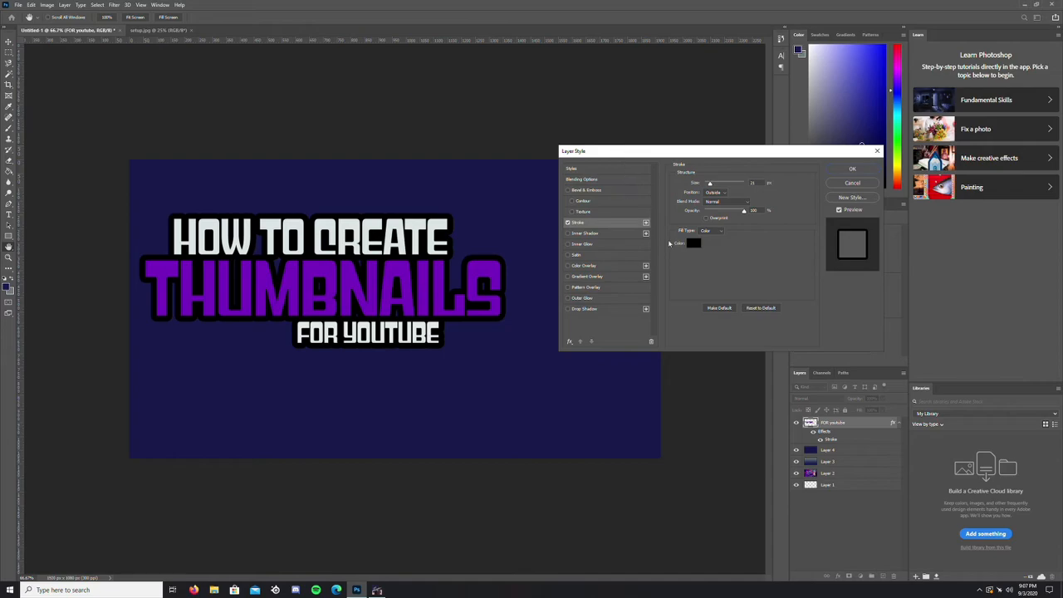
# - Try the Inside and Center positions for the text's stroke and set the position back to Outside
pyautogui.click(718, 193)
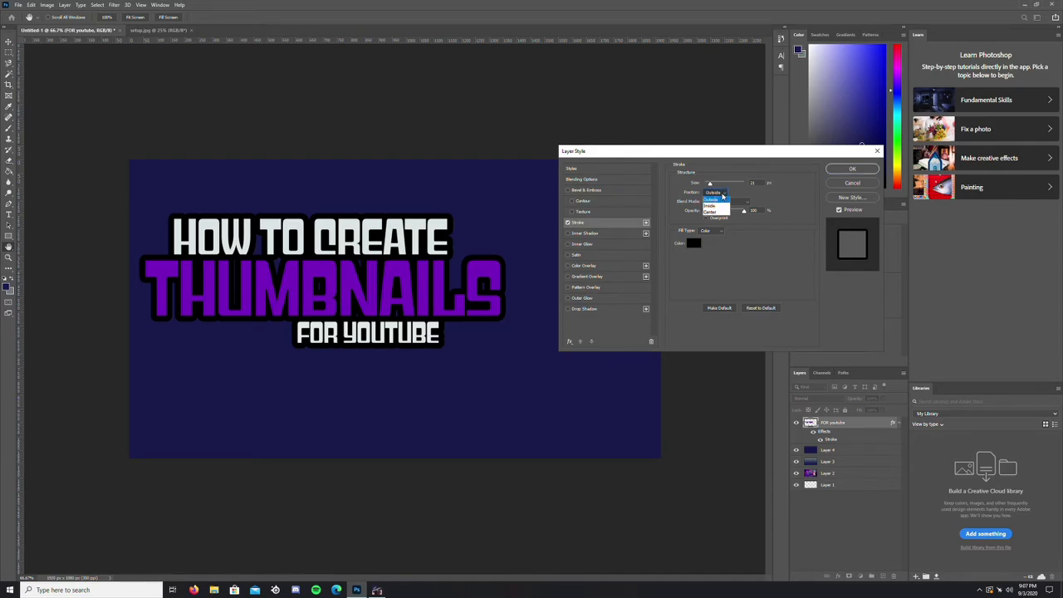
pyautogui.click(722, 205)
pyautogui.click(717, 192)
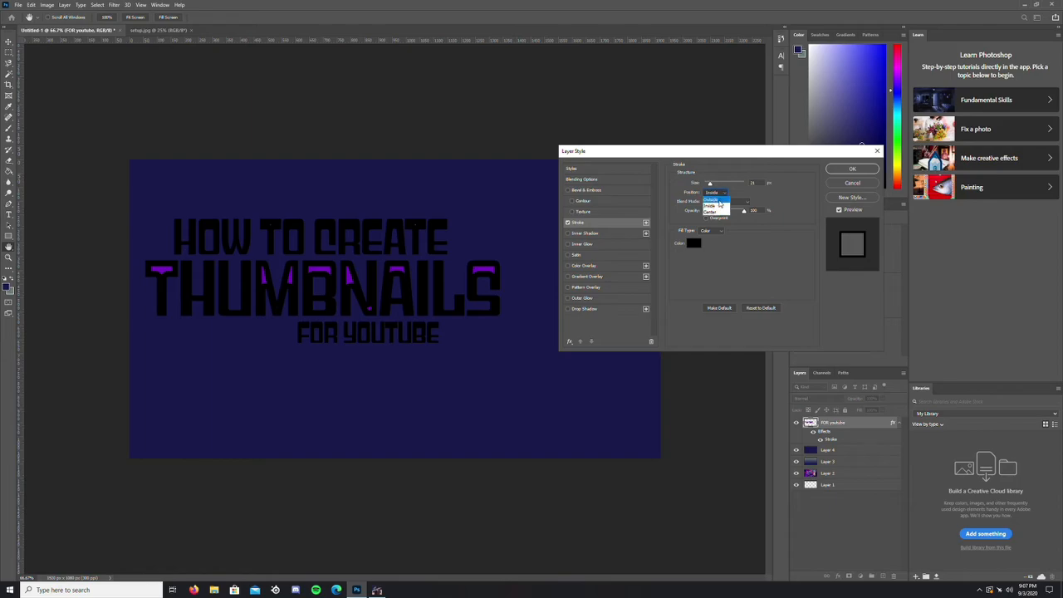
pyautogui.click(719, 213)
pyautogui.click(716, 192)
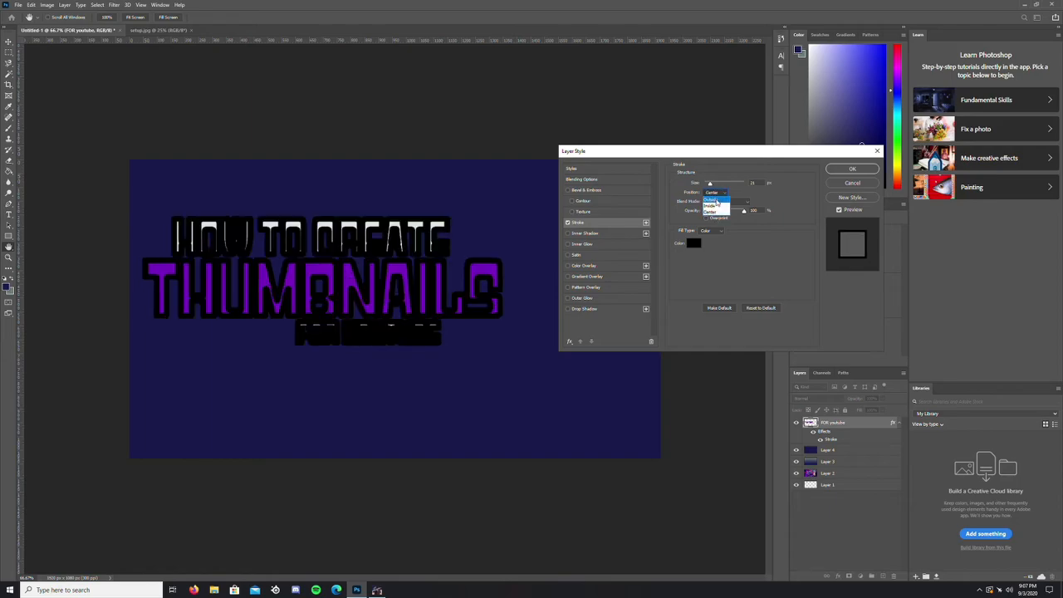
pyautogui.click(715, 201)
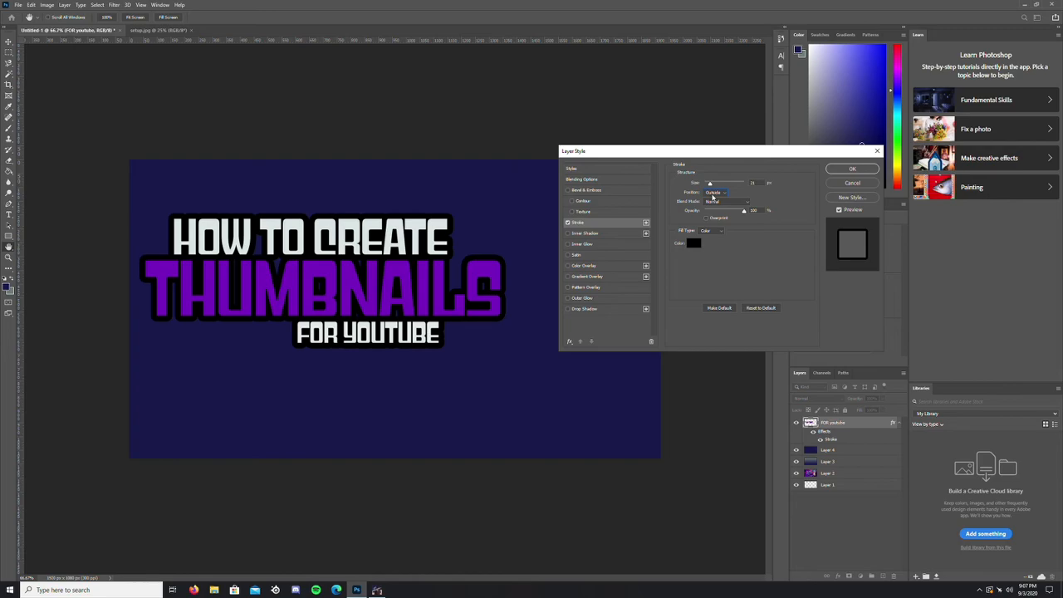
# - Thicken the black stroke around the text and try a drop shadow, leaving the shadow switched off
pyautogui.moveTo(710, 184); pyautogui.dragTo(713, 187)
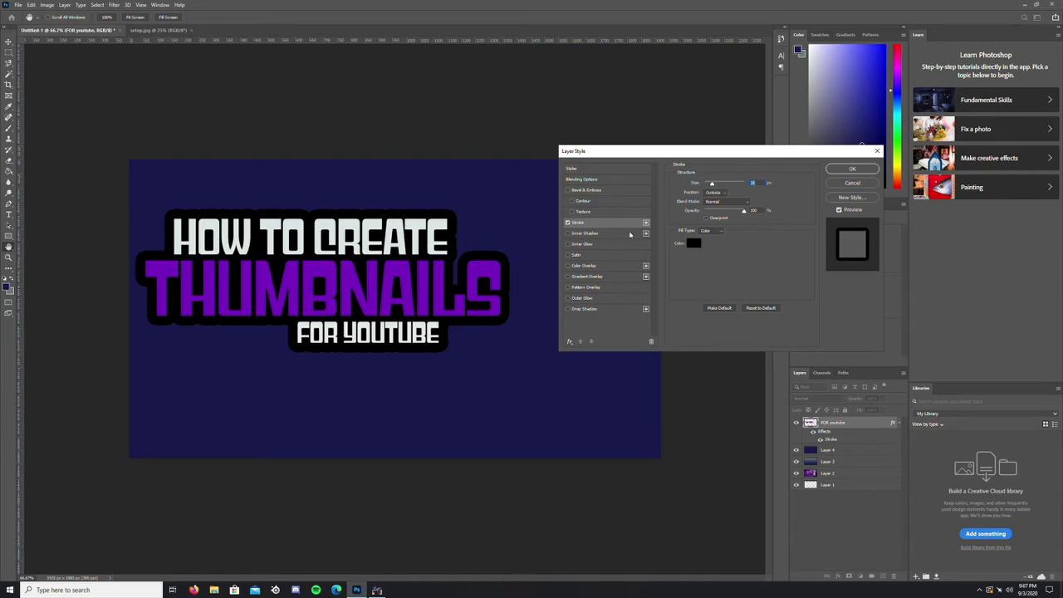
pyautogui.moveTo(712, 185); pyautogui.dragTo(711, 184)
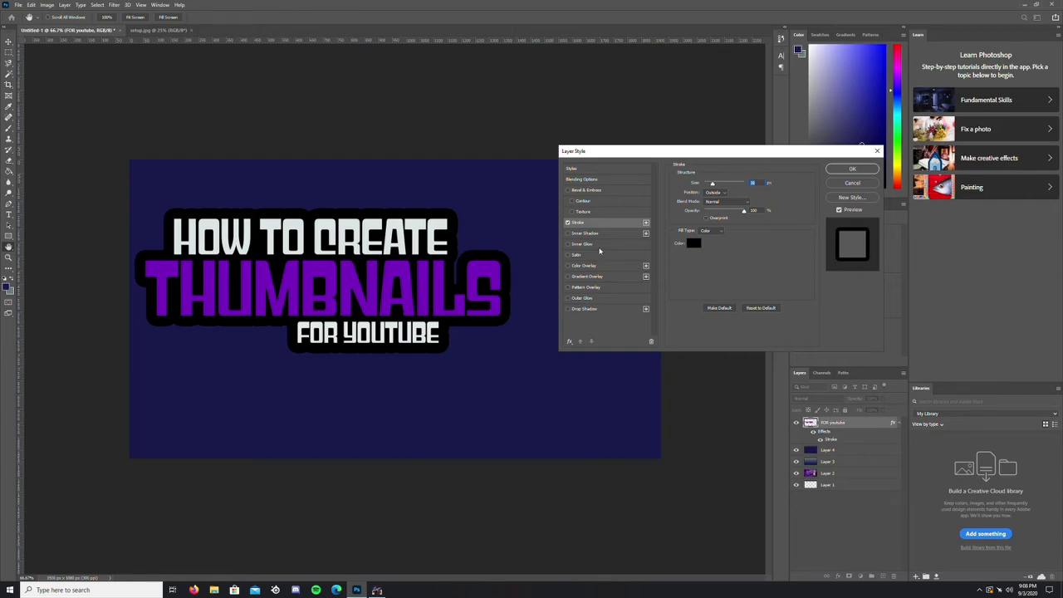
pyautogui.click(607, 310)
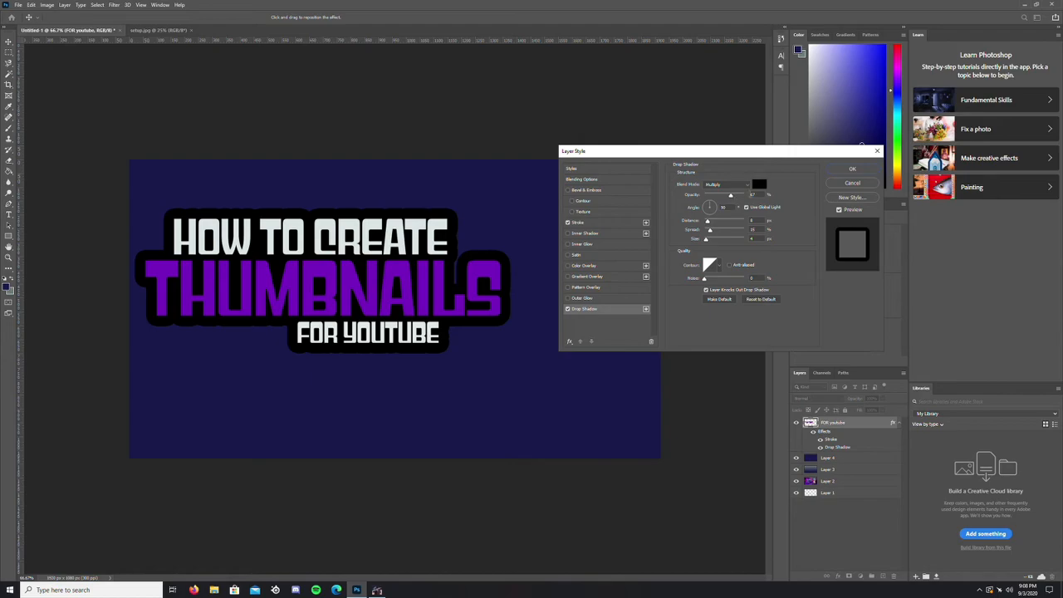
pyautogui.click(568, 309)
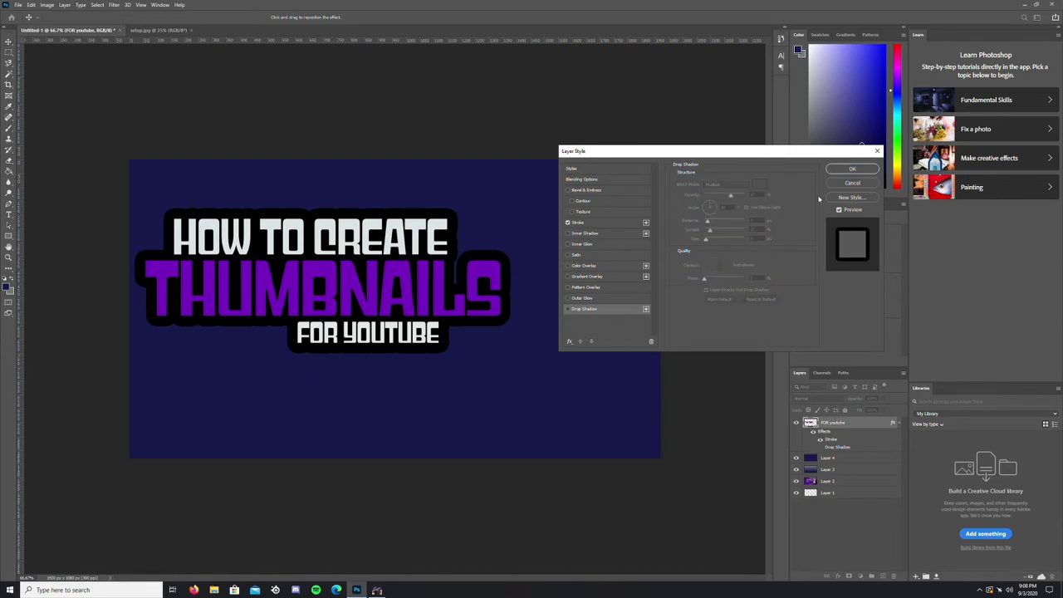
# - Accept the black stroke and rasterize the merged text's layer style so the outline becomes part of the layer
pyautogui.click(853, 170)
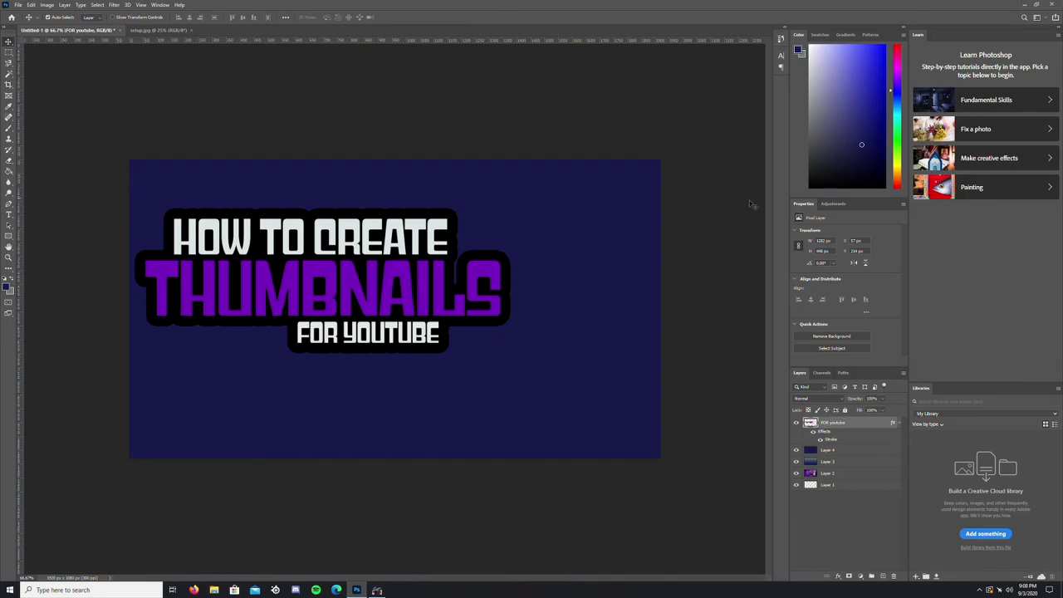
pyautogui.rightClick(851, 426)
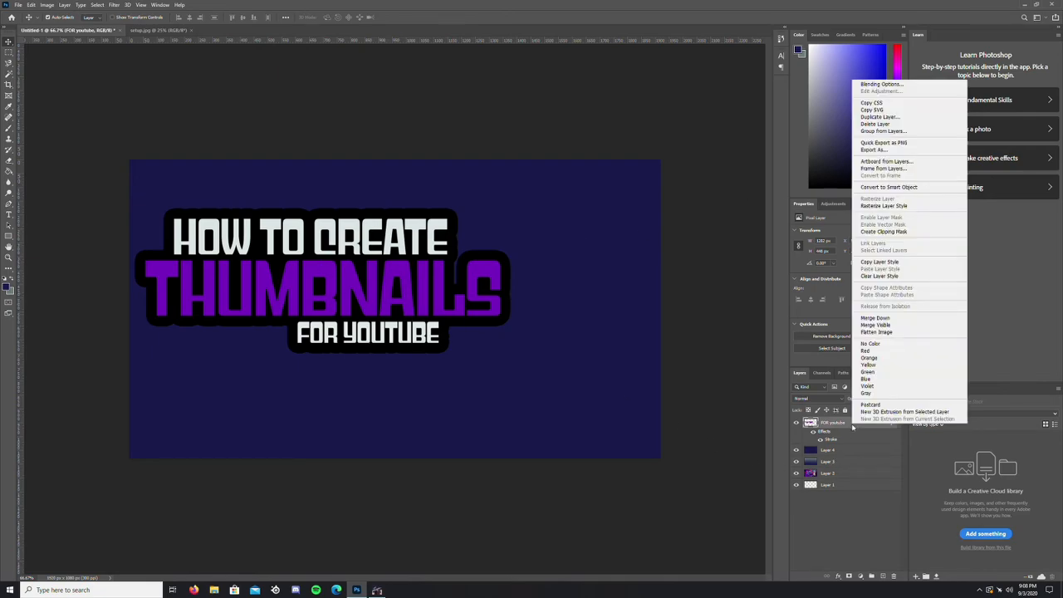
pyautogui.click(883, 208)
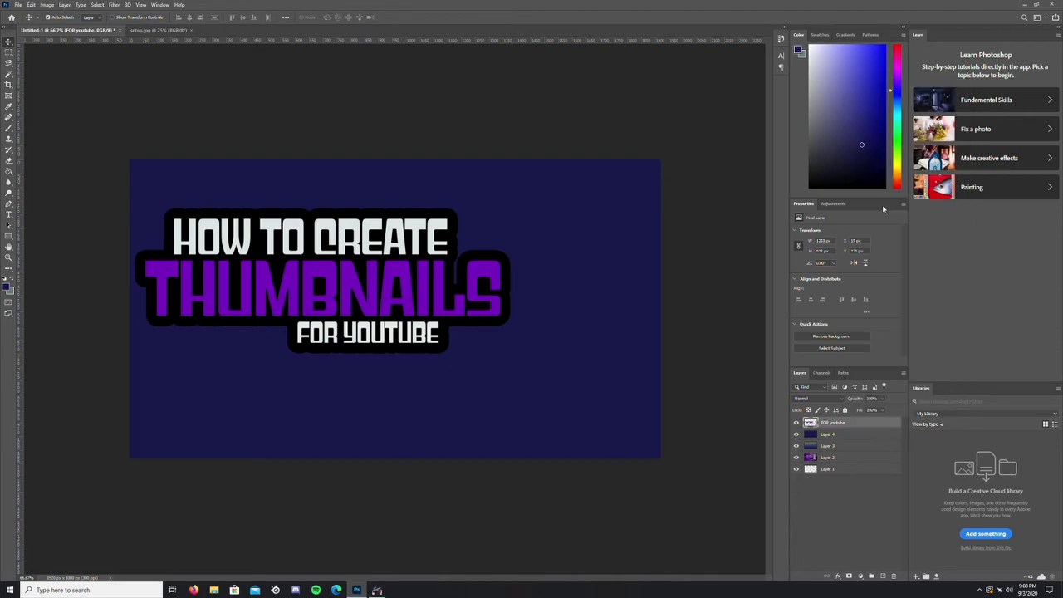
# - Add a second, thin Outside stroke in near-white, #fdfdfe, around the black outline of the merged text
pyautogui.doubleClick(859, 425)
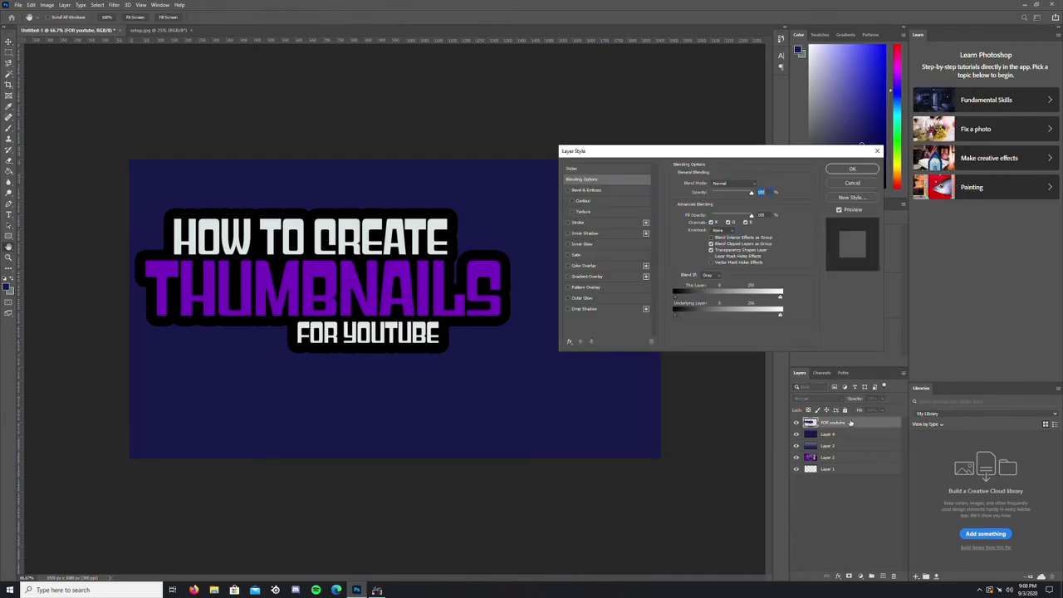
pyautogui.click(569, 222)
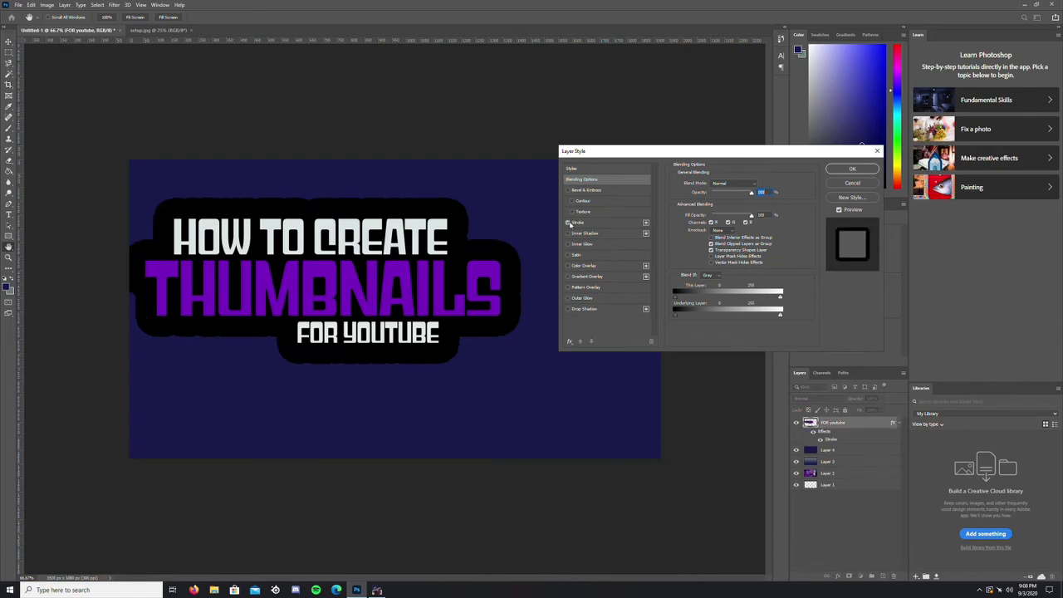
pyautogui.click(612, 225)
pyautogui.click(693, 244)
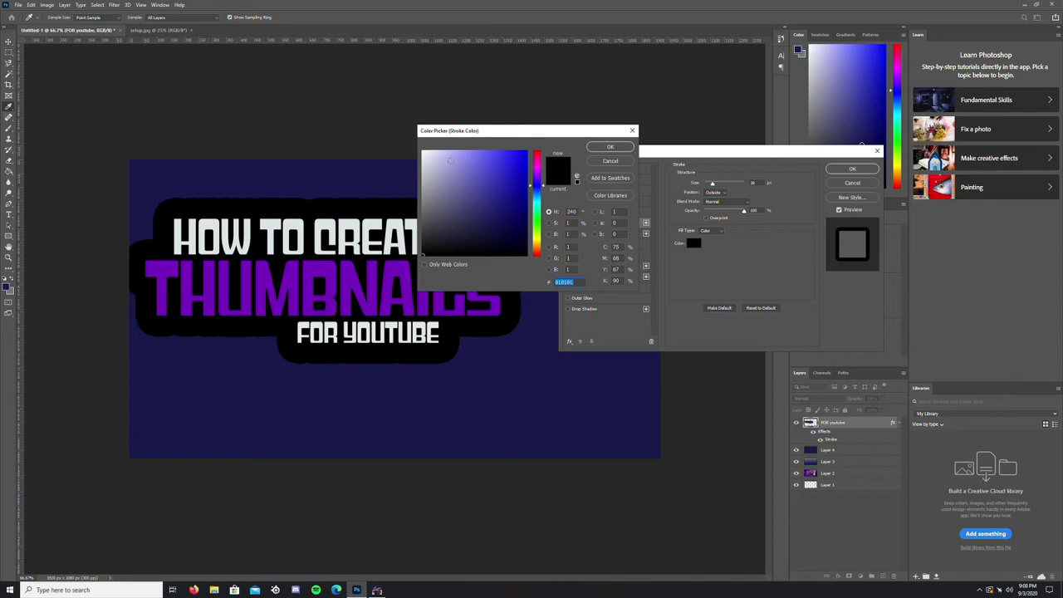
pyautogui.click(422, 151)
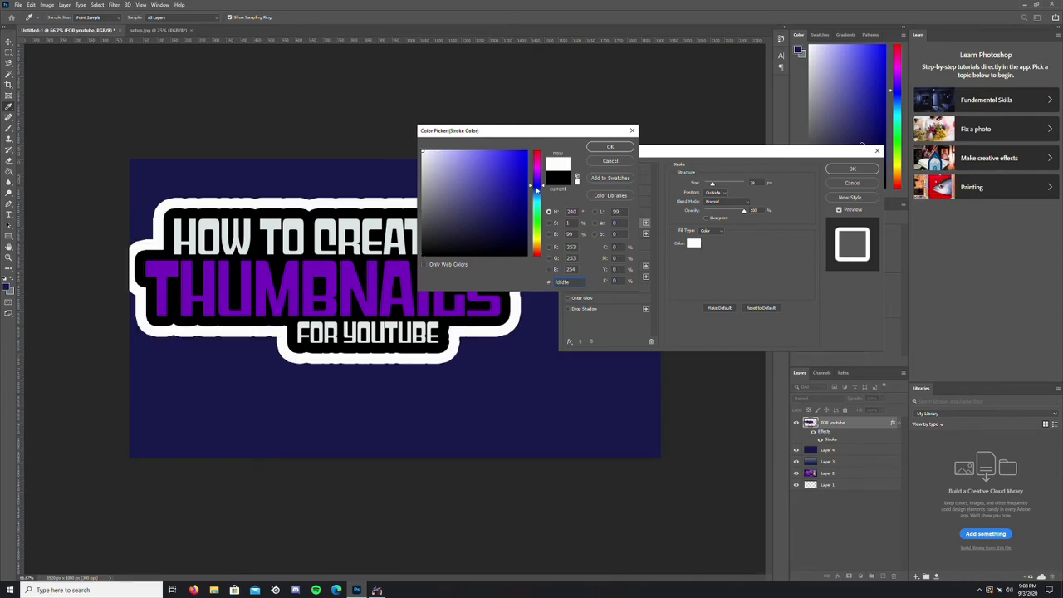
pyautogui.click(610, 147)
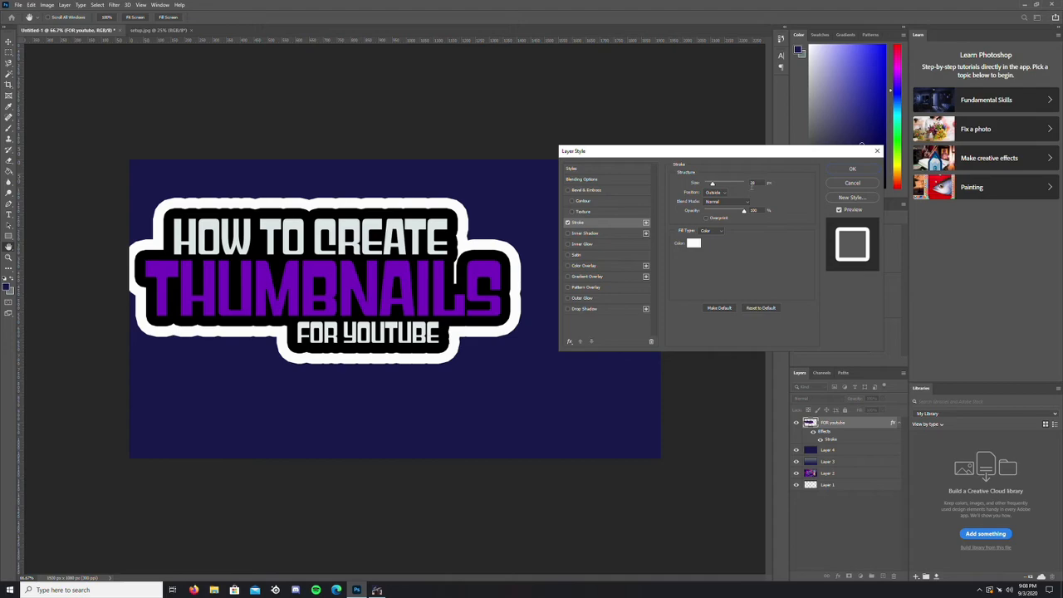
pyautogui.moveTo(713, 184); pyautogui.dragTo(705, 184)
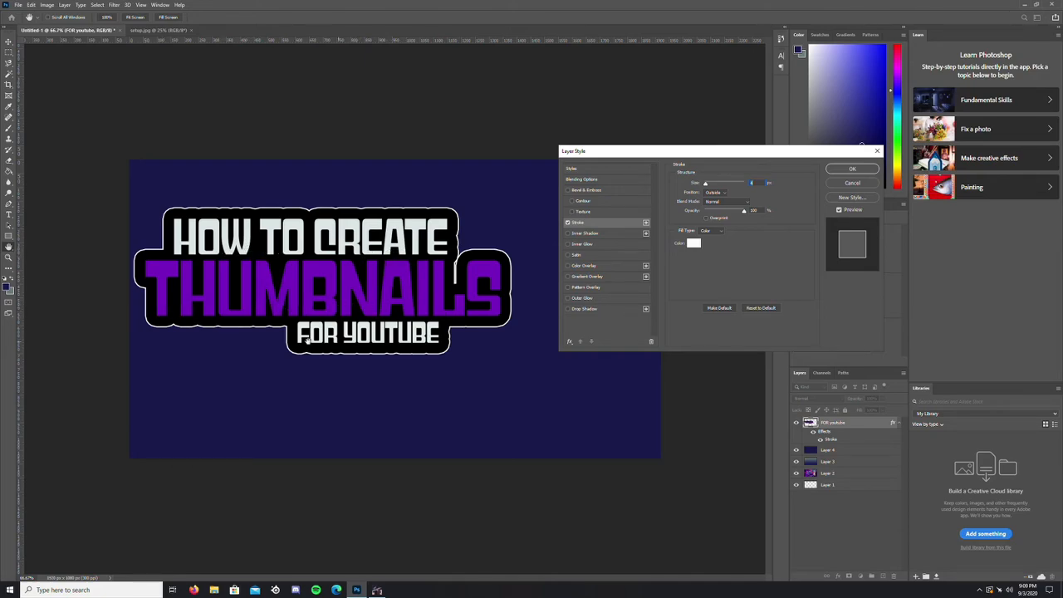
pyautogui.click(831, 171)
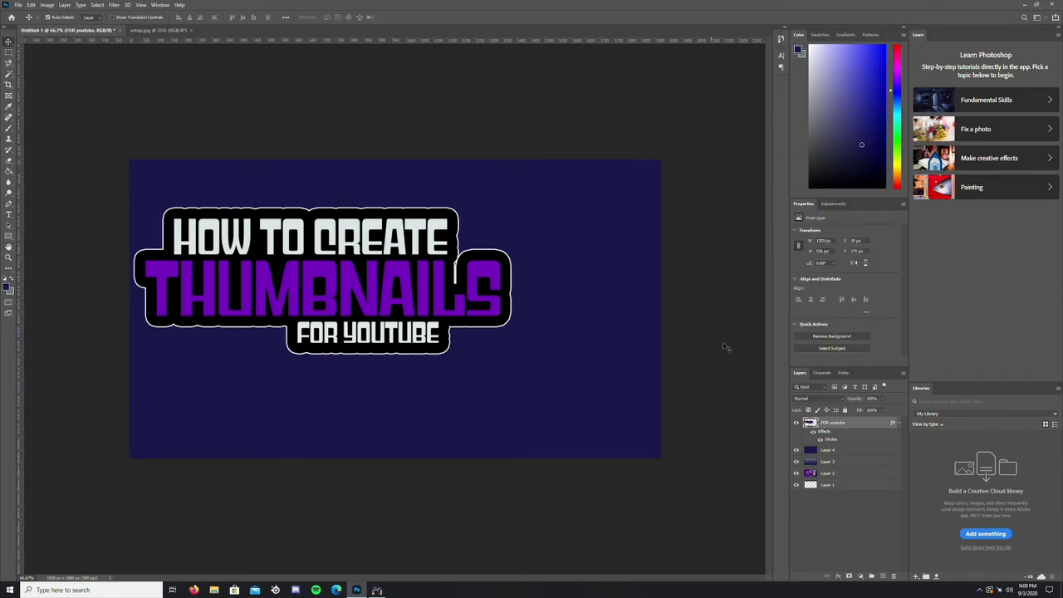
# - Compare the thumbnail with and without the dark blue Layer 4 and leave that layer hidden
pyautogui.click(796, 451)
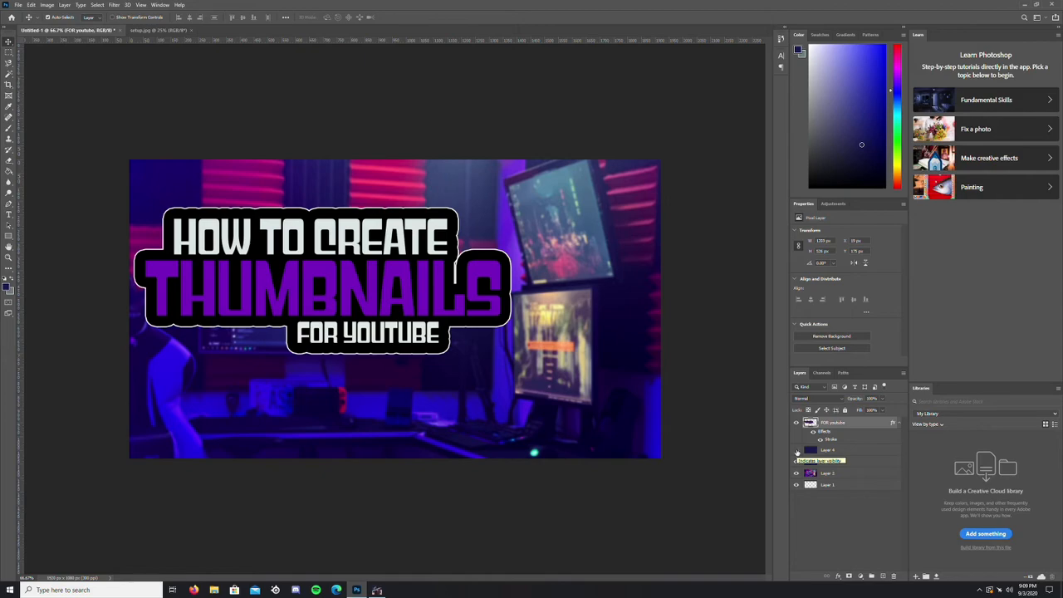
pyautogui.click(797, 450)
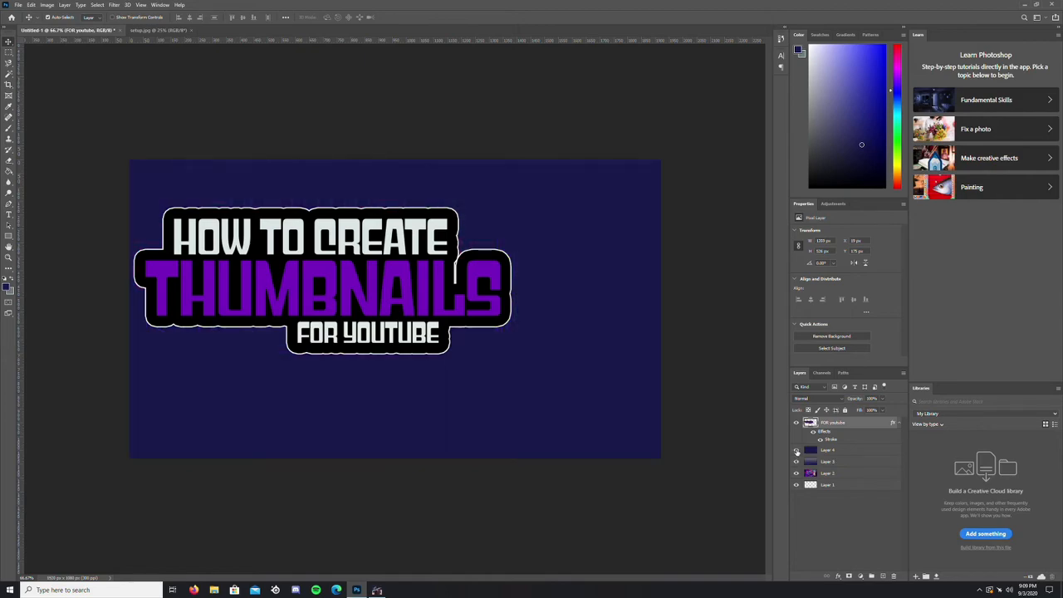
pyautogui.click(797, 450)
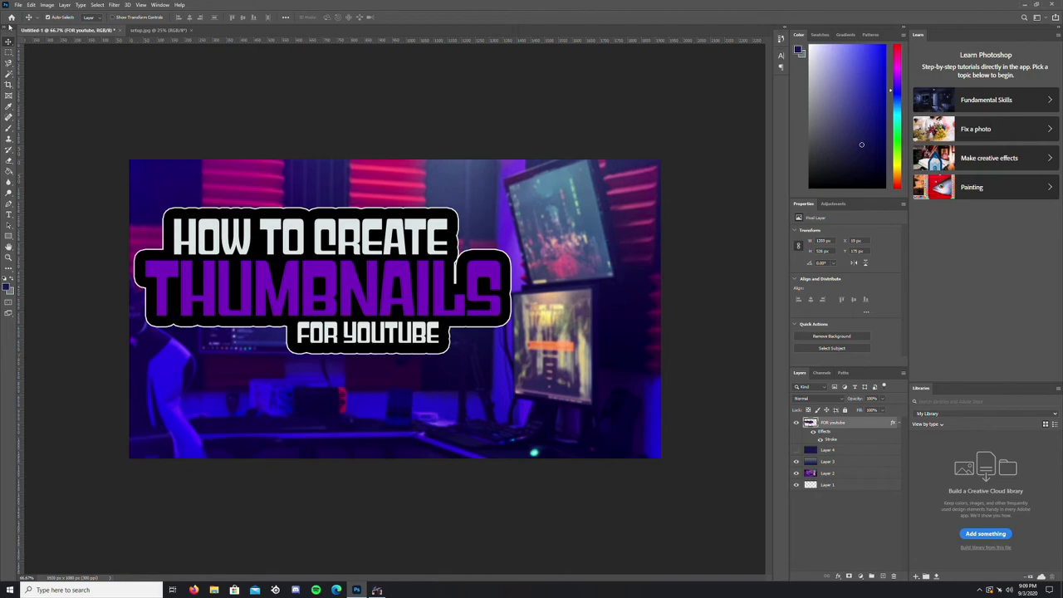
# - Open the 512px Adobe Photoshop CC icon image from Saved Pictures and bring the icon into the Untitled-1 thumbnail
pyautogui.click(18, 7)
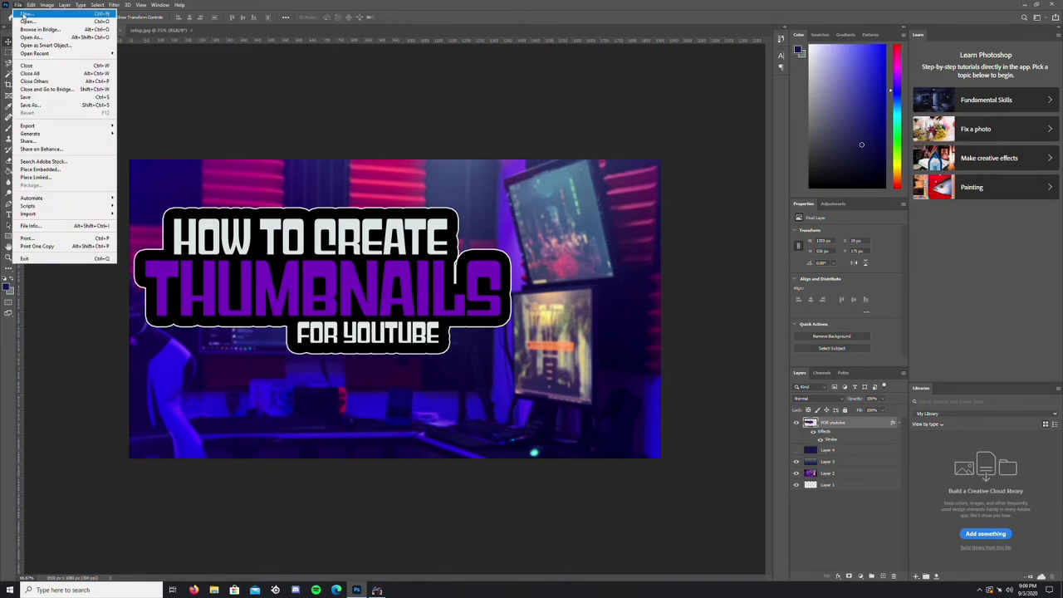
pyautogui.click(26, 25)
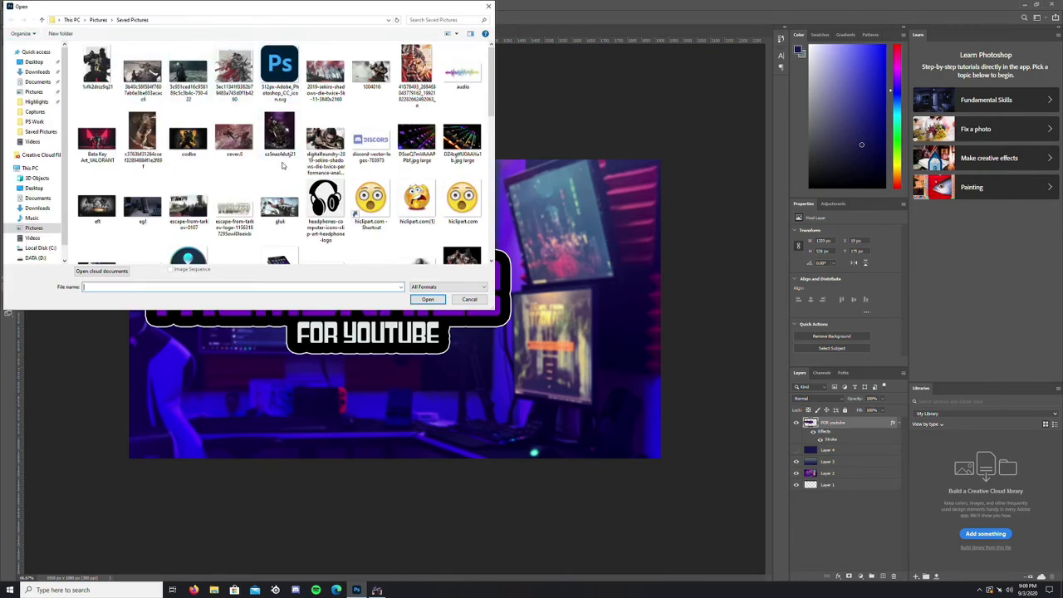
pyautogui.doubleClick(279, 73)
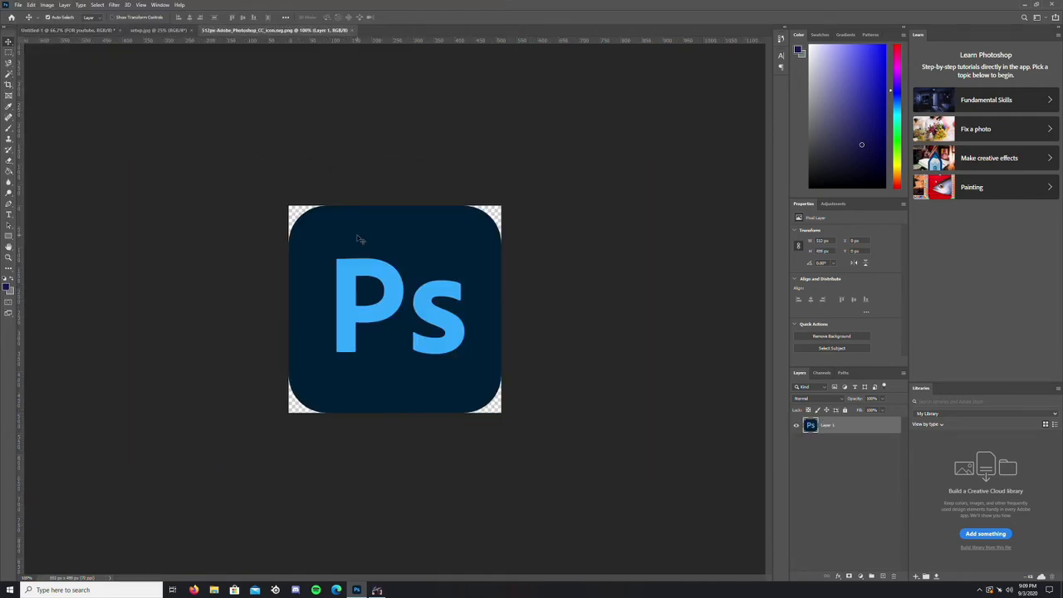
pyautogui.moveTo(334, 265); pyautogui.dragTo(39, 30)
pyautogui.moveTo(59, 34); pyautogui.dragTo(573, 362)
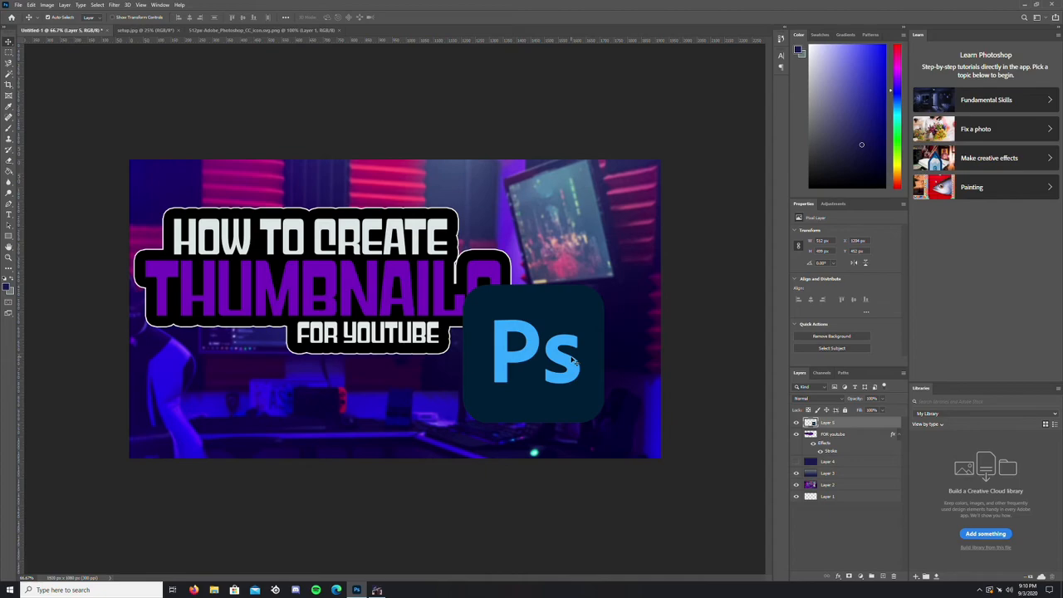
# - Rotate the Ps icon about 17° clockwise and position it behind the text at the end of THUMBNAILS
pyautogui.hotkey('ctrl', 't')
pyautogui.moveTo(614, 279); pyautogui.dragTo(636, 302)
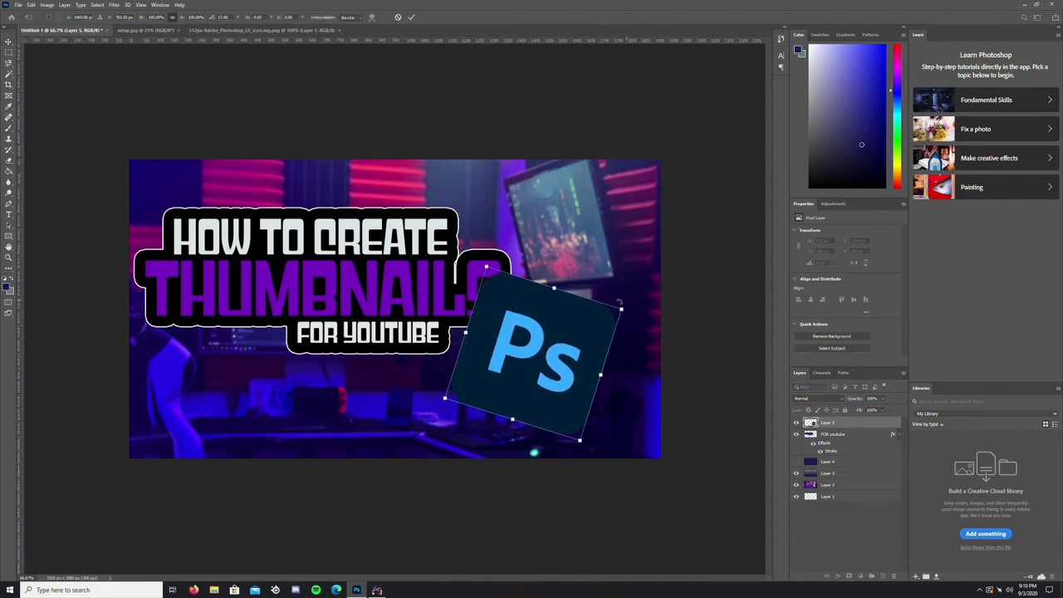
pyautogui.click(411, 17)
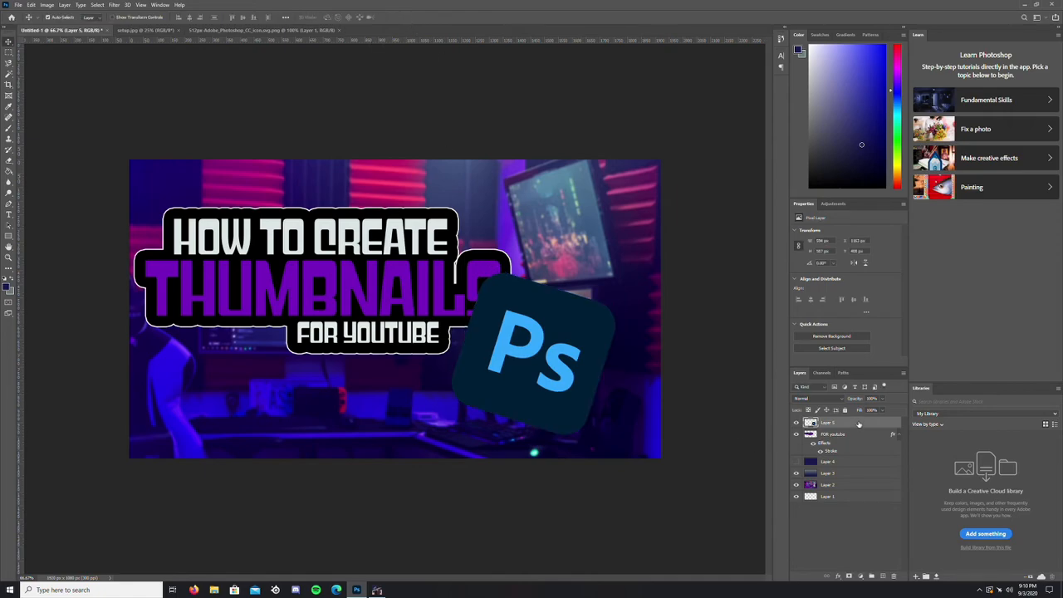
pyautogui.moveTo(859, 427); pyautogui.dragTo(857, 449)
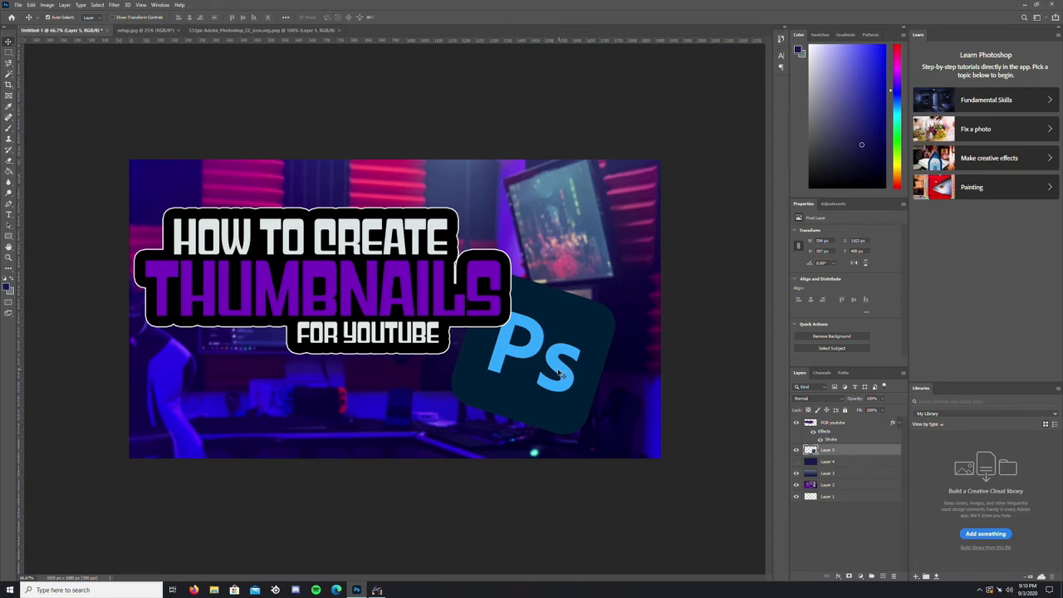
pyautogui.moveTo(554, 374); pyautogui.dragTo(561, 359)
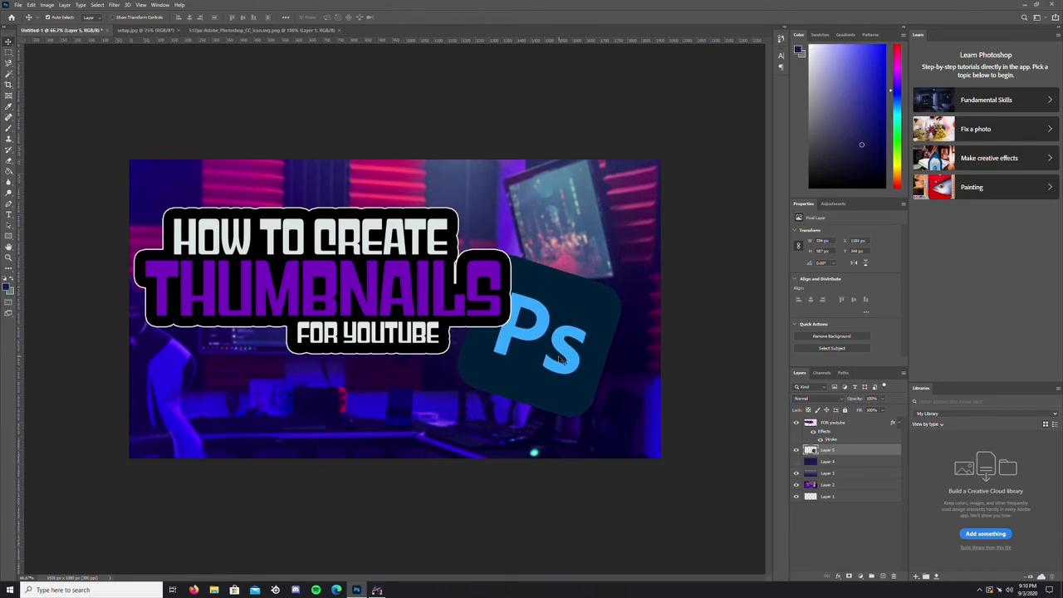
# - Add a Drop Shadow layer style to the Ps icon's layer, Layer 5
pyautogui.doubleClick(844, 454)
pyautogui.click(607, 309)
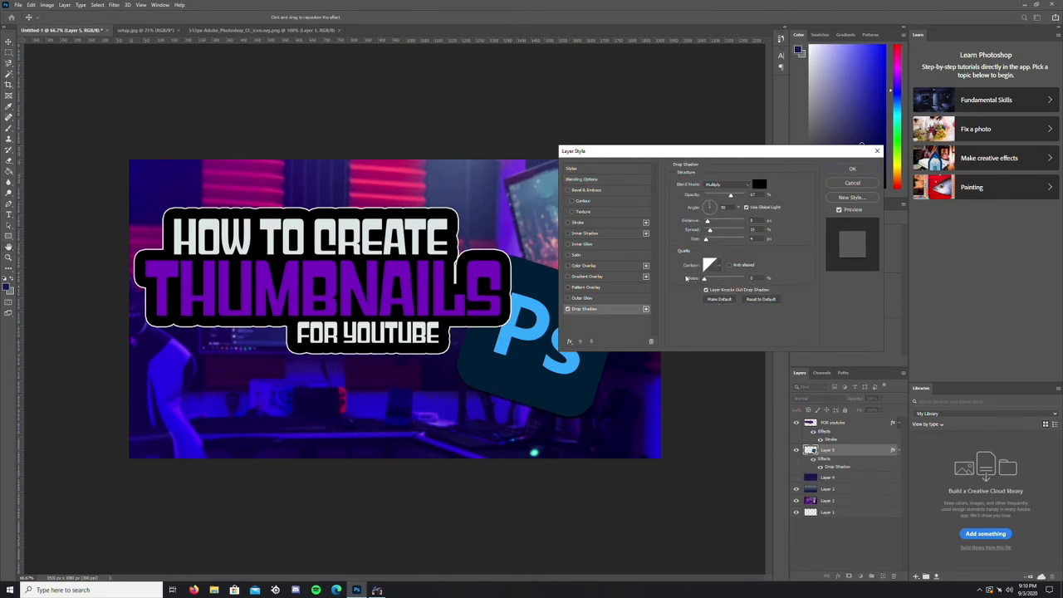
pyautogui.click(856, 170)
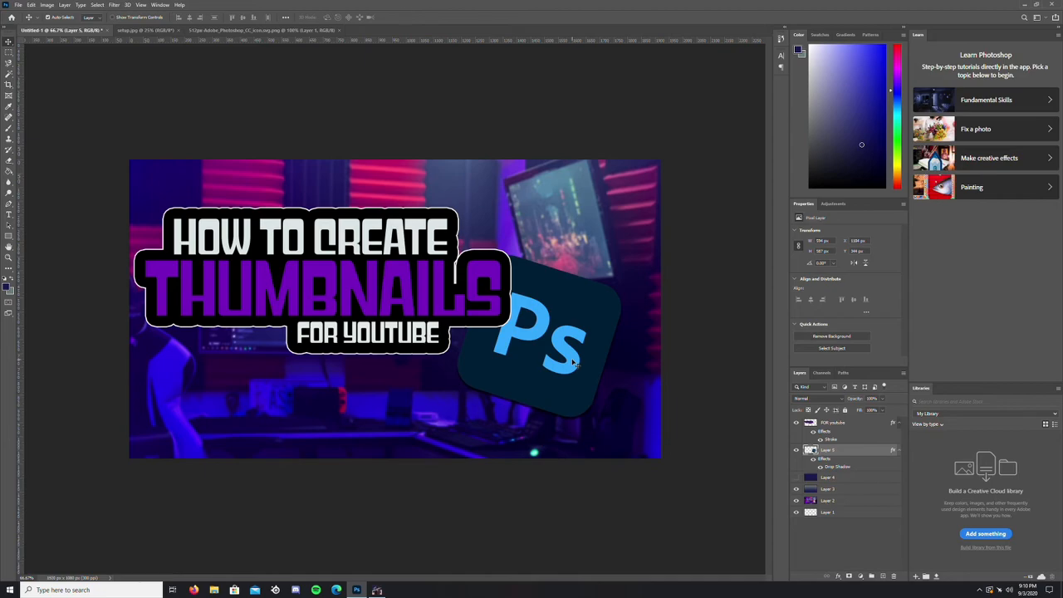
# - Strengthen the Ps icon's drop shadow by raising its distance to about 12 px and enlarging its size
pyautogui.doubleClick(854, 452)
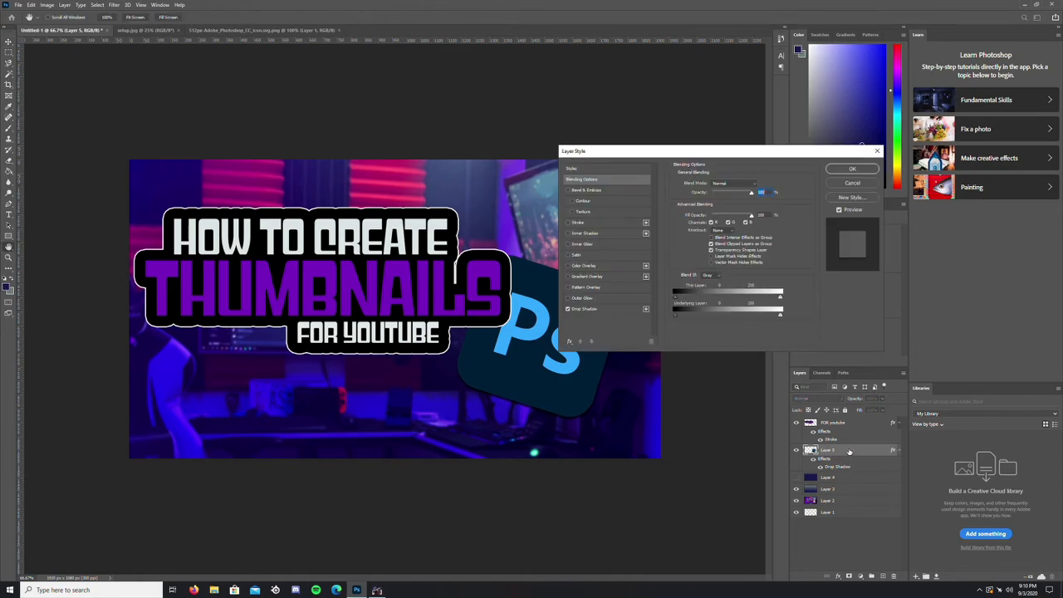
pyautogui.click(629, 309)
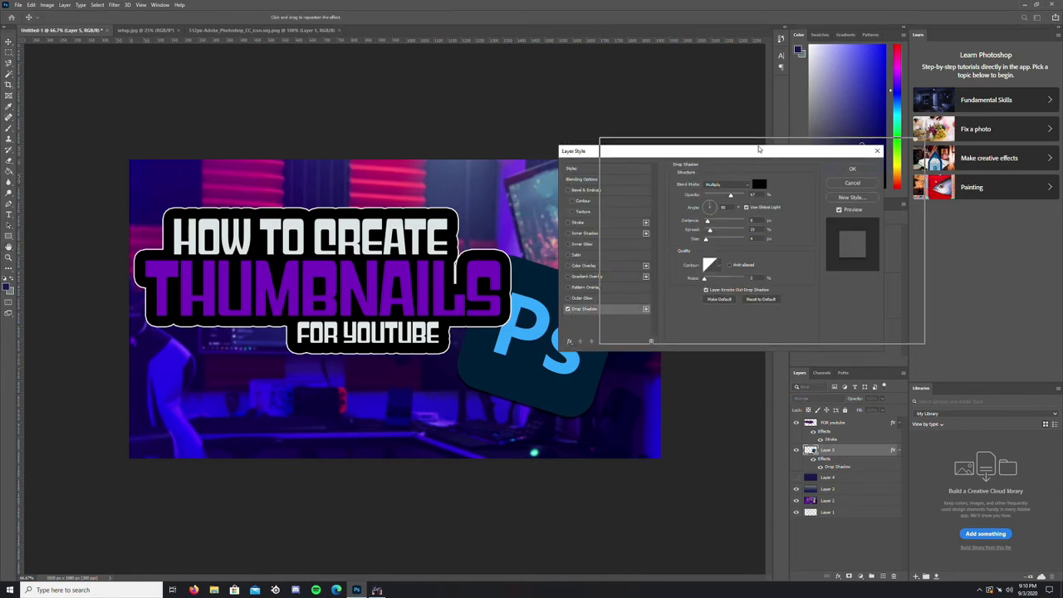
pyautogui.moveTo(657, 151); pyautogui.dragTo(743, 141)
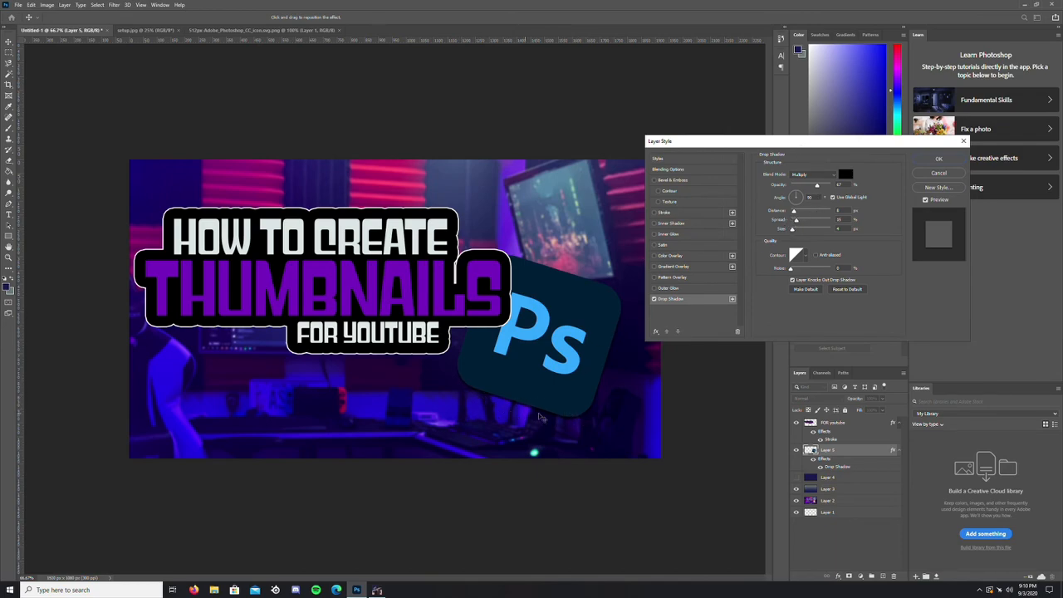
pyautogui.click(796, 213)
pyautogui.moveTo(794, 231); pyautogui.dragTo(800, 231)
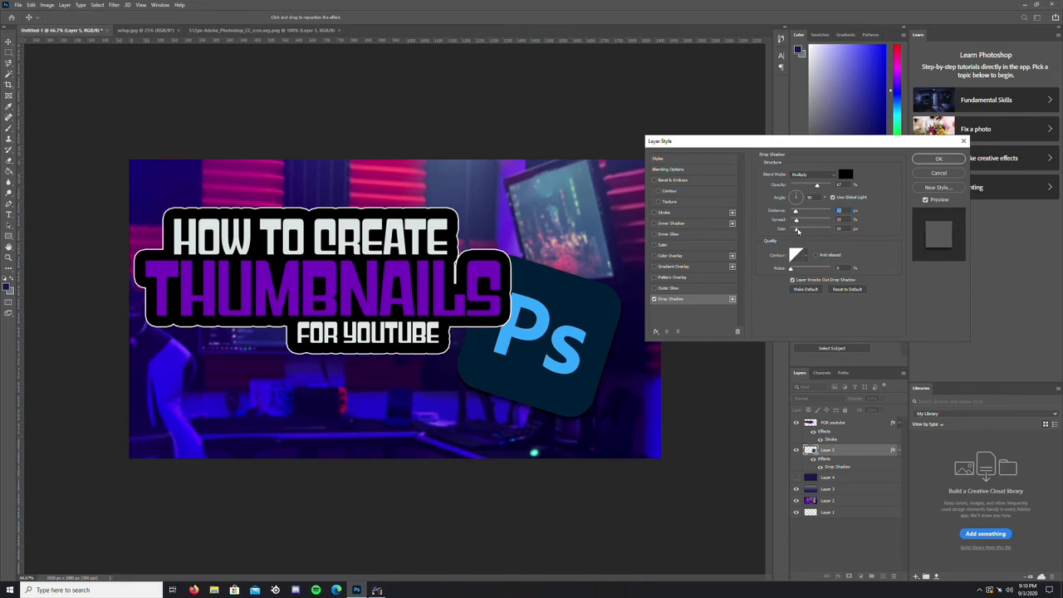
pyautogui.moveTo(798, 231); pyautogui.dragTo(797, 231)
pyautogui.click(939, 159)
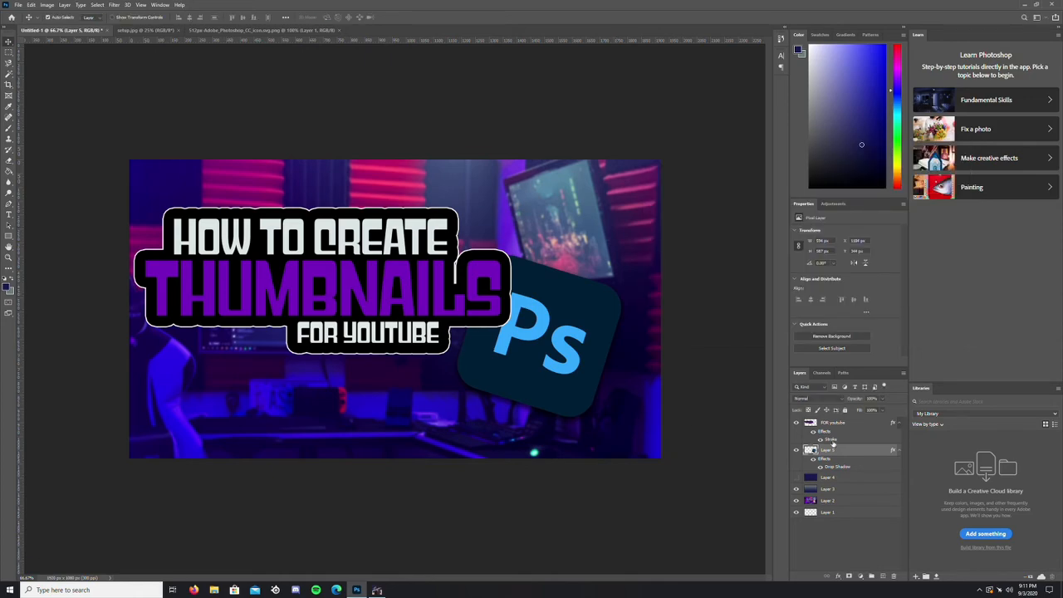
# - Make the dark blue Layer 4 visible and move it to the top of the layer stack
pyautogui.click(797, 478)
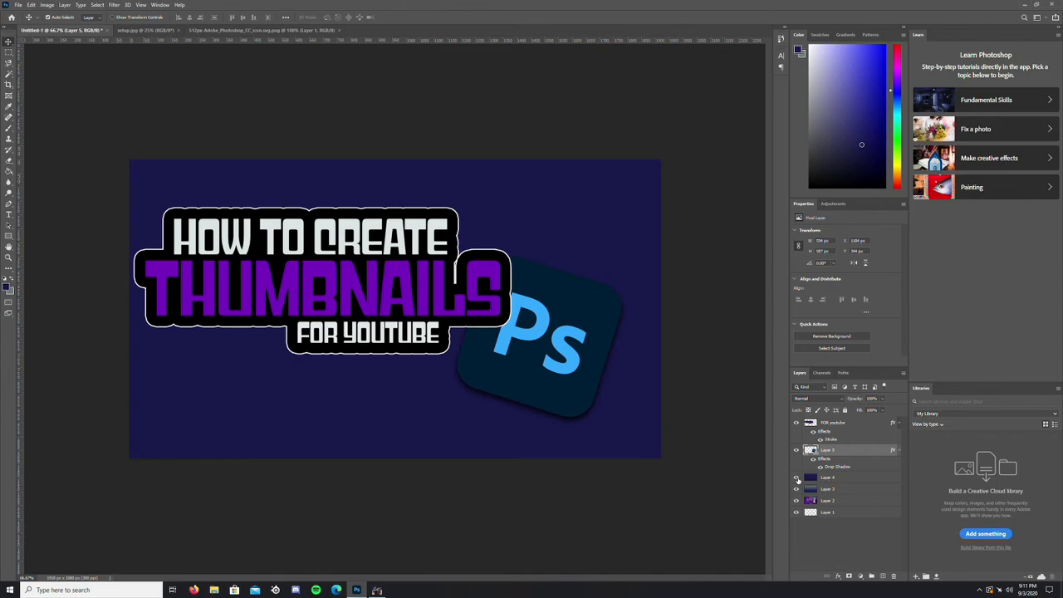
pyautogui.click(797, 479)
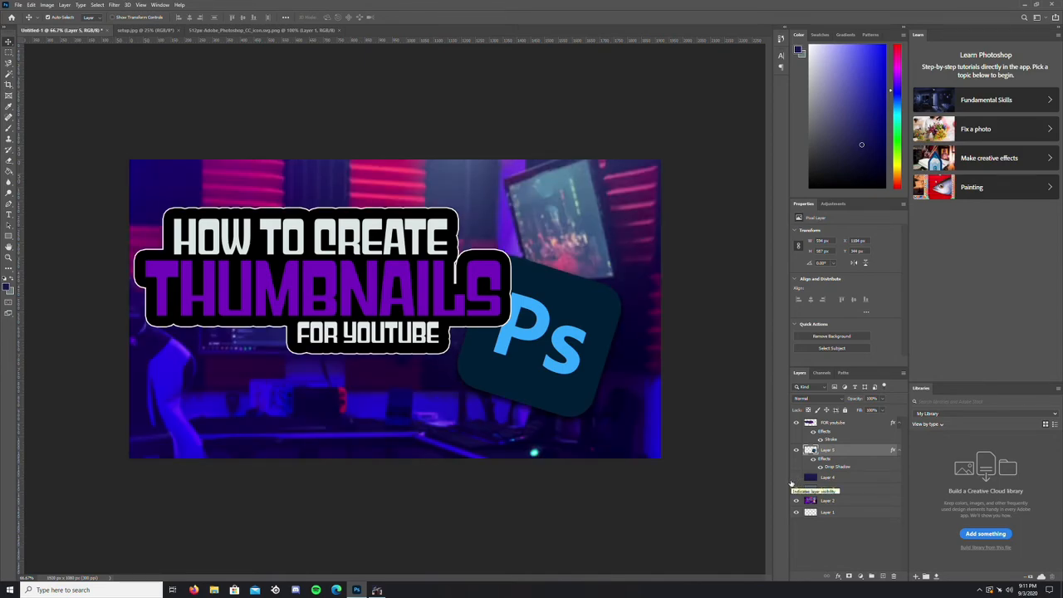
pyautogui.click(797, 478)
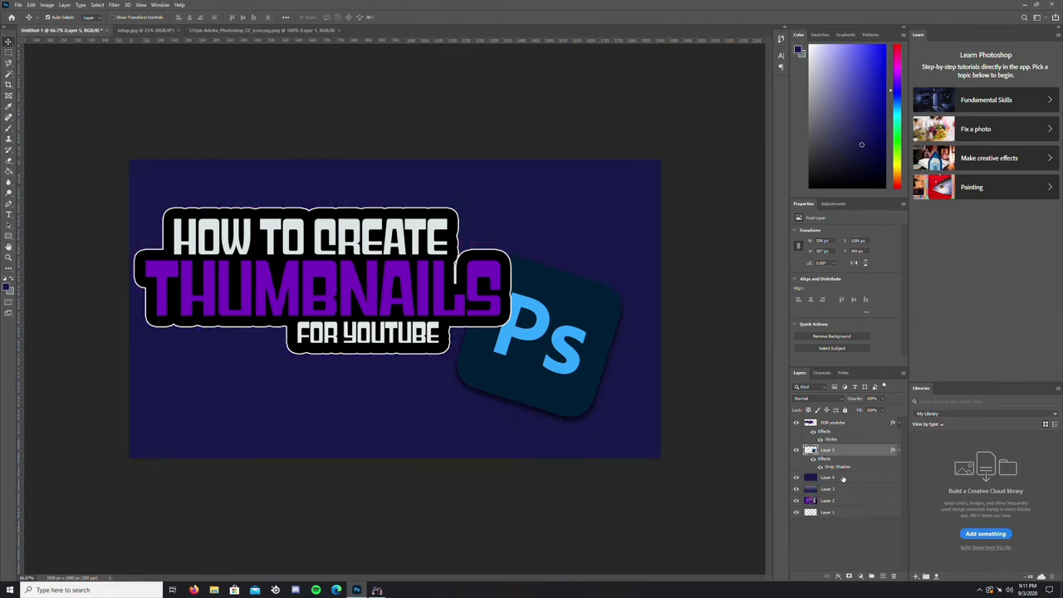
pyautogui.click(846, 479)
pyautogui.moveTo(849, 477); pyautogui.dragTo(843, 426)
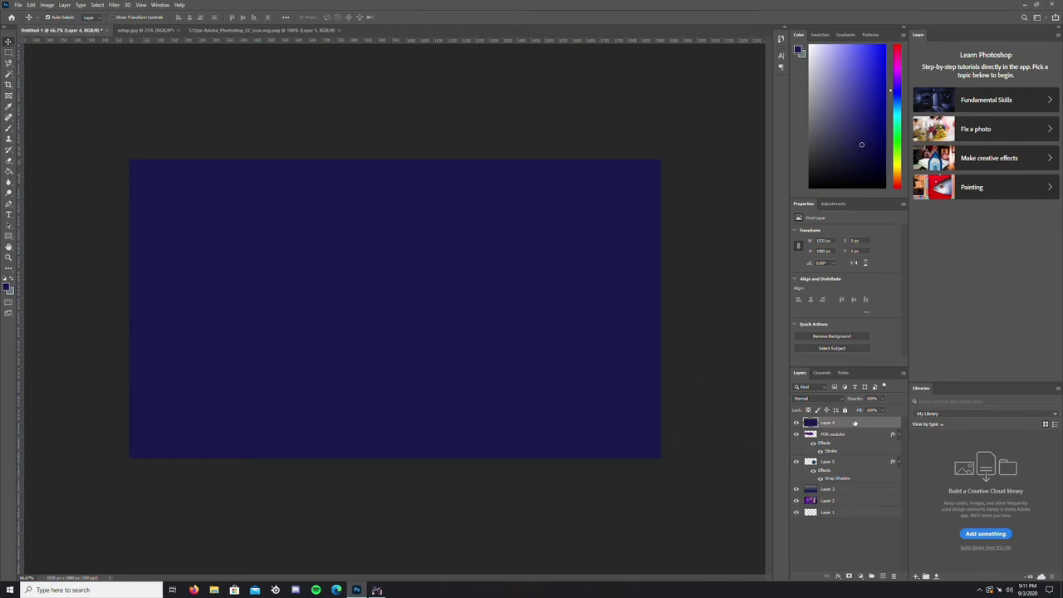
# - Set Layer 4's blend mode to Lighten and lower its opacity to about 58%
pyautogui.click(837, 401)
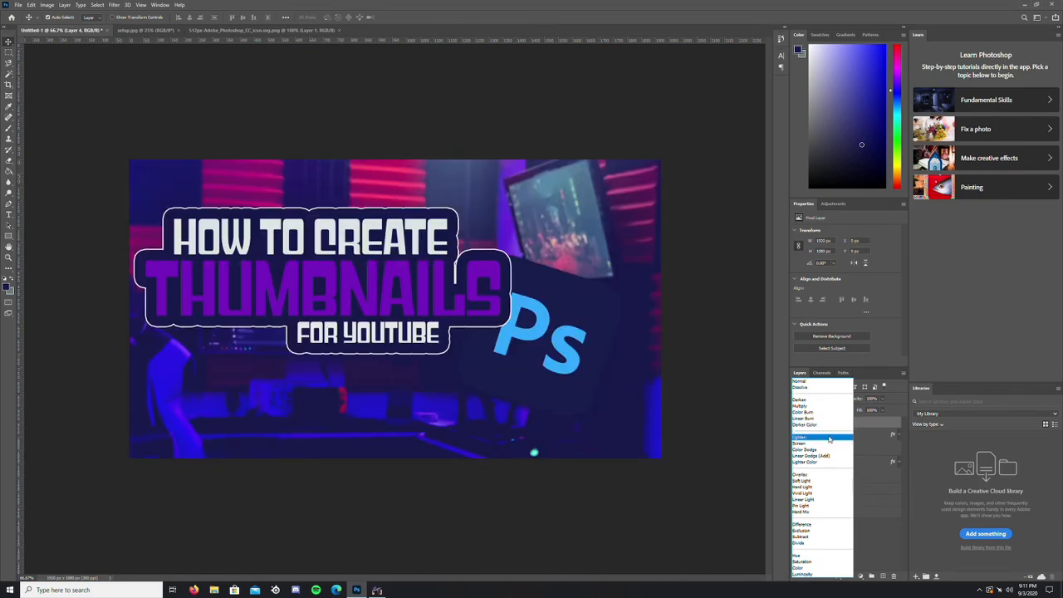
pyautogui.click(830, 438)
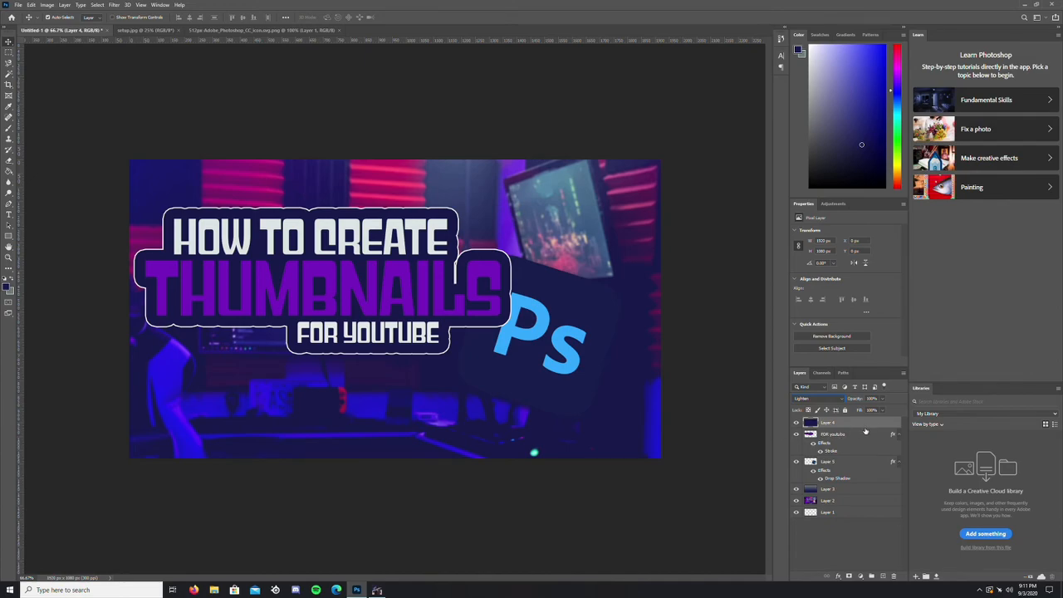
pyautogui.click(883, 399)
pyautogui.moveTo(883, 408)
pyautogui.mouseDown()
pyautogui.moveTo(807, 409)
pyautogui.moveTo(865, 413)
pyautogui.mouseUp()
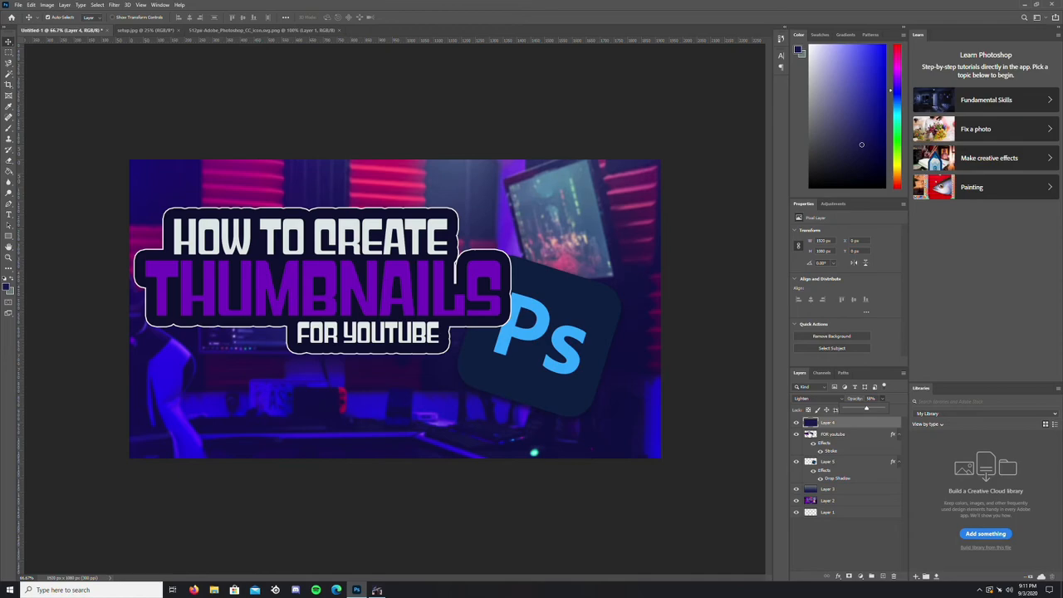
# - Compare the thumbnail with and without the Layer 4 overlay by repeatedly switching its visibility
pyautogui.click(797, 424)
pyautogui.click(796, 424)
pyautogui.click(796, 424)
pyautogui.click(797, 424)
pyautogui.click(797, 424)
pyautogui.click(797, 424)
pyautogui.click(796, 423)
pyautogui.click(797, 424)
pyautogui.click(797, 423)
pyautogui.click(797, 424)
pyautogui.click(797, 424)
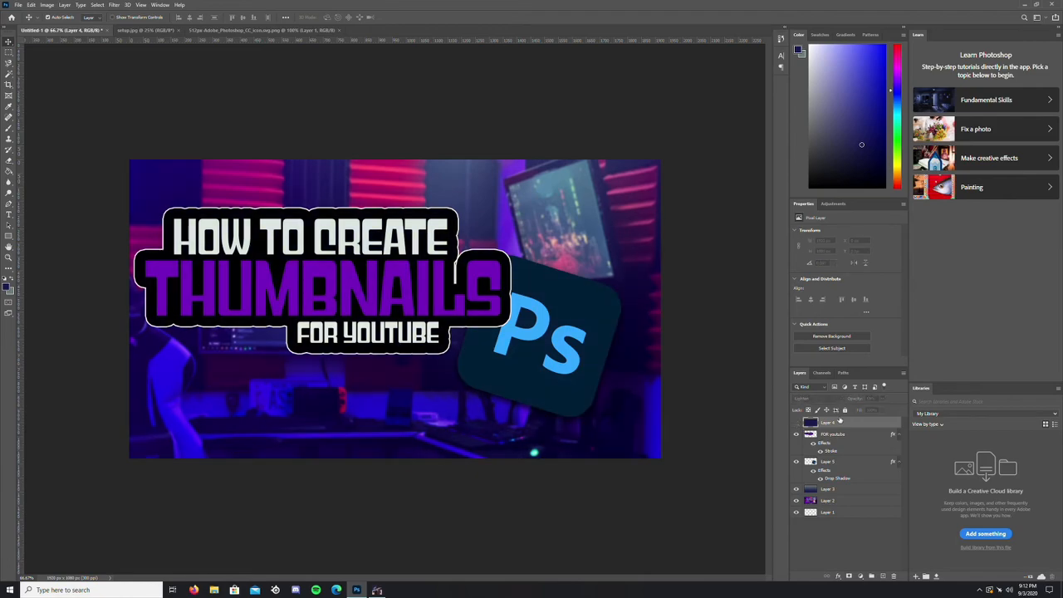
pyautogui.click(797, 424)
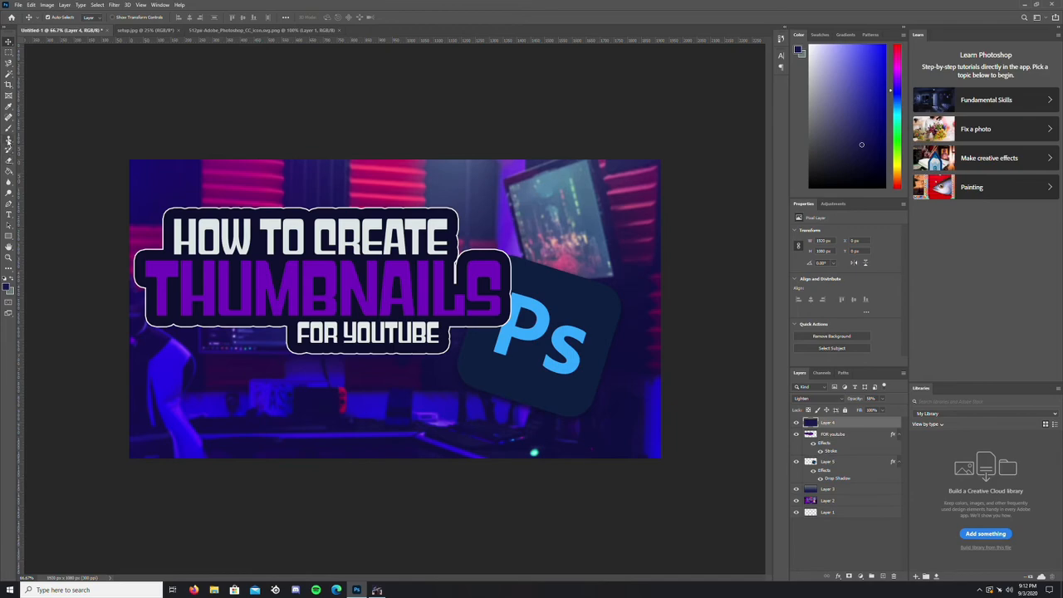
# - Use the Eraser tool to remove the Layer 4 overlay from the title text and the Ps icon
pyautogui.click(8, 160)
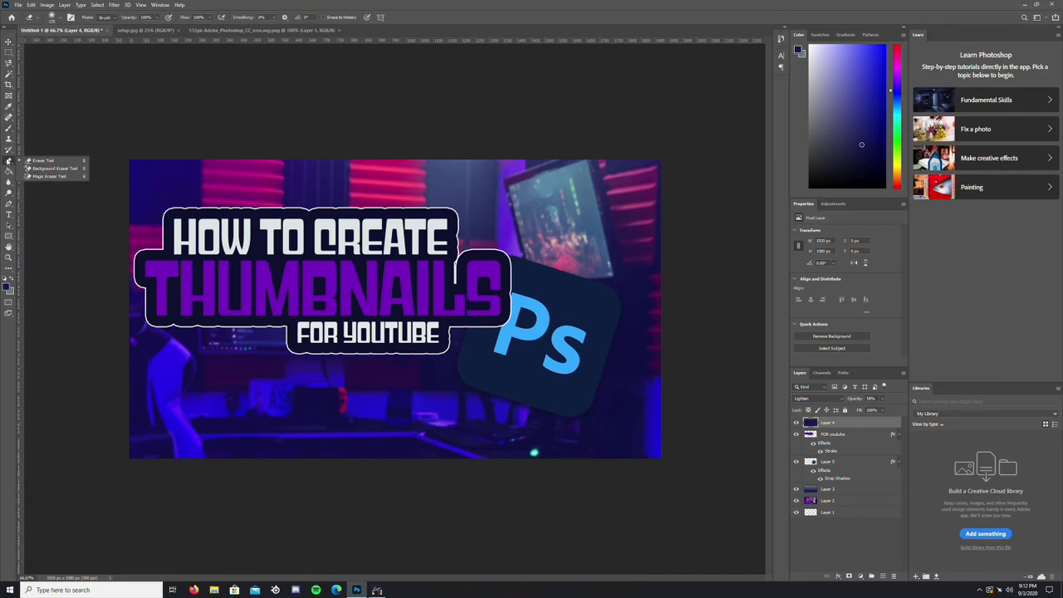
pyautogui.click(30, 162)
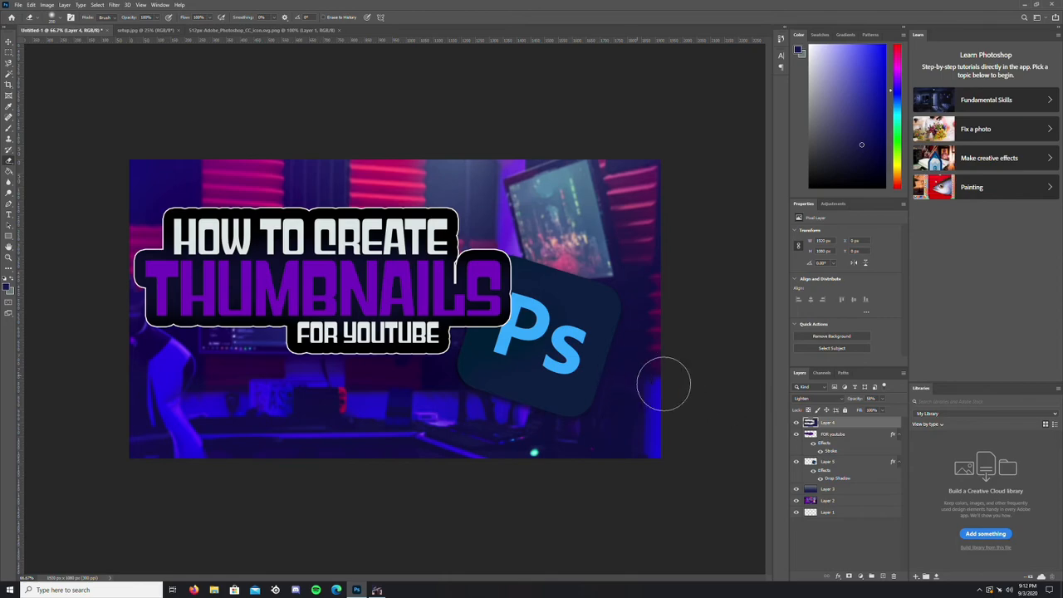
# - Check the erased areas over the title and Ps icon by repeatedly hiding and showing Layer 4
pyautogui.click(798, 424)
pyautogui.click(798, 424)
pyautogui.click(798, 423)
pyautogui.click(797, 423)
pyautogui.click(798, 423)
pyautogui.click(798, 424)
pyautogui.click(797, 424)
pyautogui.click(798, 423)
pyautogui.click(797, 423)
pyautogui.click(798, 423)
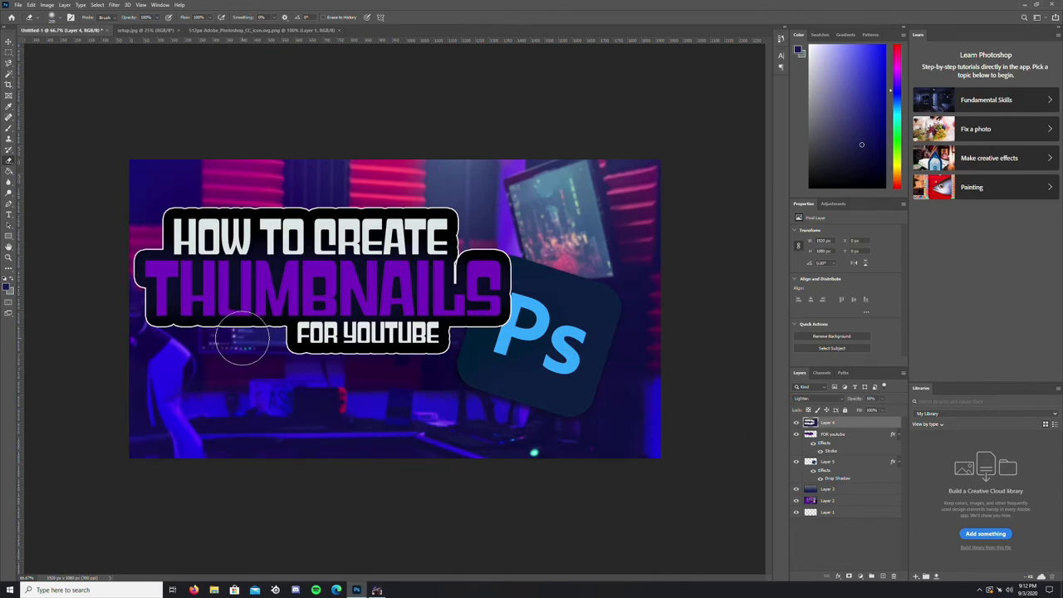
# - Lower Layer 4's opacity to about 50% and deselect all layers
pyautogui.click(883, 400)
pyautogui.moveTo(884, 409); pyautogui.dragTo(882, 409)
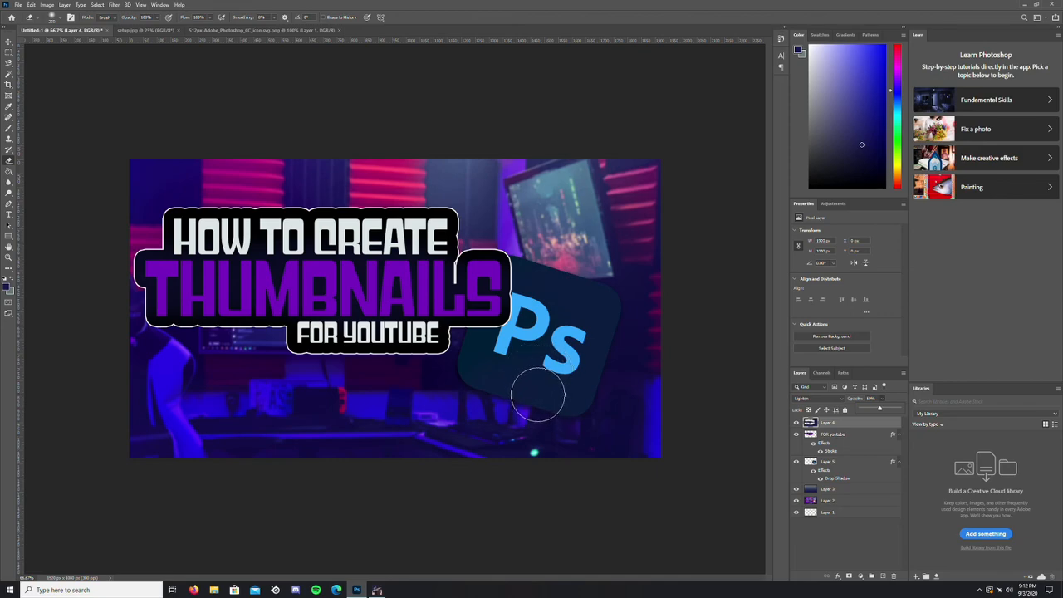
pyautogui.click(865, 558)
pyautogui.click(866, 558)
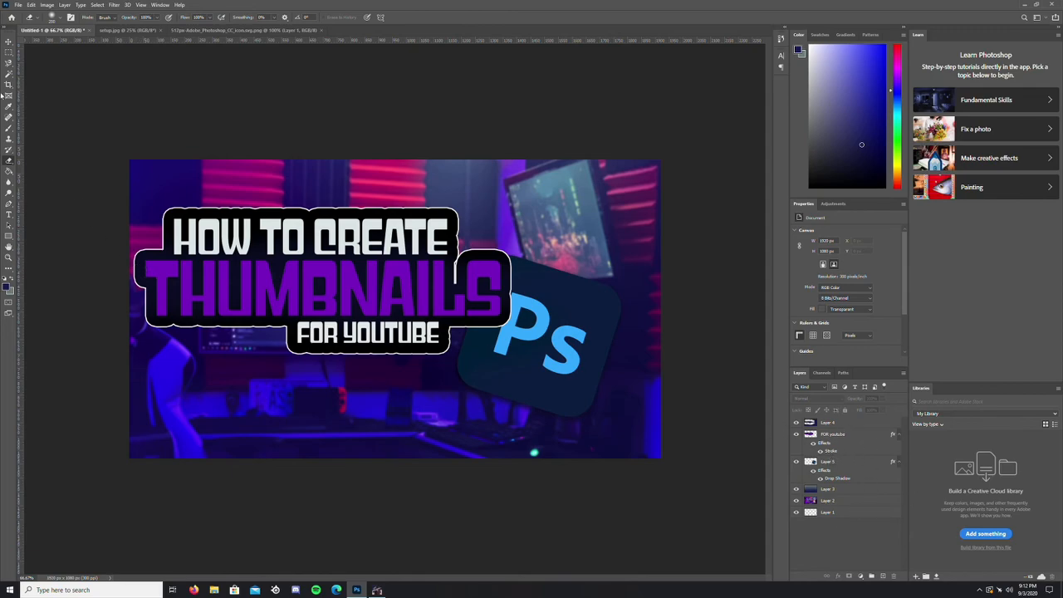
# - Merge all visible layers into a single layer
pyautogui.click(63, 5)
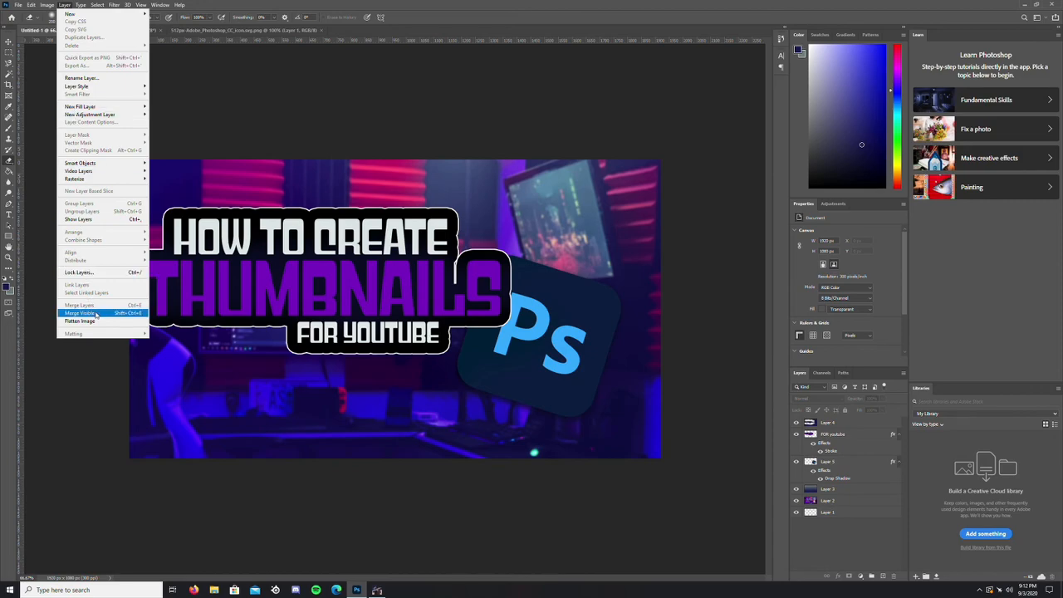
pyautogui.click(838, 550)
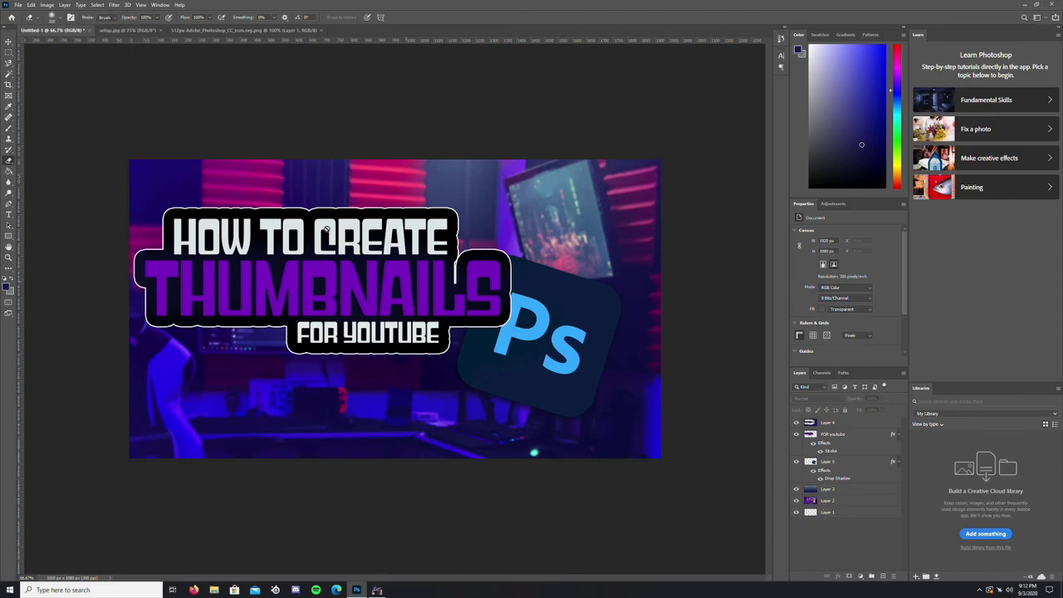
pyautogui.click(64, 5)
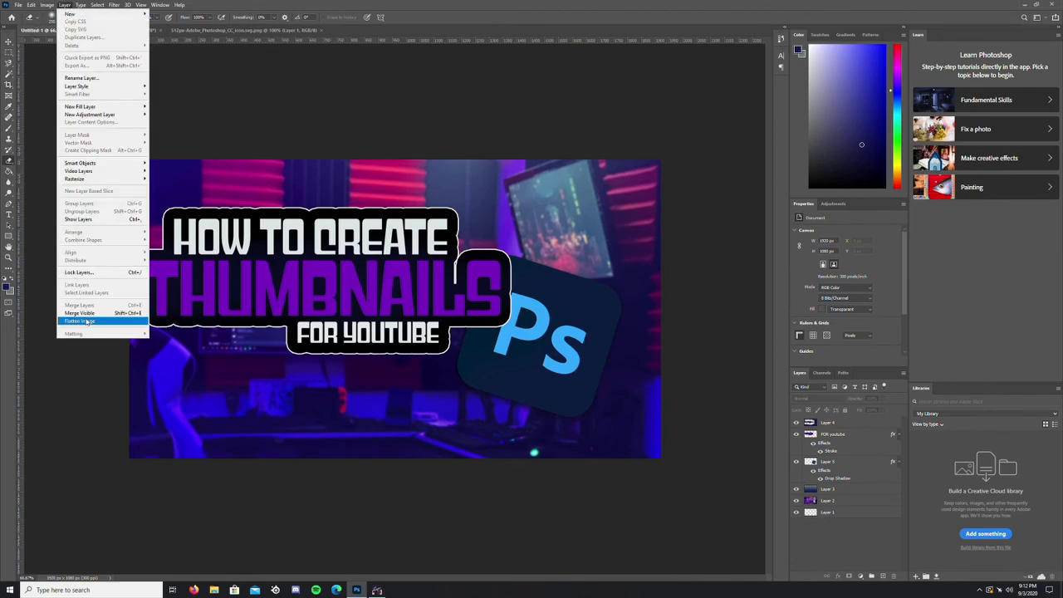
pyautogui.click(136, 316)
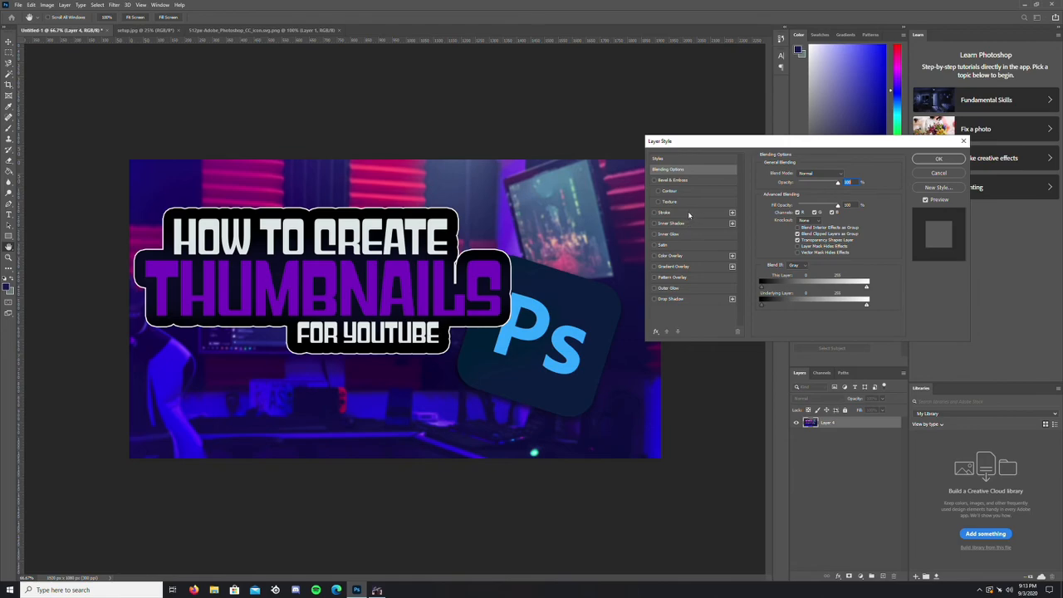
# - Add a Stroke layer style to the merged layer and set its position to Inside
pyautogui.click(684, 212)
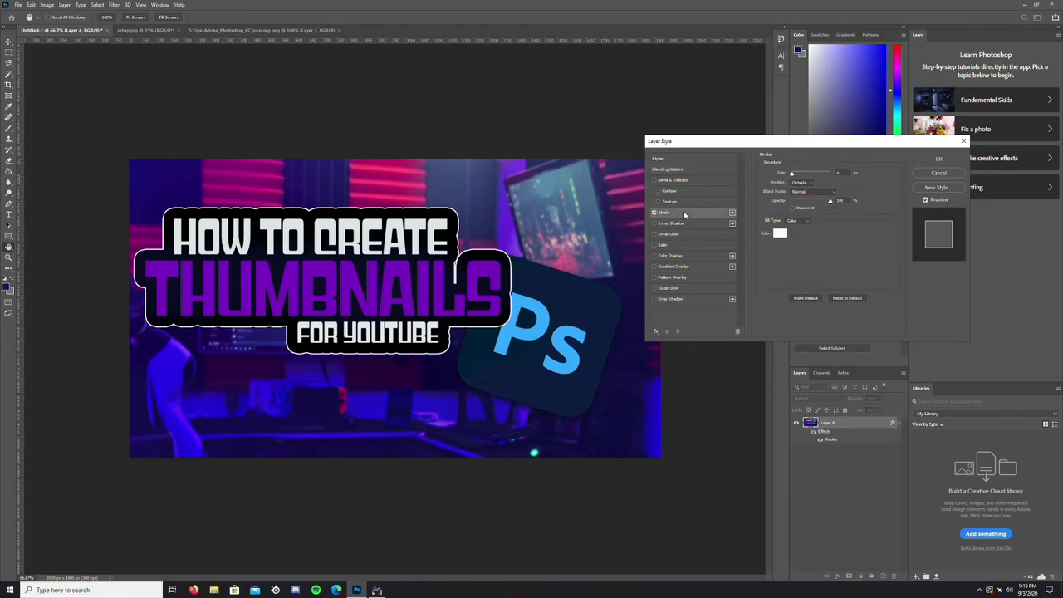
pyautogui.click(803, 183)
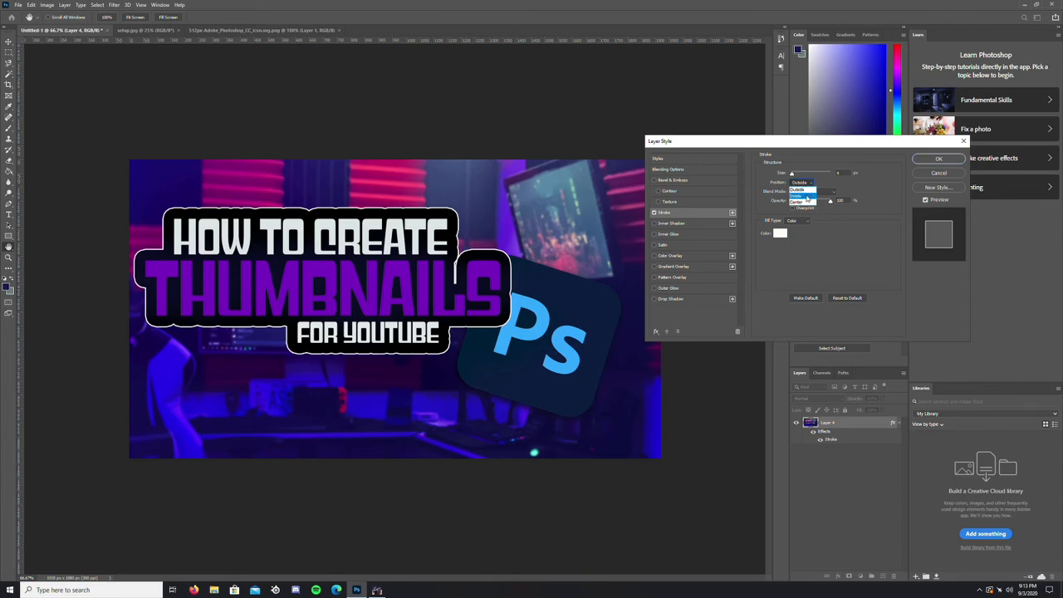
pyautogui.click(807, 198)
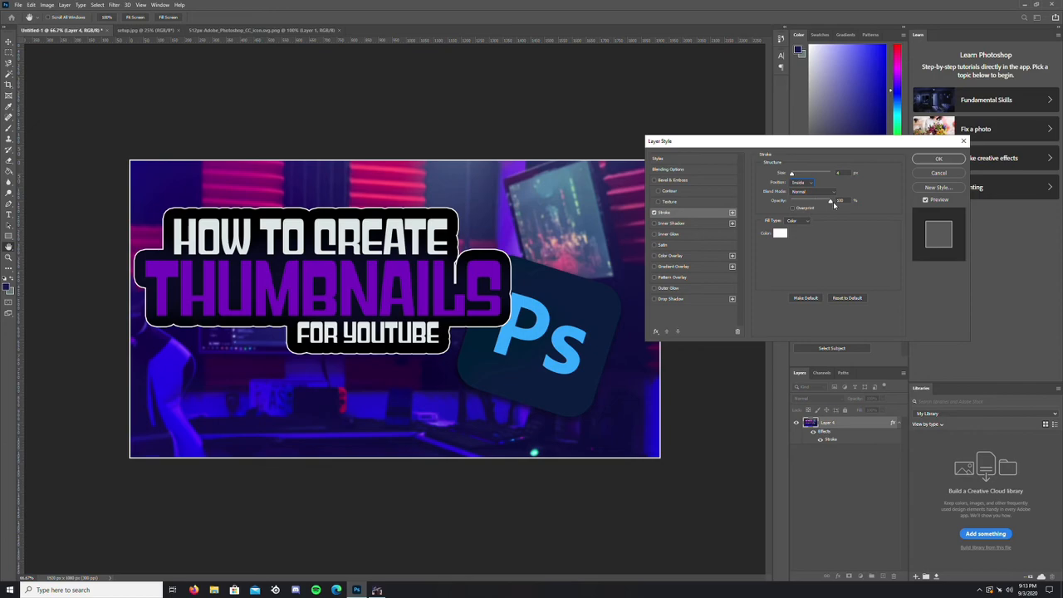
# - Colour the stroke magenta 7f0166 sampled from the background photo, increase its size and apply the layer style
pyautogui.click(781, 234)
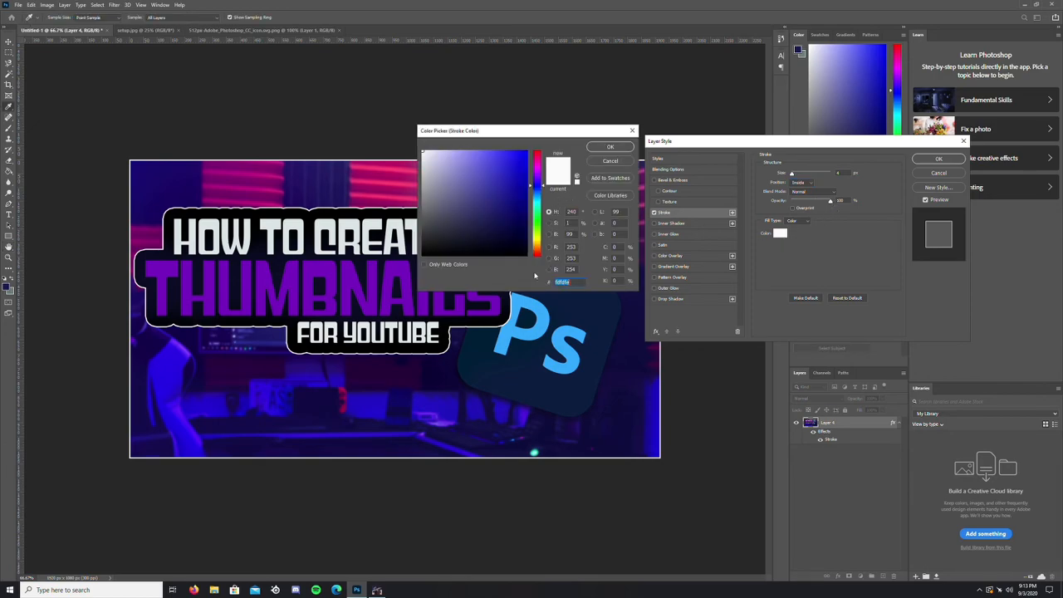
pyautogui.click(411, 294)
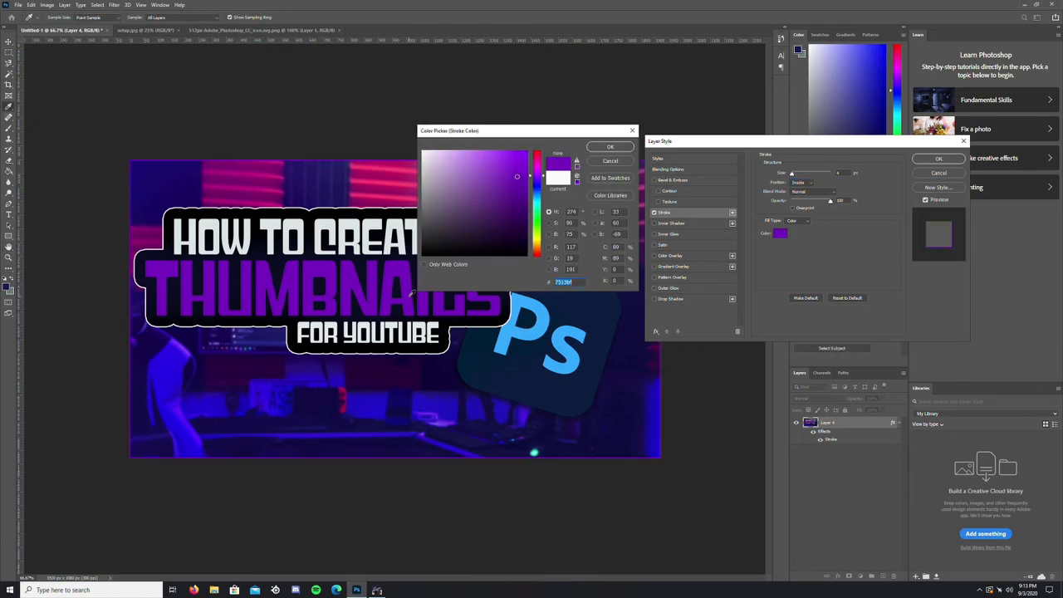
pyautogui.click(272, 194)
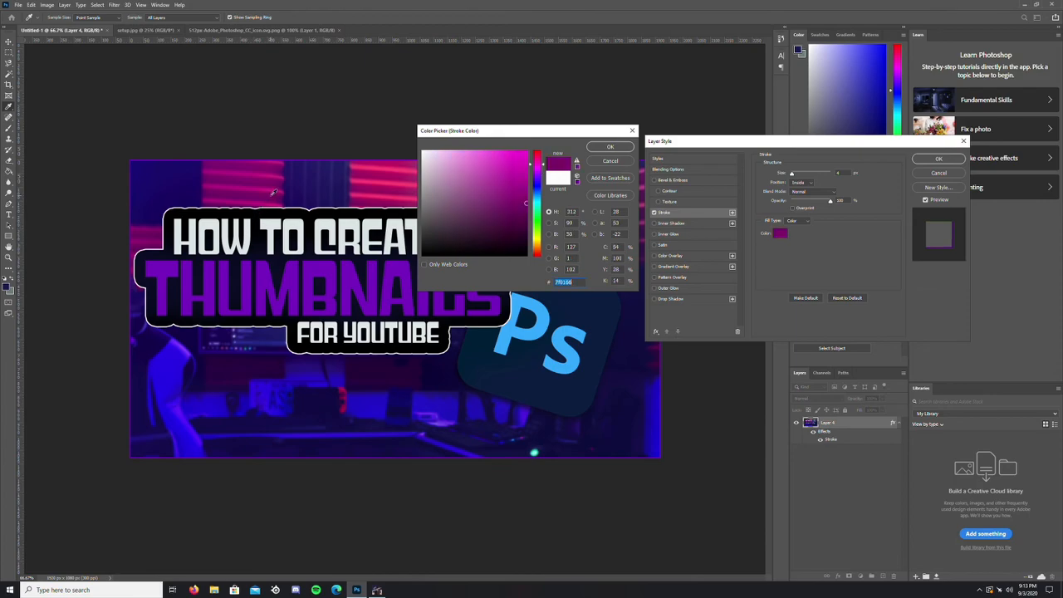
pyautogui.click(610, 147)
pyautogui.moveTo(790, 177); pyautogui.dragTo(796, 177)
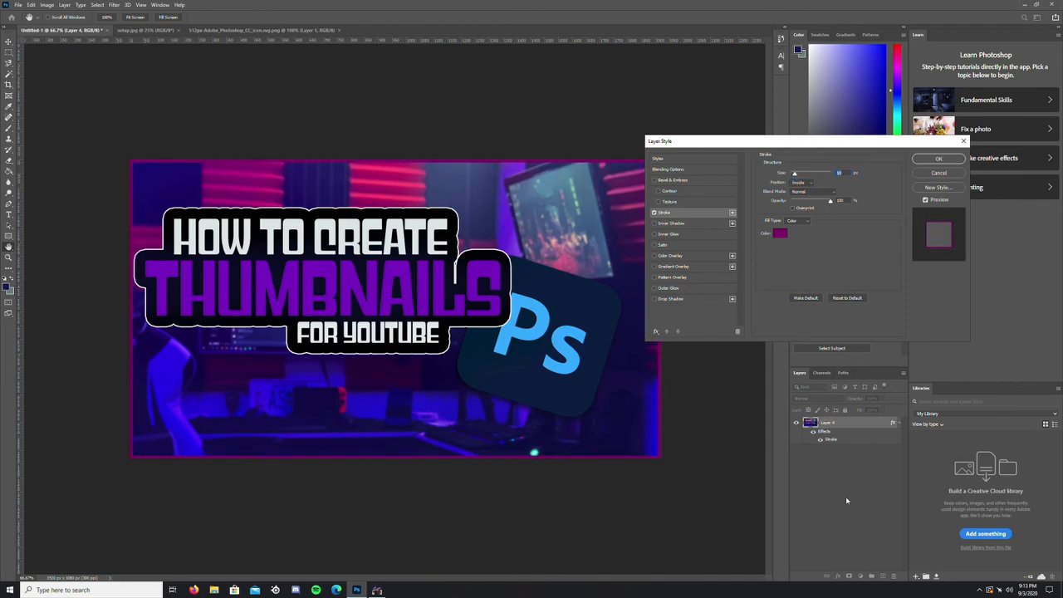
pyautogui.click(937, 158)
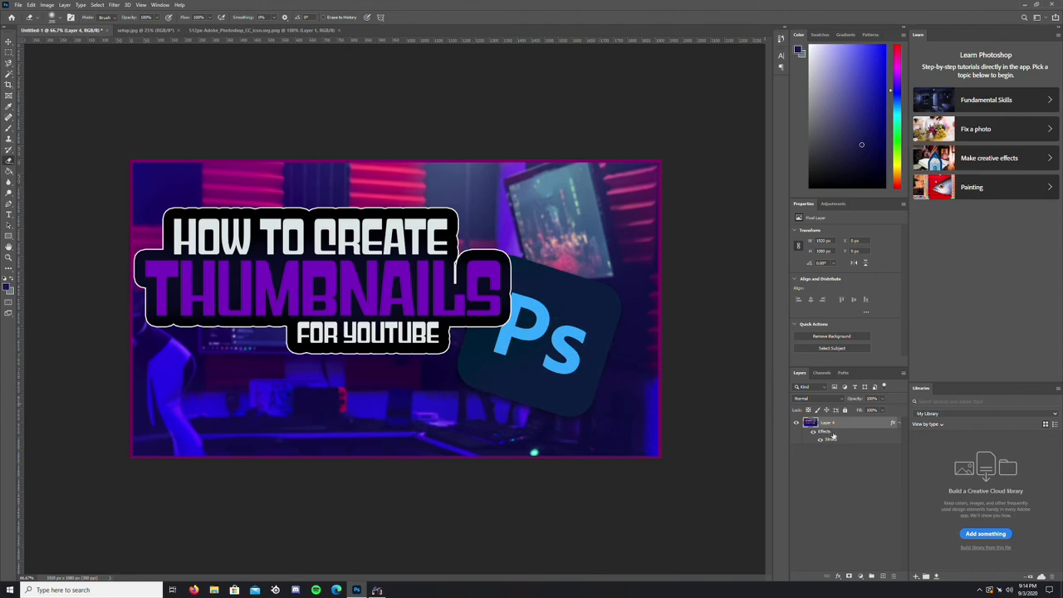
# - Export the thumbnail with Save for Web as a 1920 x 1080 px PNG-24 named "thumbnailtut" in the PS Work folder
pyautogui.click(18, 5)
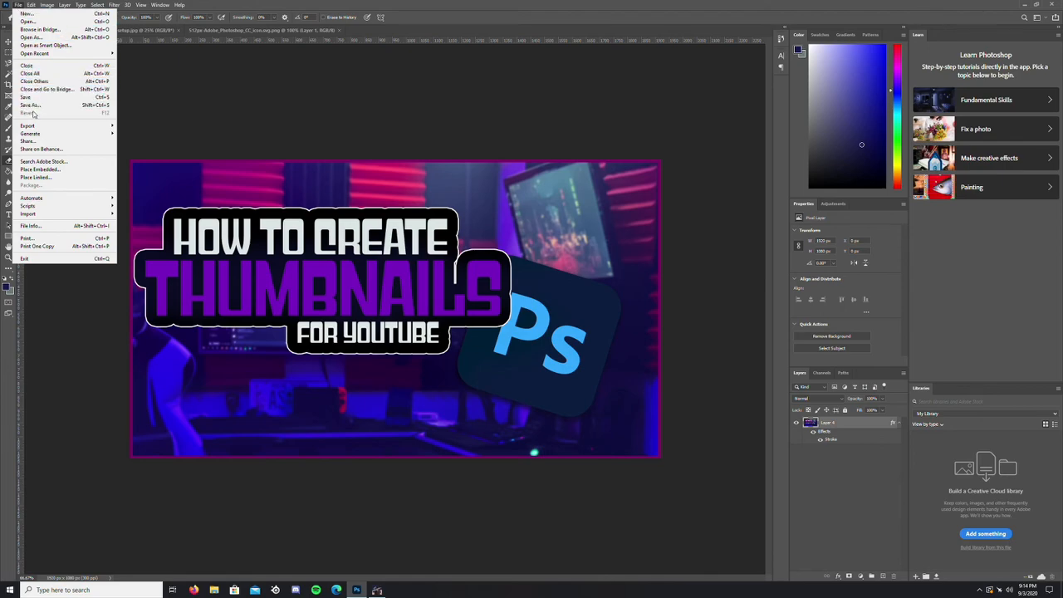
pyautogui.moveTo(96, 125)
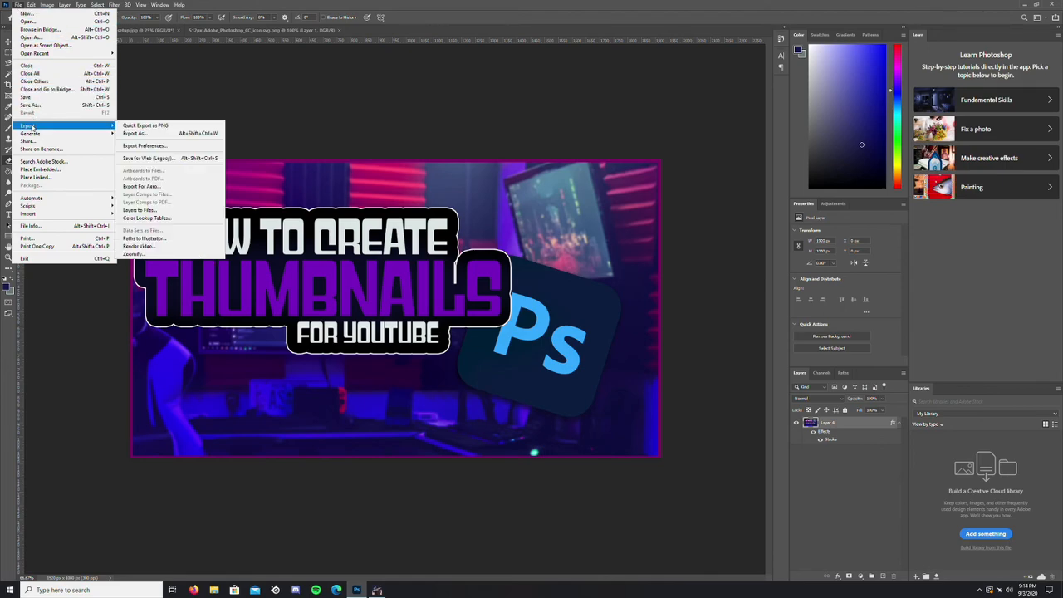
pyautogui.click(165, 159)
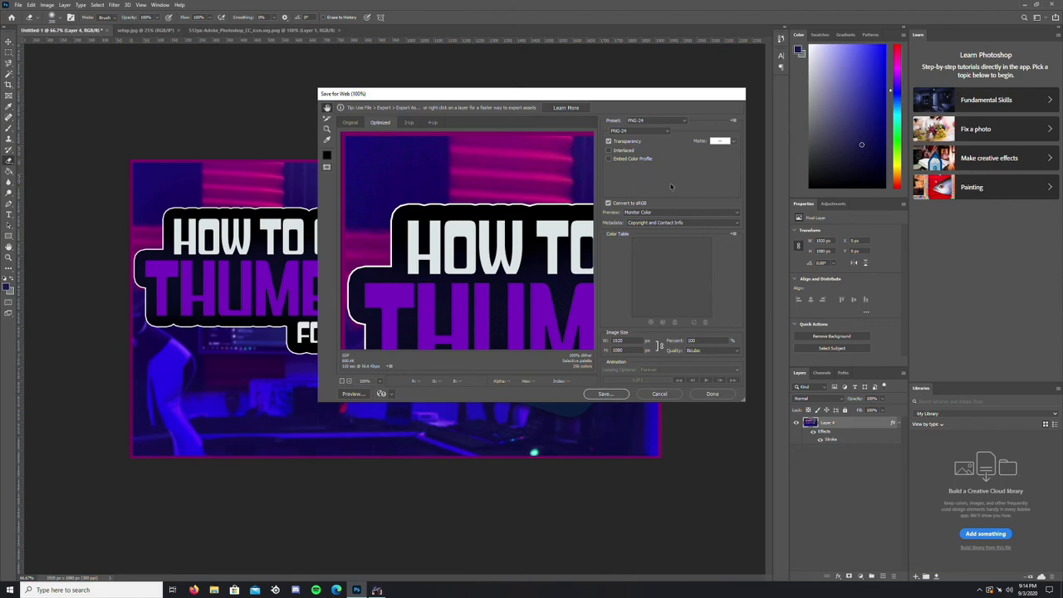
pyautogui.click(607, 395)
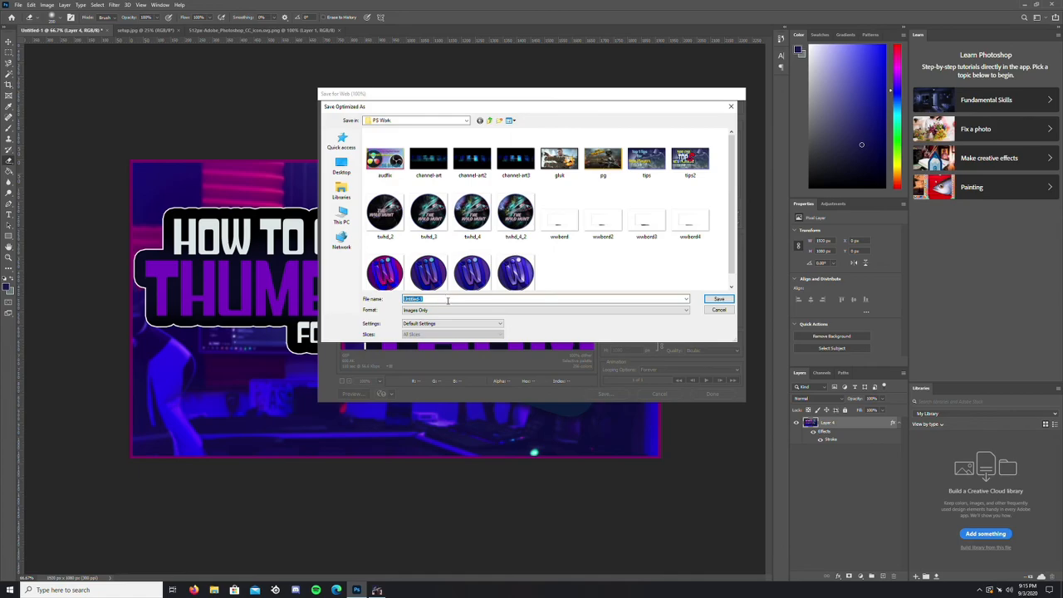
pyautogui.write('t')
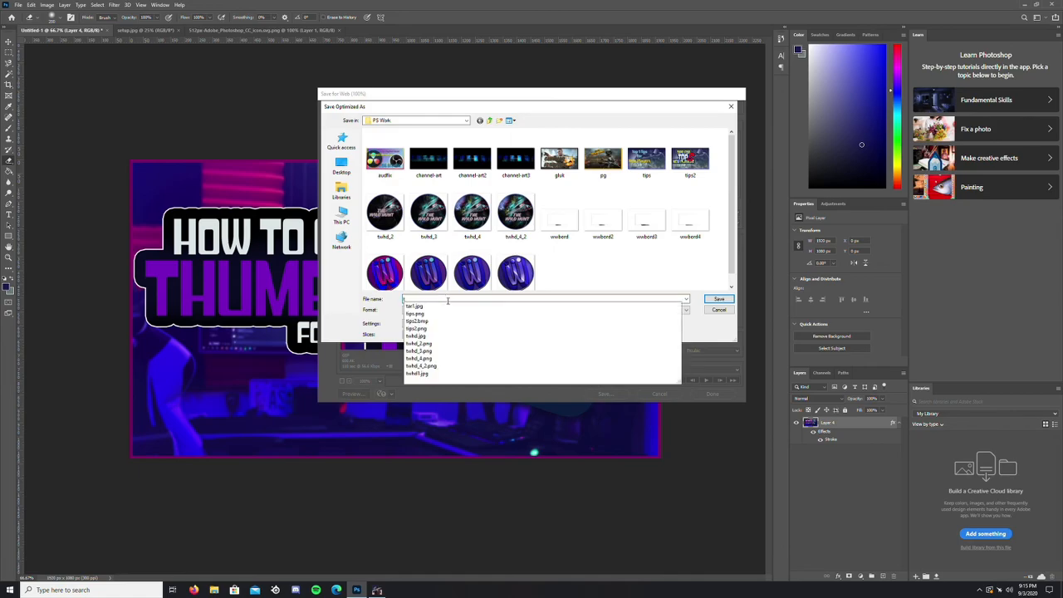
pyautogui.write('humbnailtut')
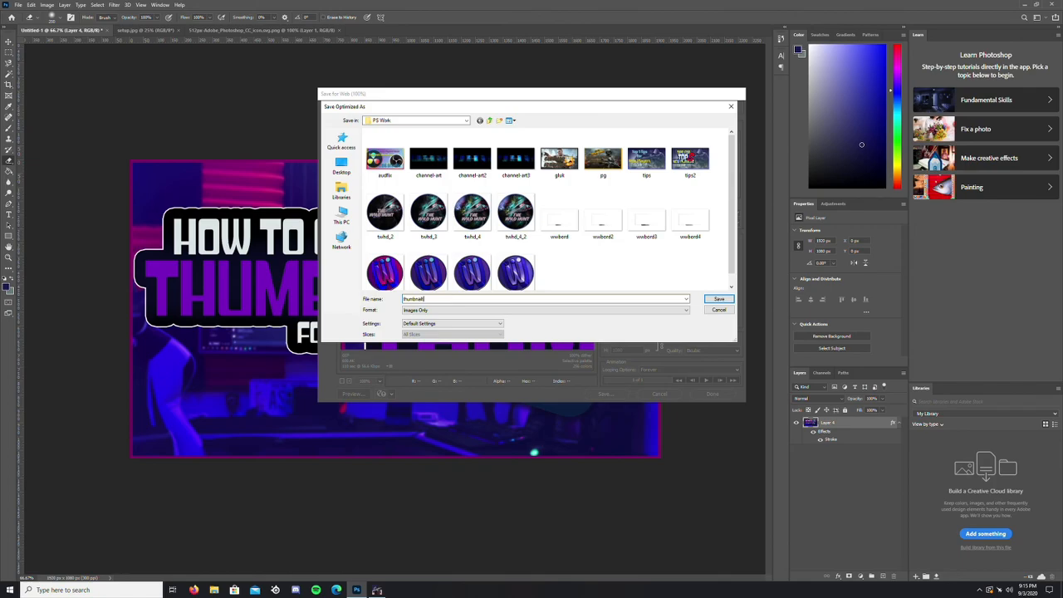
pyautogui.click(719, 298)
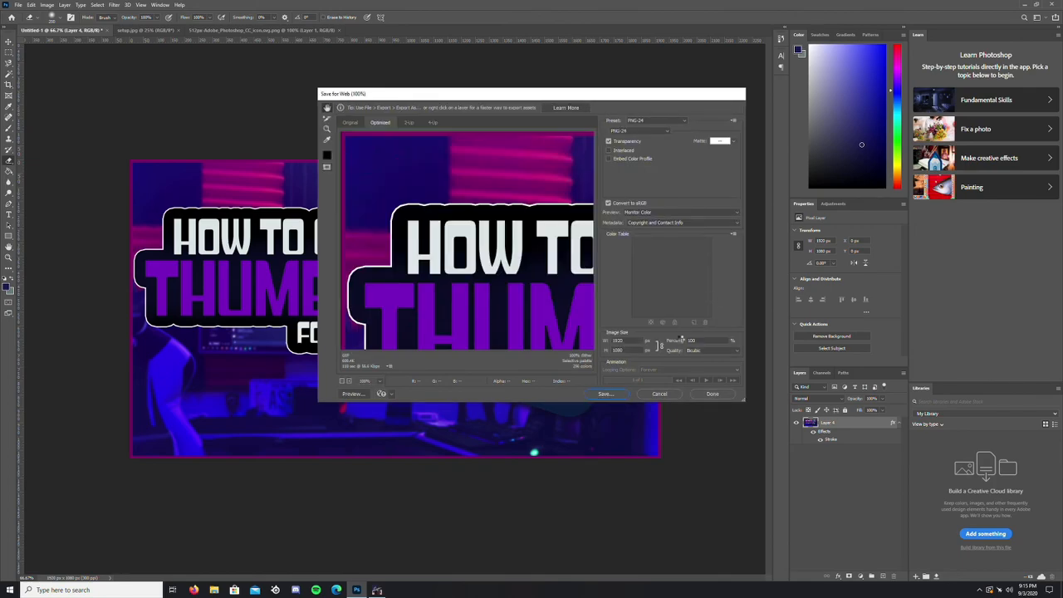